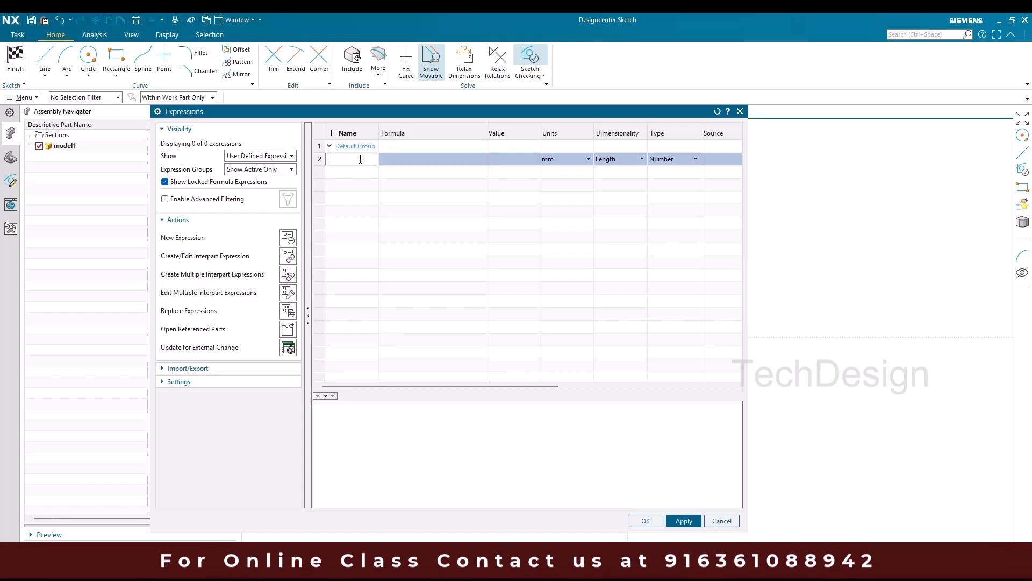
# - Create a user-defined length expression W with the formula 500 mm
pyautogui.write('W')
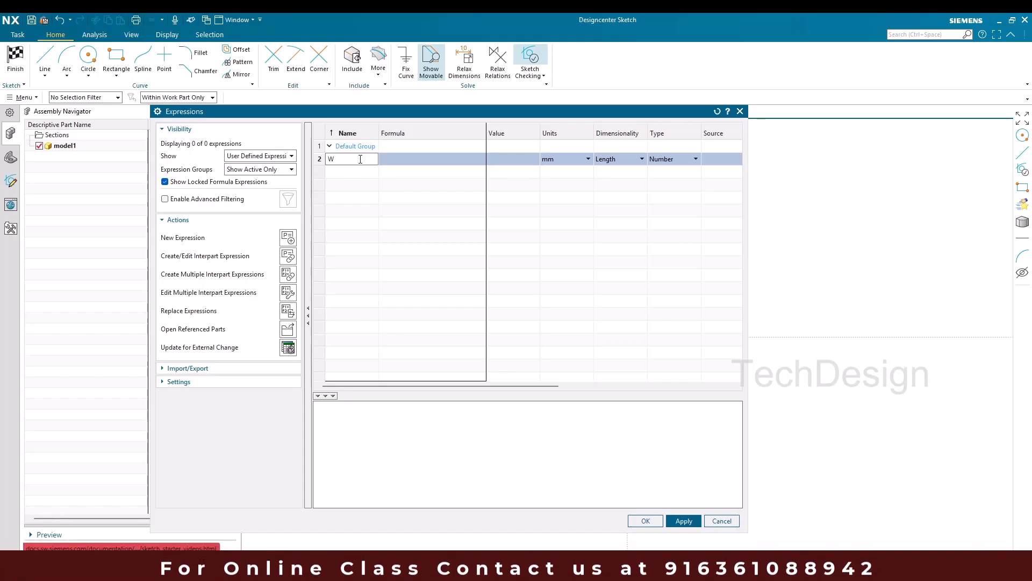
pyautogui.press('Tab')
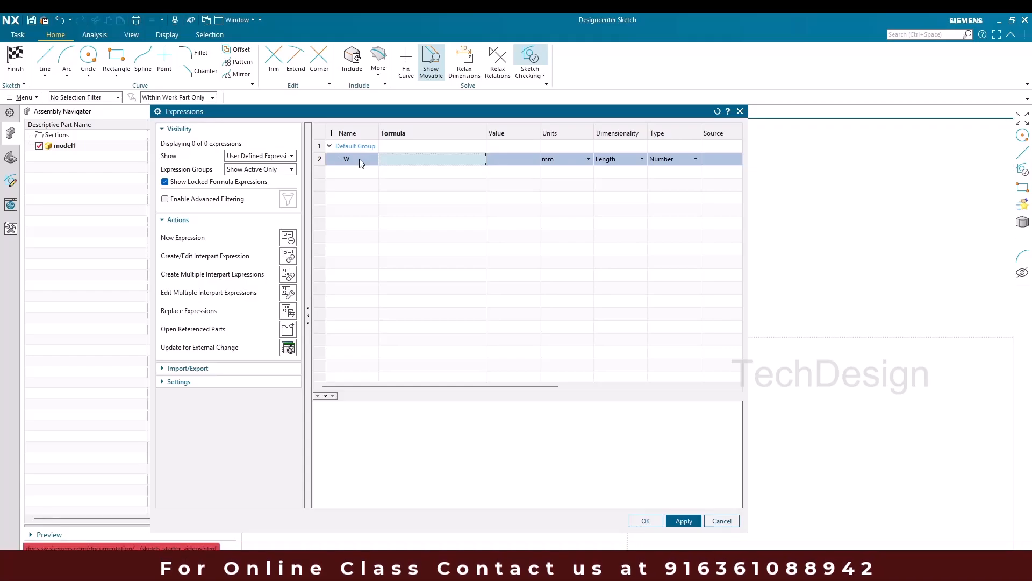
pyautogui.write('500')
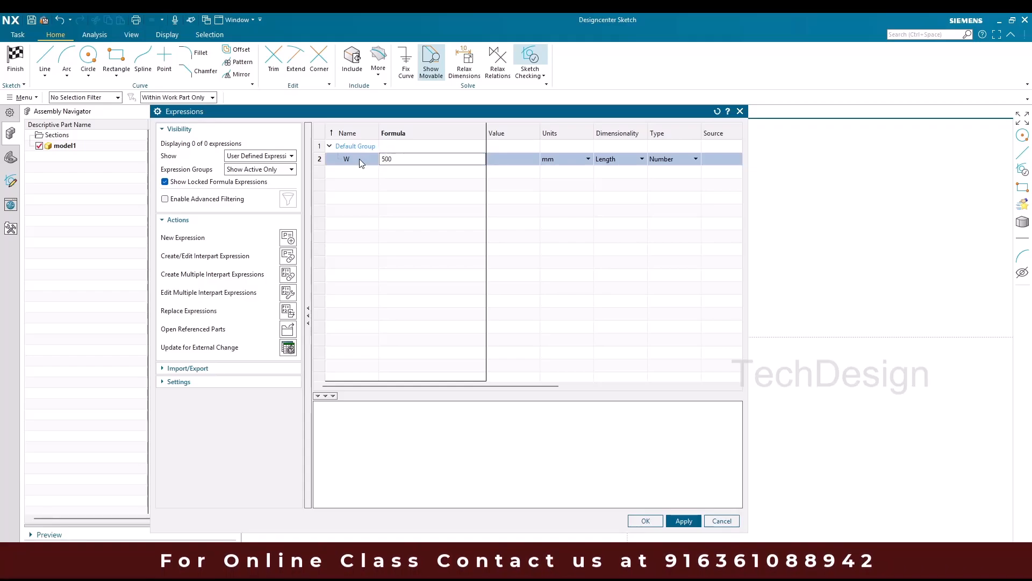
pyautogui.press('Return')
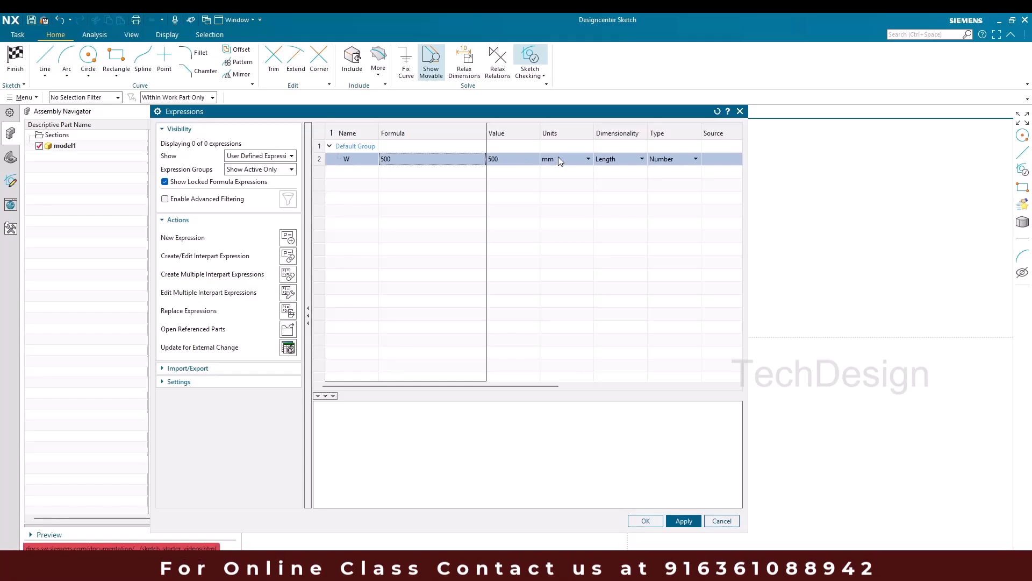
# - Add a second length expression H with the formula 250 mm
pyautogui.rightClick(346, 178)
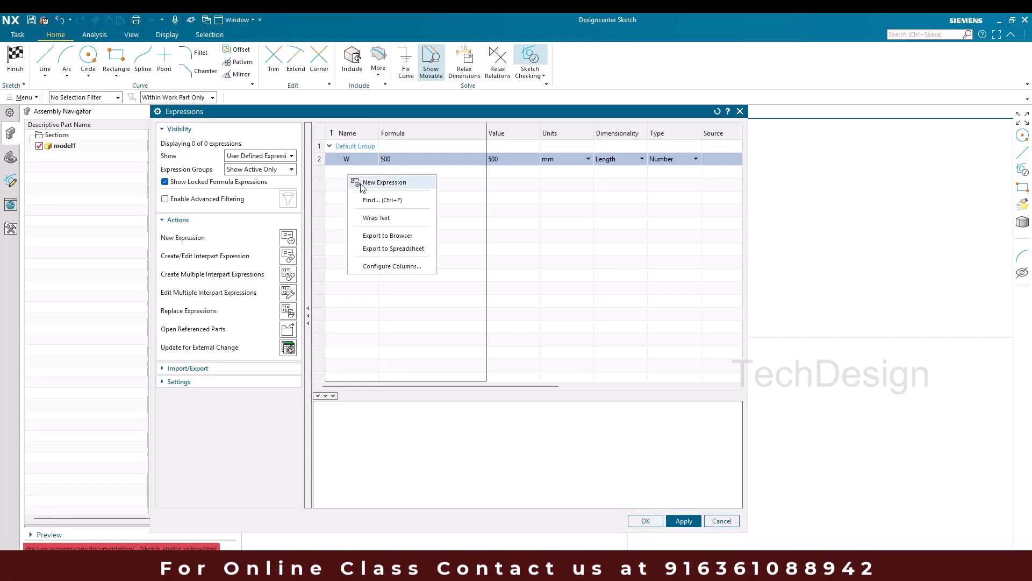
pyautogui.click(360, 183)
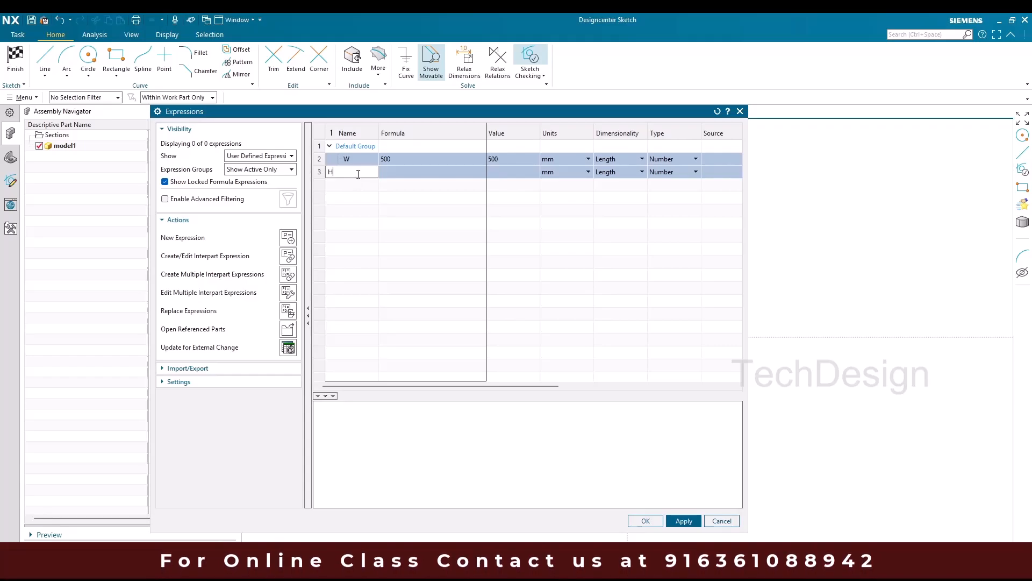
pyautogui.write('H')
pyautogui.press('Tab')
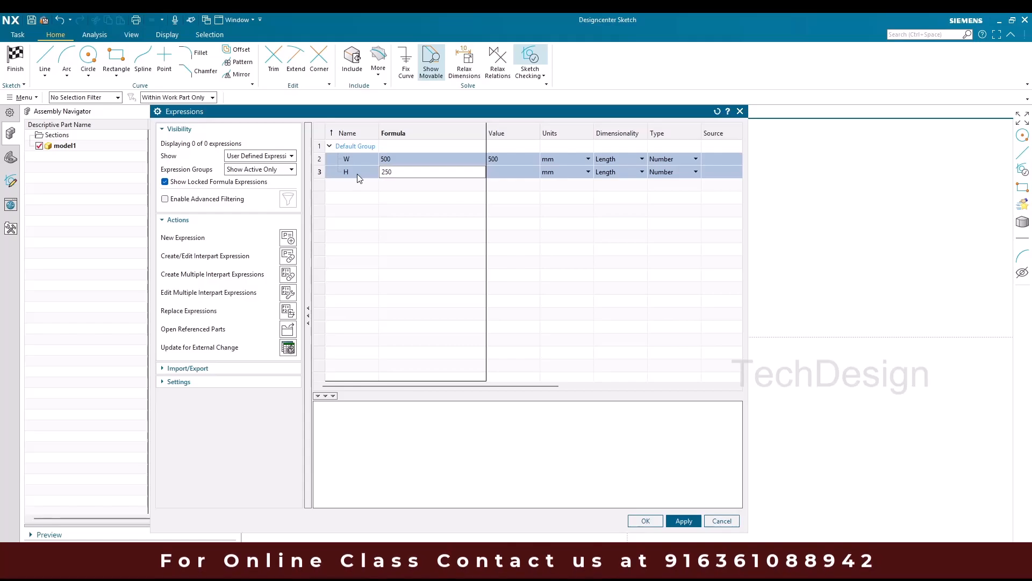
pyautogui.write('250')
pyautogui.press('Return')
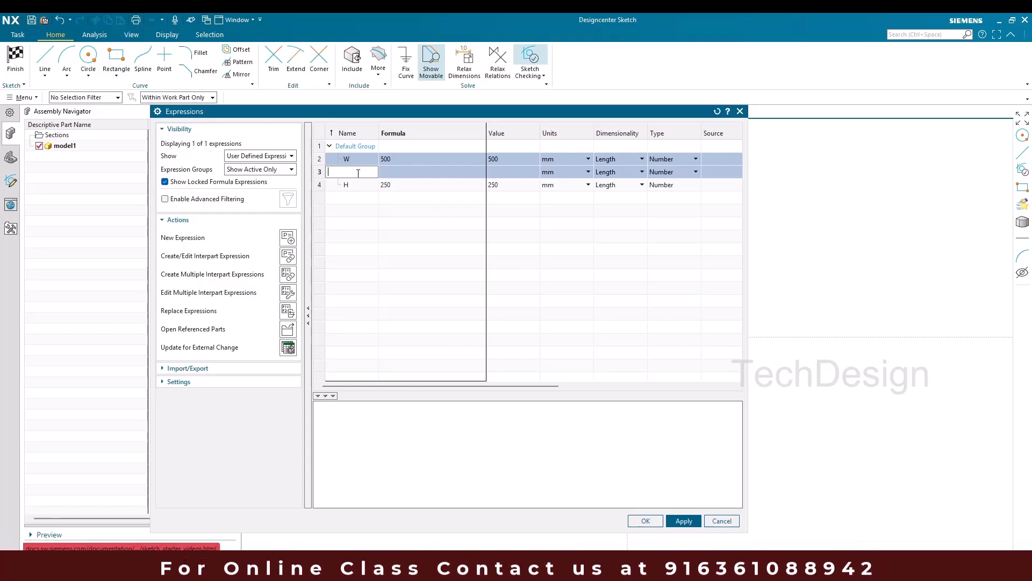
pyautogui.click(360, 187)
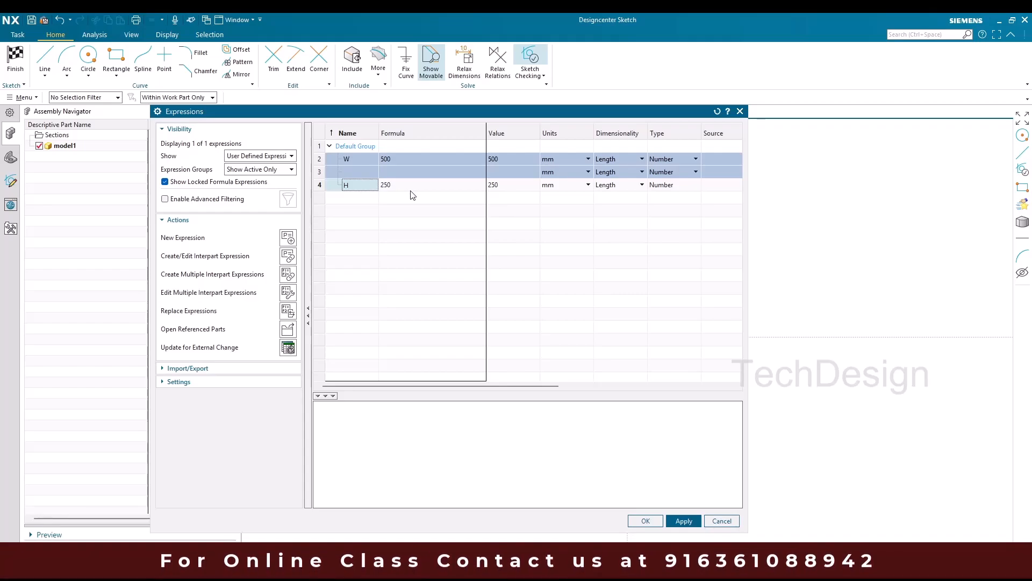
pyautogui.rightClick(351, 201)
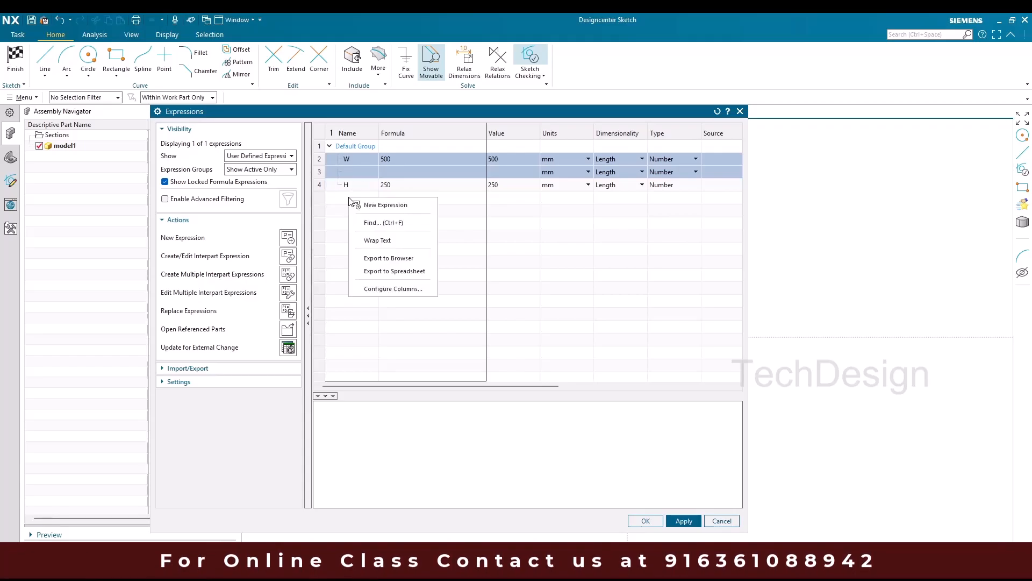
pyautogui.click(358, 204)
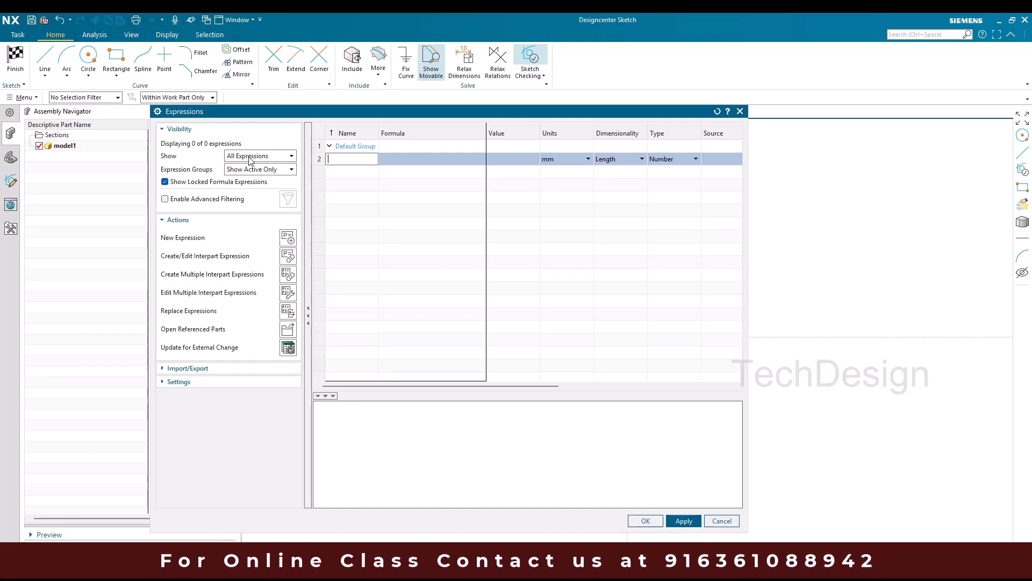
pyautogui.click(286, 157)
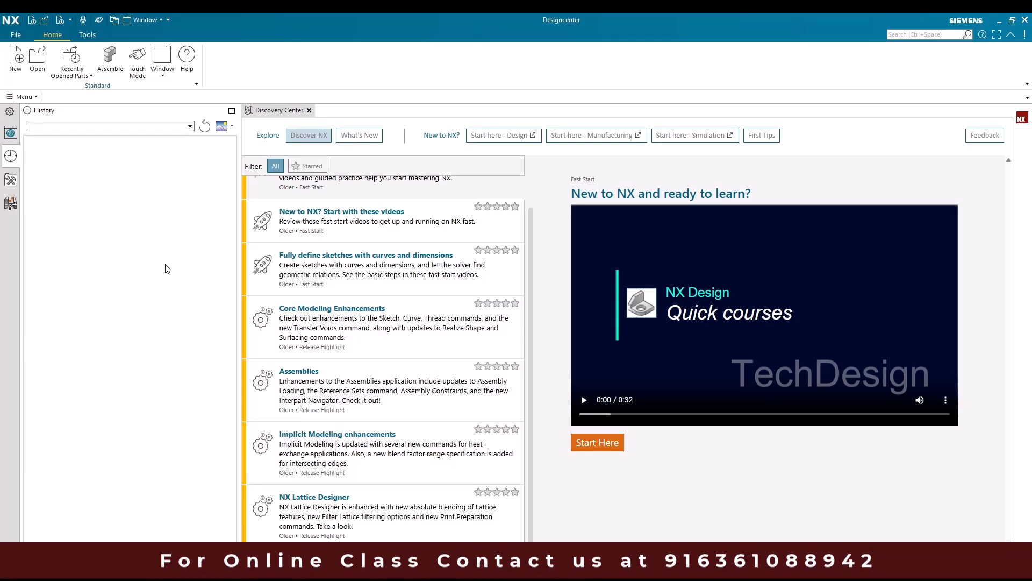
# - Create a new model part and start a sketch on the Top plane
pyautogui.click(15, 62)
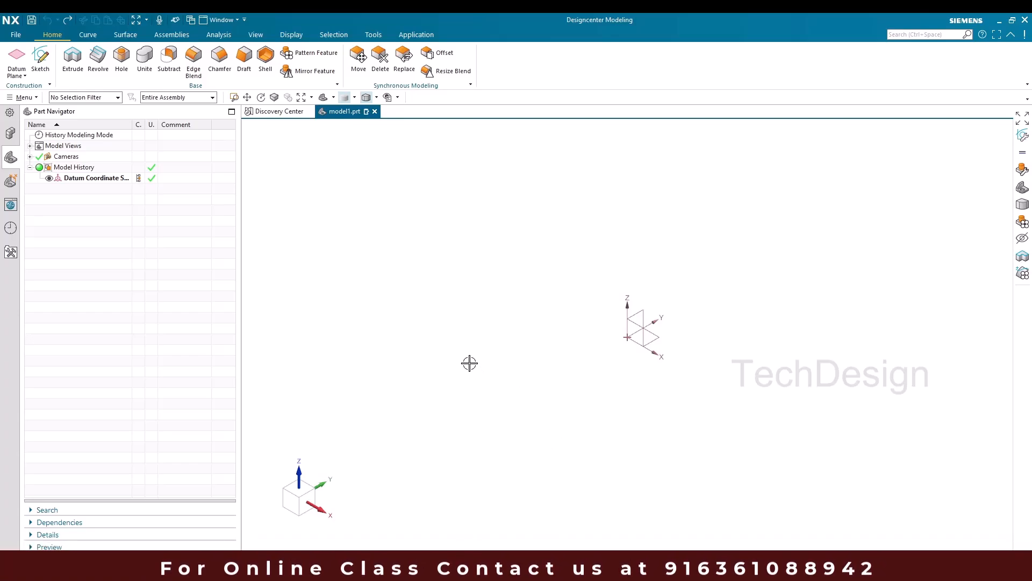
pyautogui.click(49, 61)
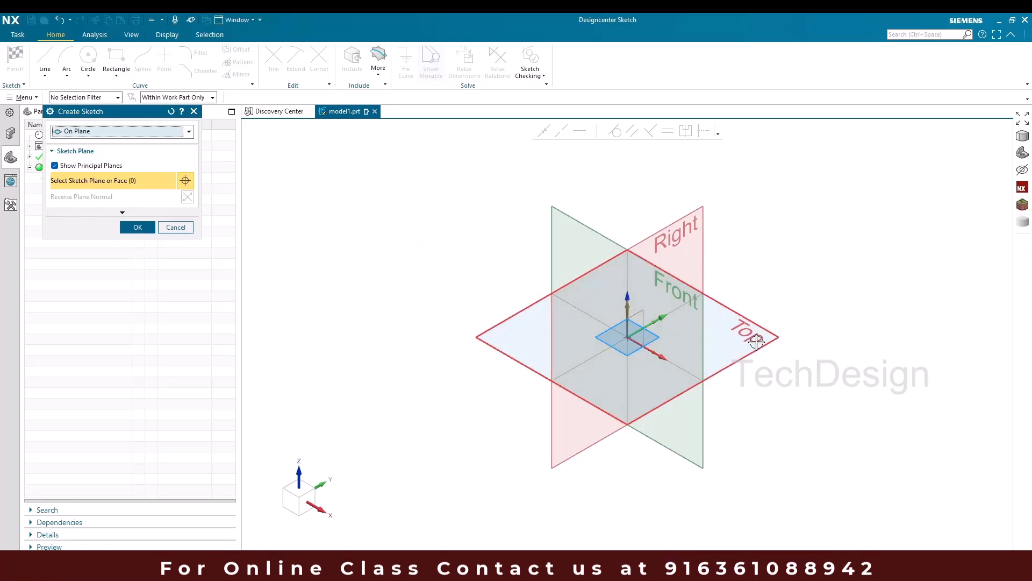
pyautogui.click(757, 344)
pyautogui.middleClick(430, 236)
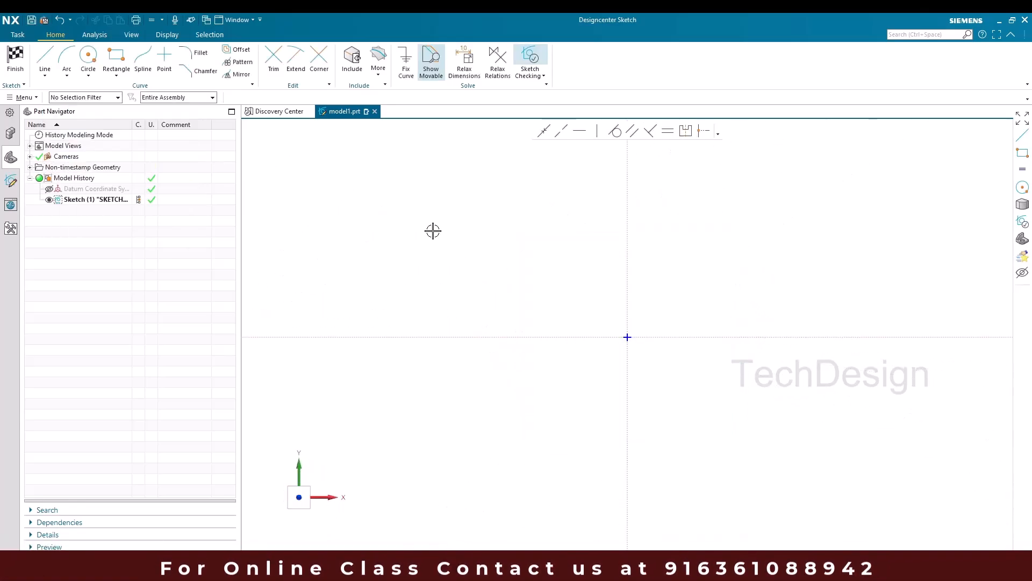
# - Sketch a rectangle about 107 mm wide, extending up and to the right from a corner at the sketch origin
pyautogui.click(116, 56)
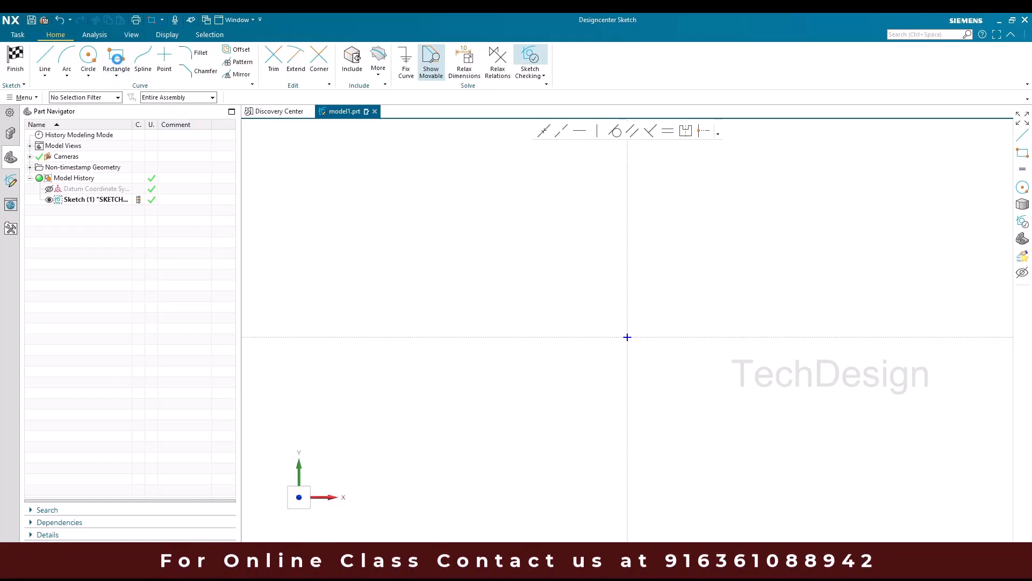
pyautogui.click(627, 337)
pyautogui.click(840, 188)
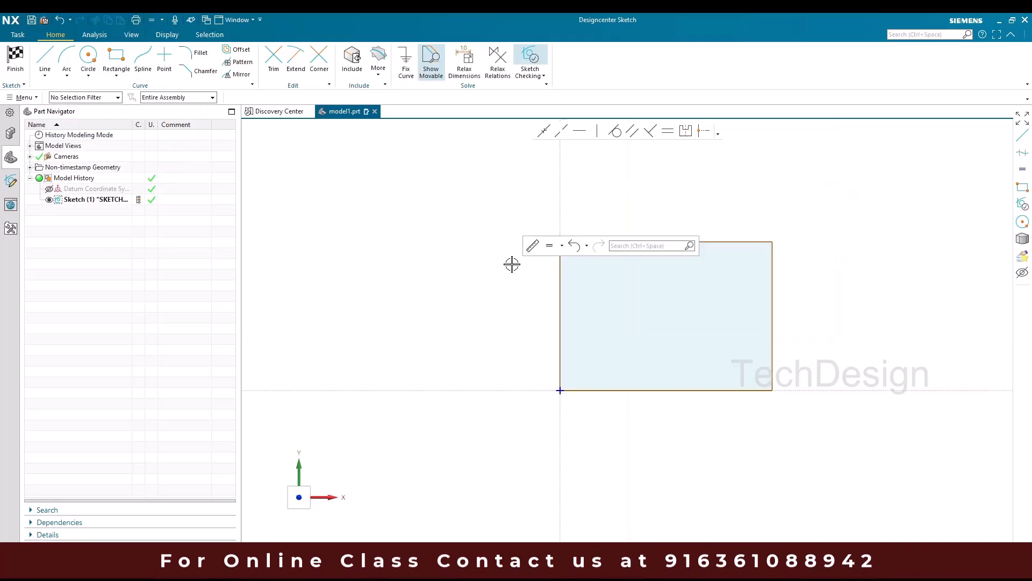
pyautogui.click(511, 264)
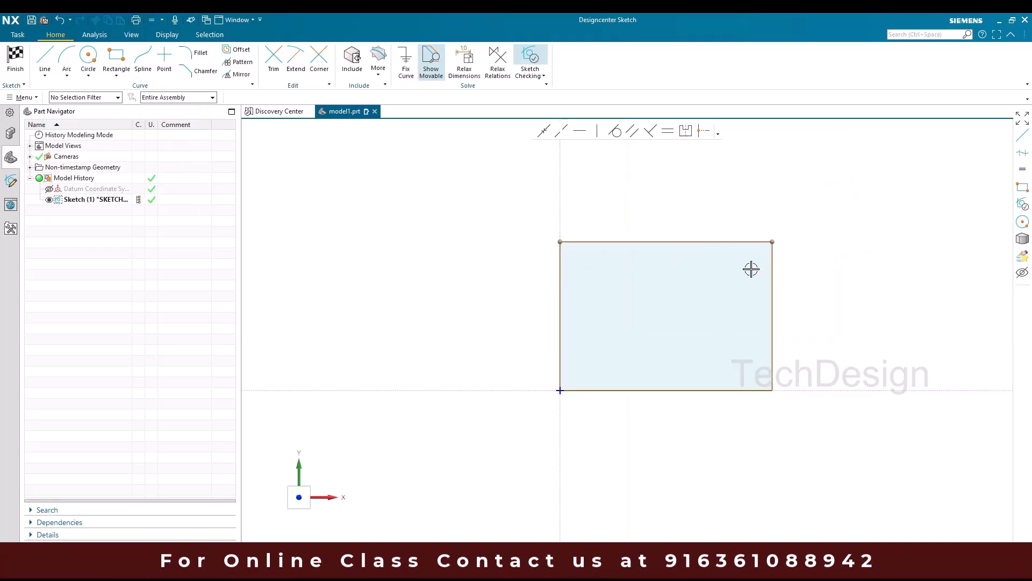
pyautogui.click(498, 308)
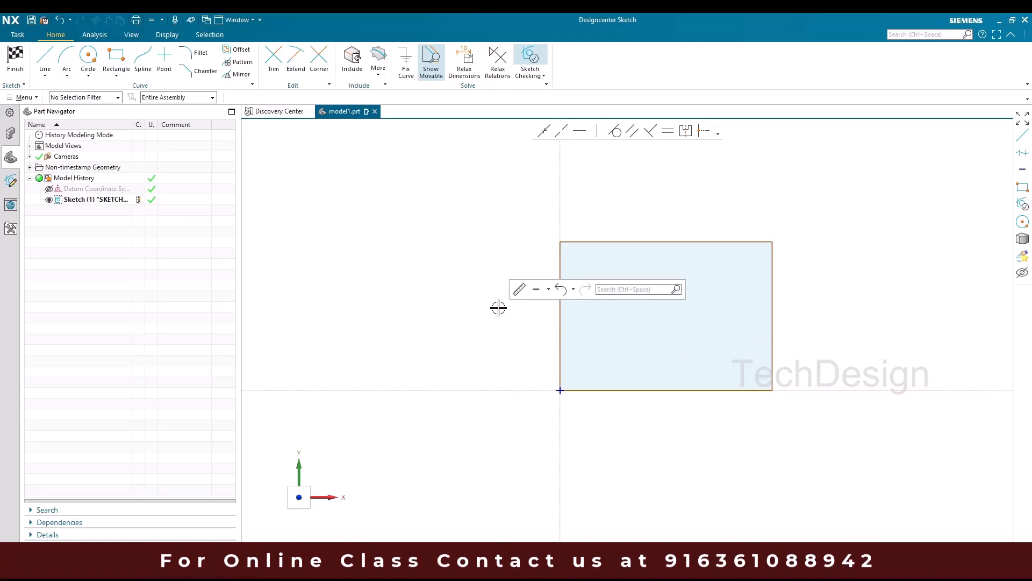
# - Open the part's expressions and filter the list to User Defined Expressions
pyautogui.hotkey('ctrl', 'e')
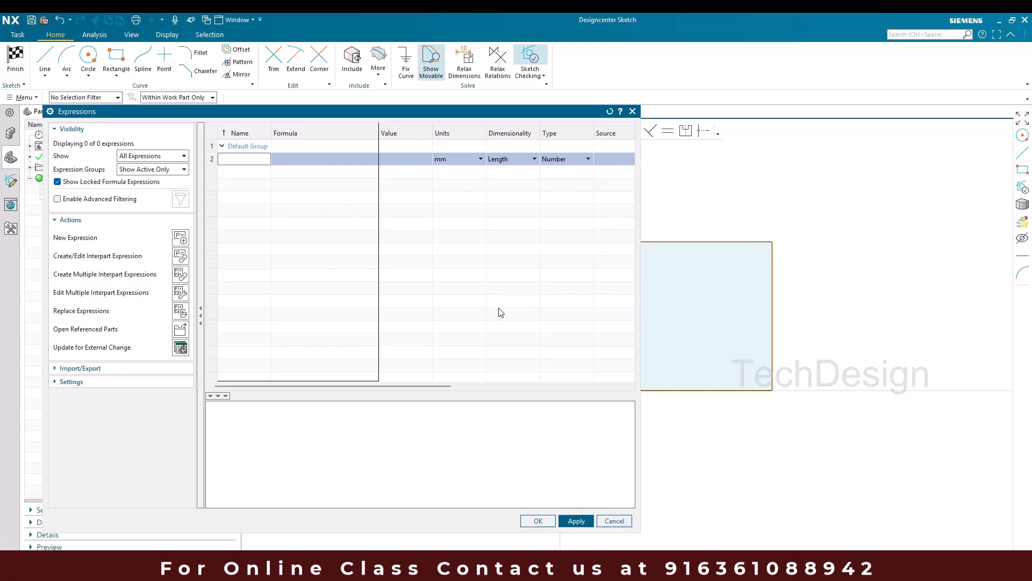
pyautogui.moveTo(272, 119); pyautogui.dragTo(363, 82)
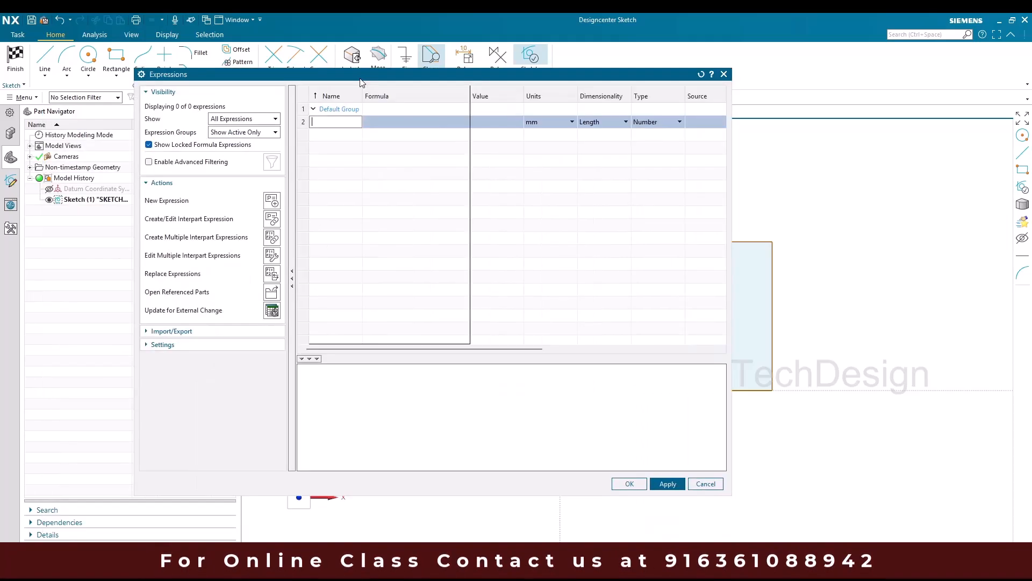
pyautogui.click(256, 119)
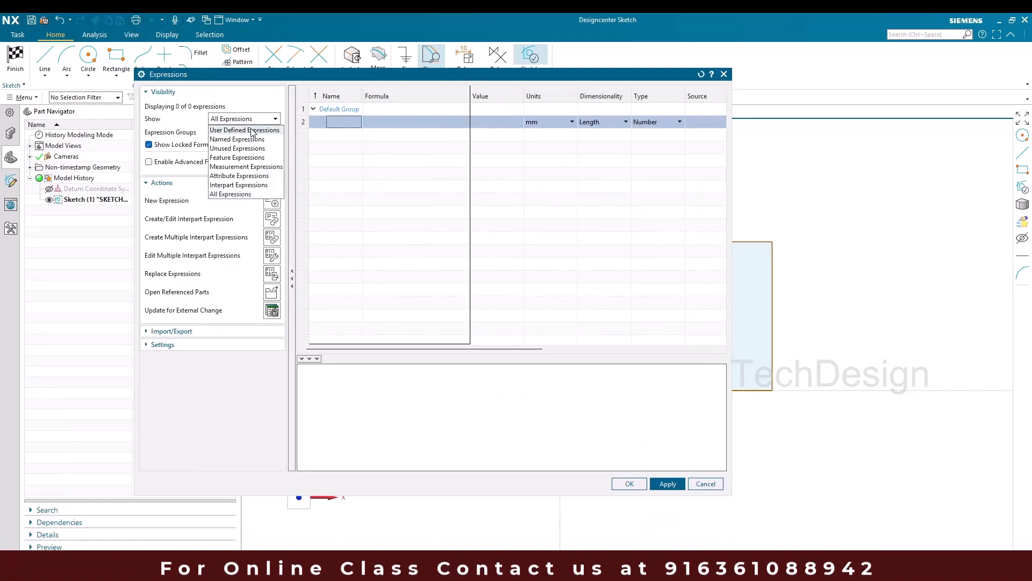
pyautogui.click(252, 130)
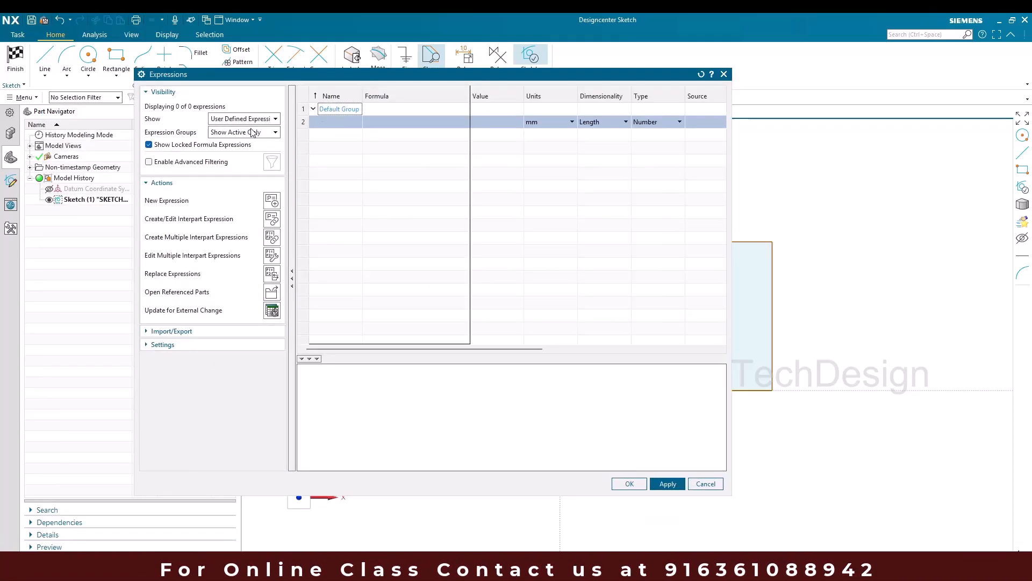
# - Add a new length expression W with the formula 500 mm
pyautogui.rightClick(334, 120)
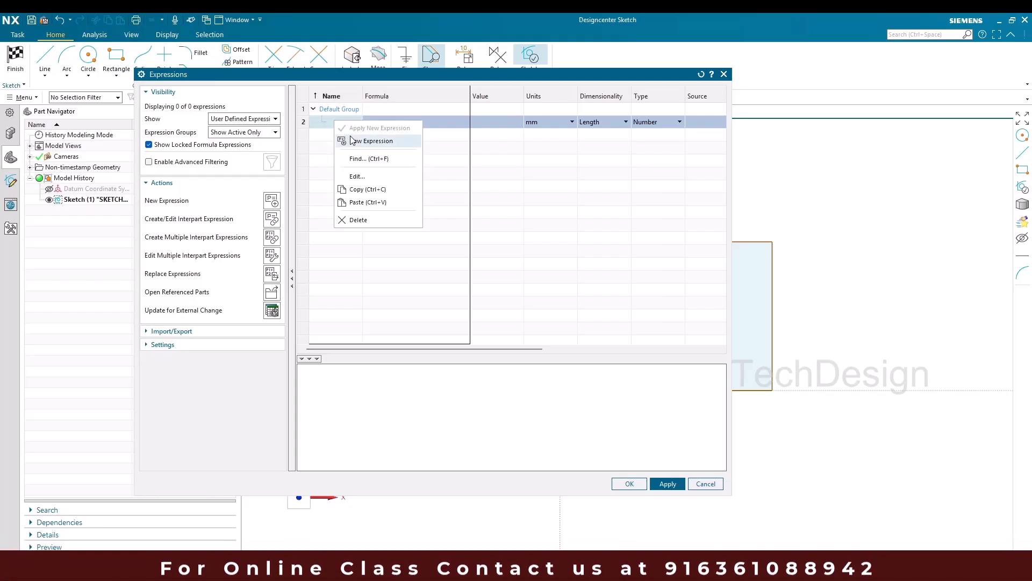
pyautogui.click(351, 136)
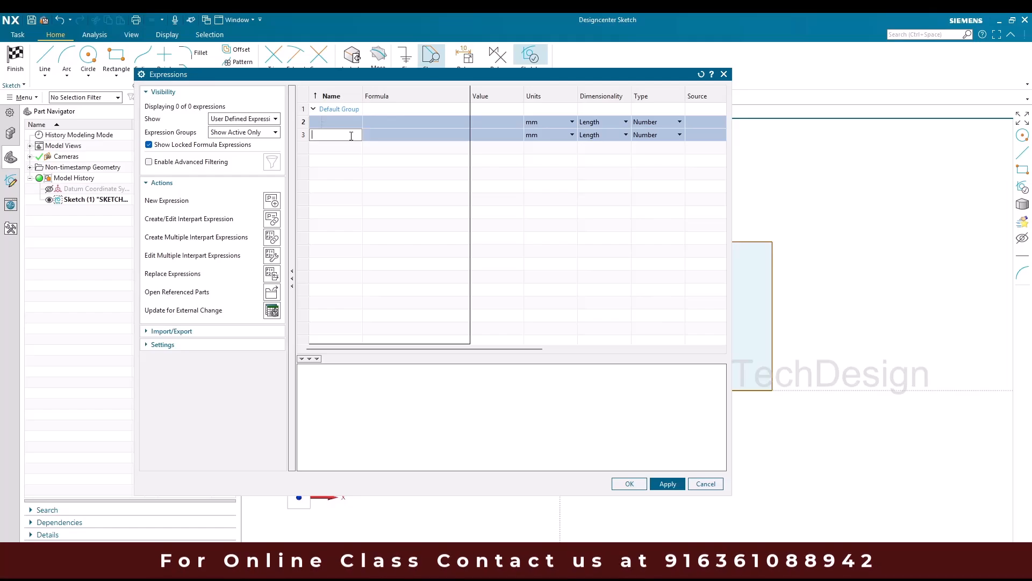
pyautogui.write('W')
pyautogui.press('Tab')
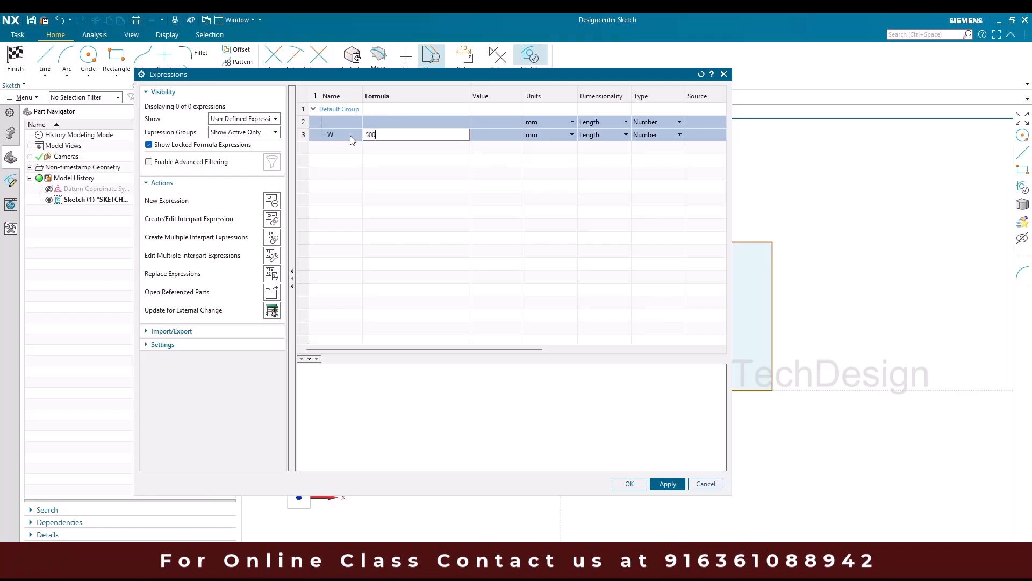
pyautogui.press('Return')
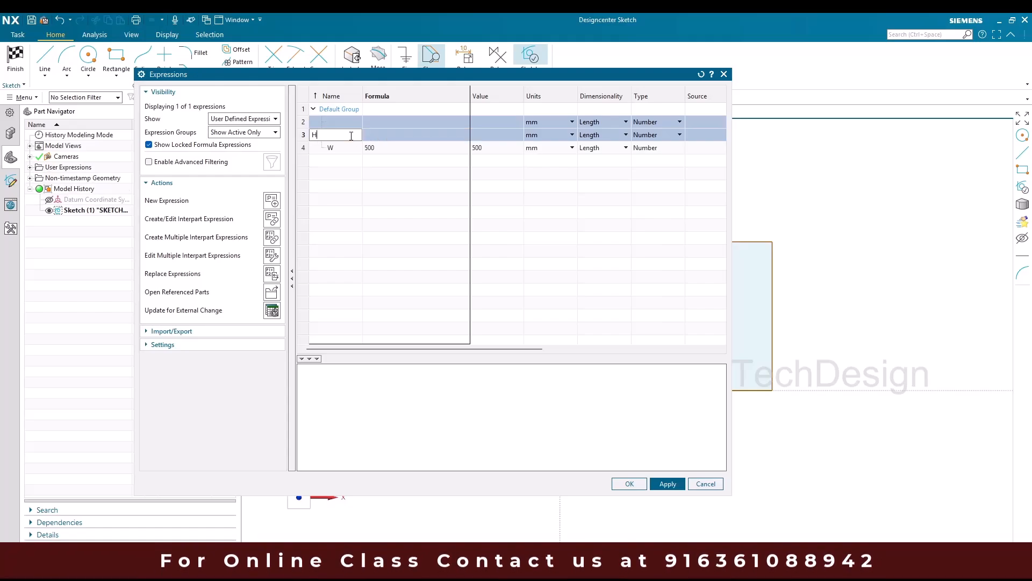
# - Add a length expression H with the formula 300 mm and accept the expressions
pyautogui.press('Tab')
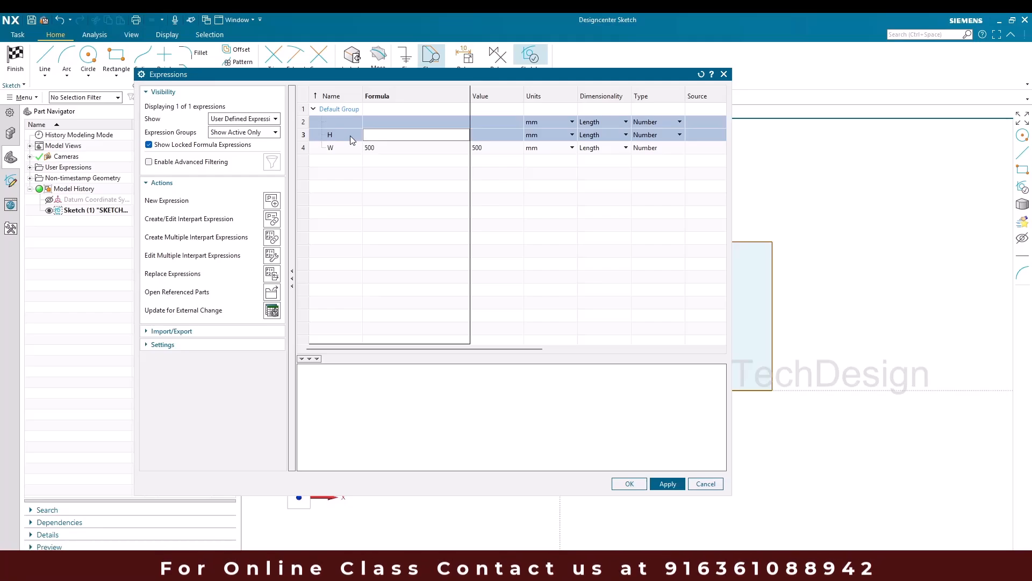
pyautogui.press('Return')
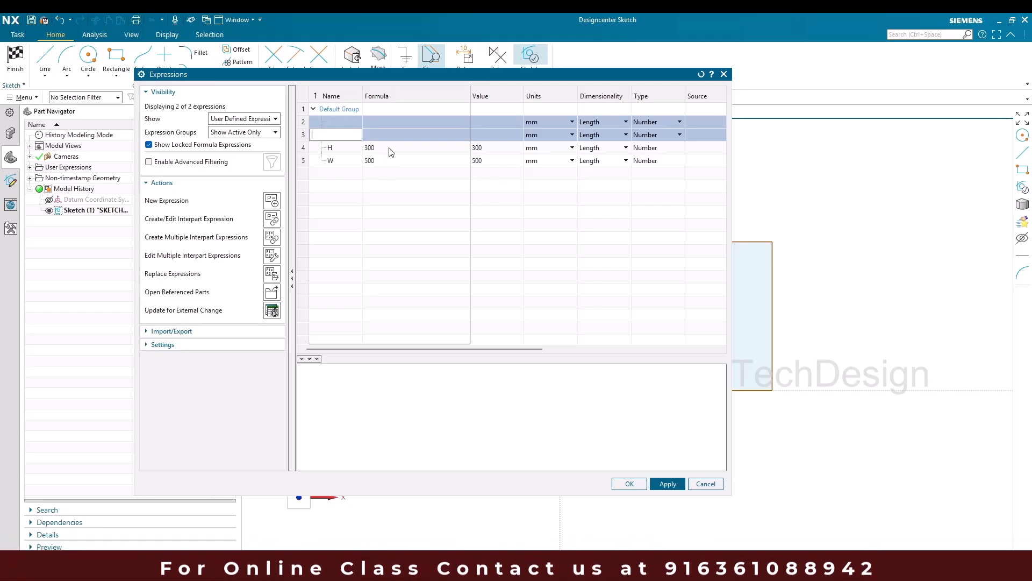
pyautogui.click(629, 484)
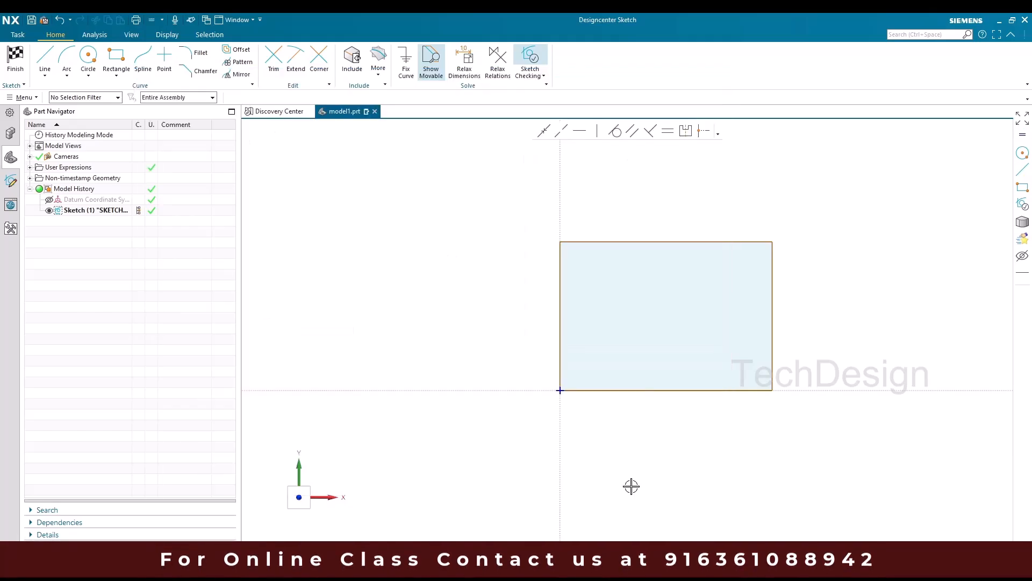
# - Drive the rectangle's horizontal dimension with the expression W and scale the entire sketch to it
pyautogui.click(635, 242)
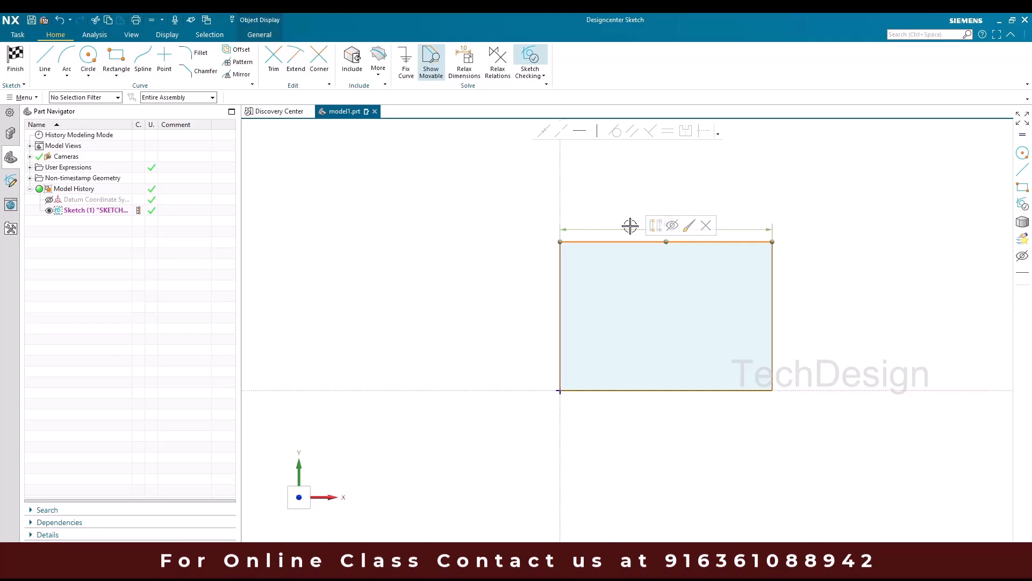
pyautogui.doubleClick(630, 224)
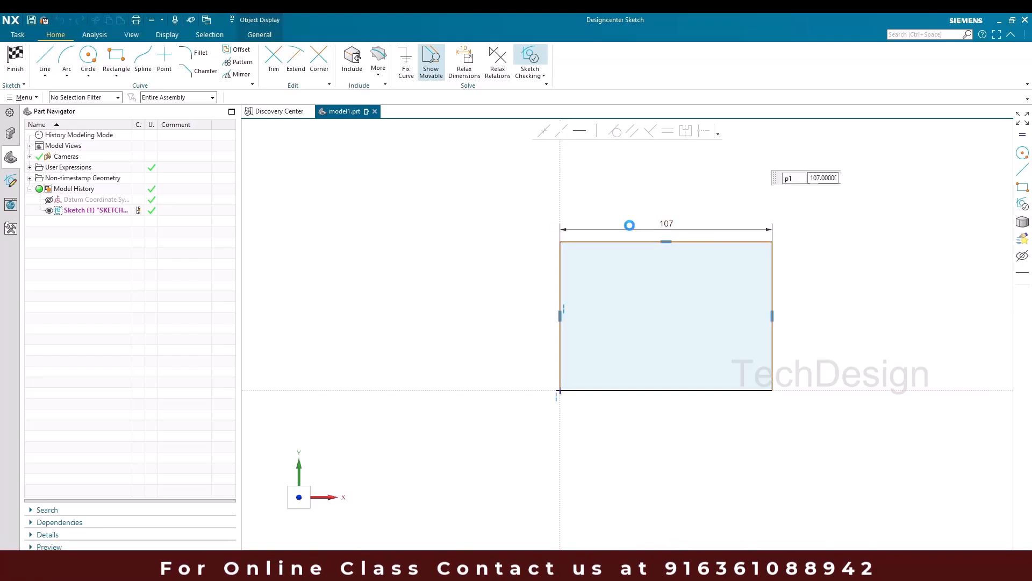
pyautogui.rightClick(662, 225)
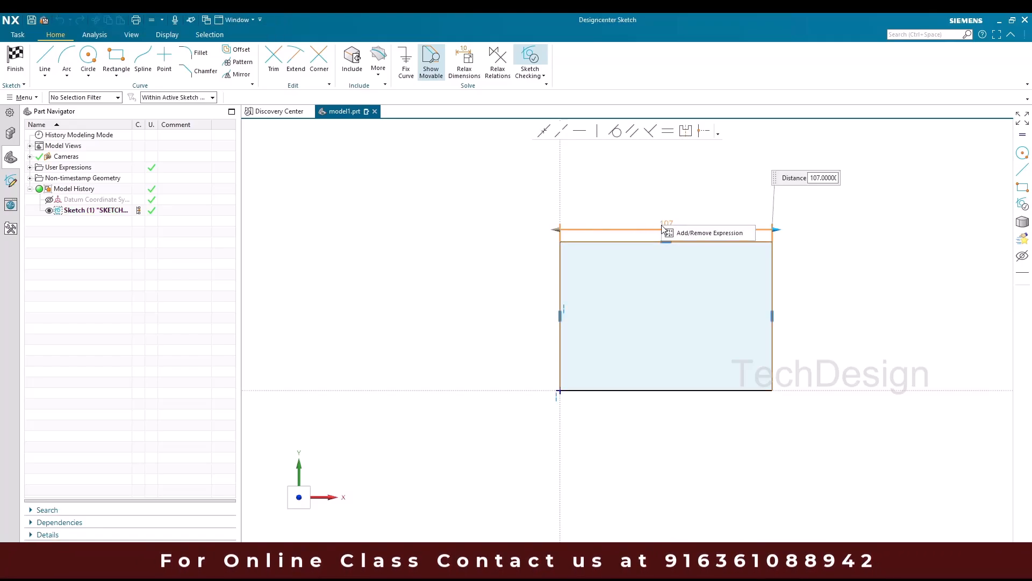
pyautogui.click(675, 235)
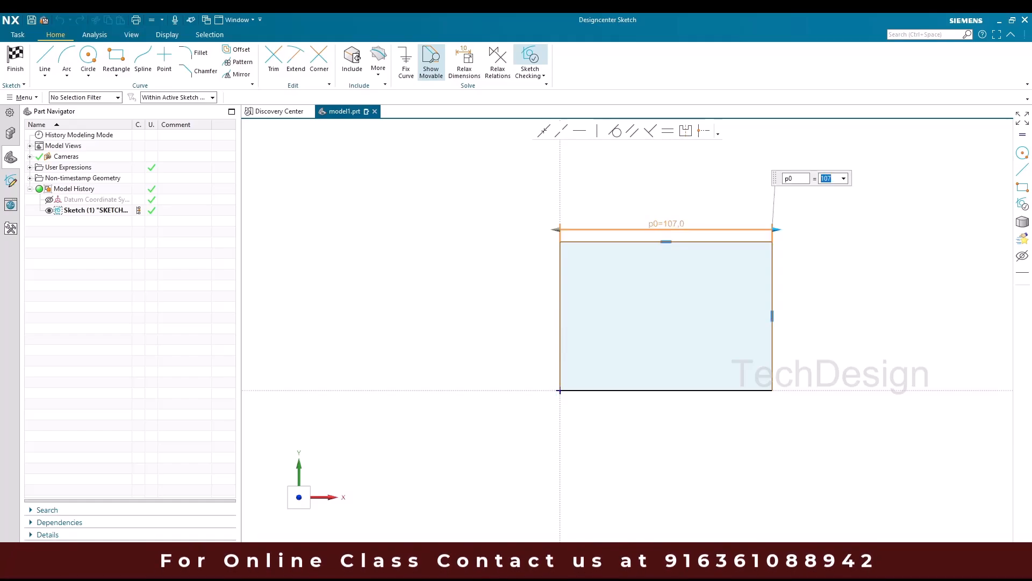
pyautogui.press('Return')
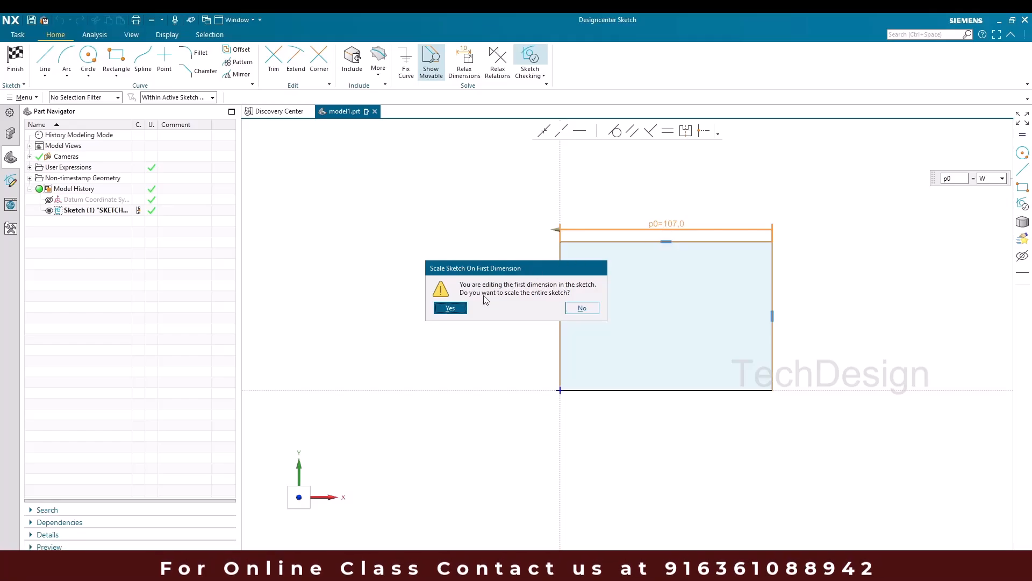
pyautogui.click(455, 307)
pyautogui.scroll(-5, 456, 297)
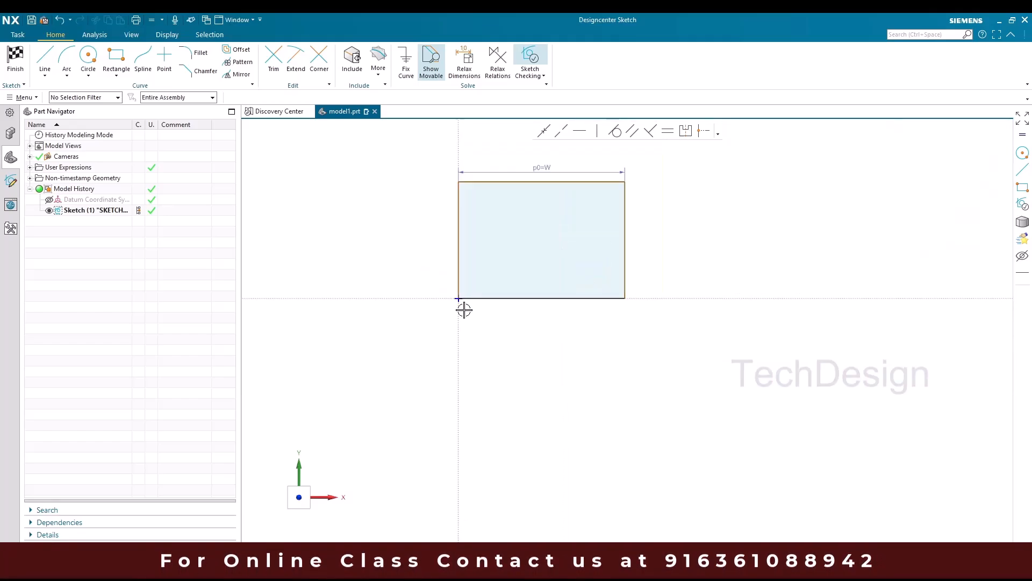
pyautogui.scroll(3, 502, 226)
pyautogui.scroll(2, 520, 279)
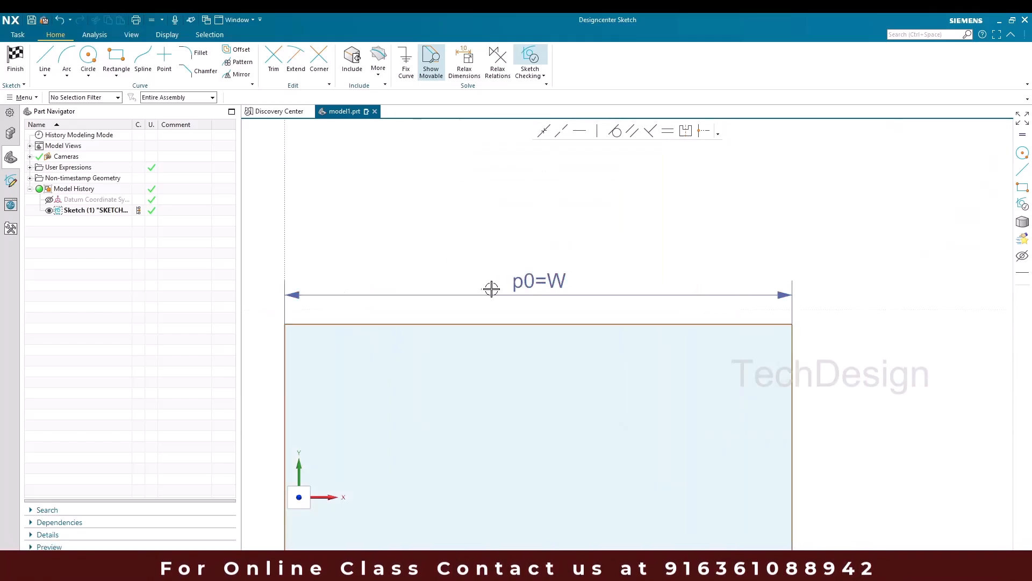
pyautogui.scroll(-3, 548, 233)
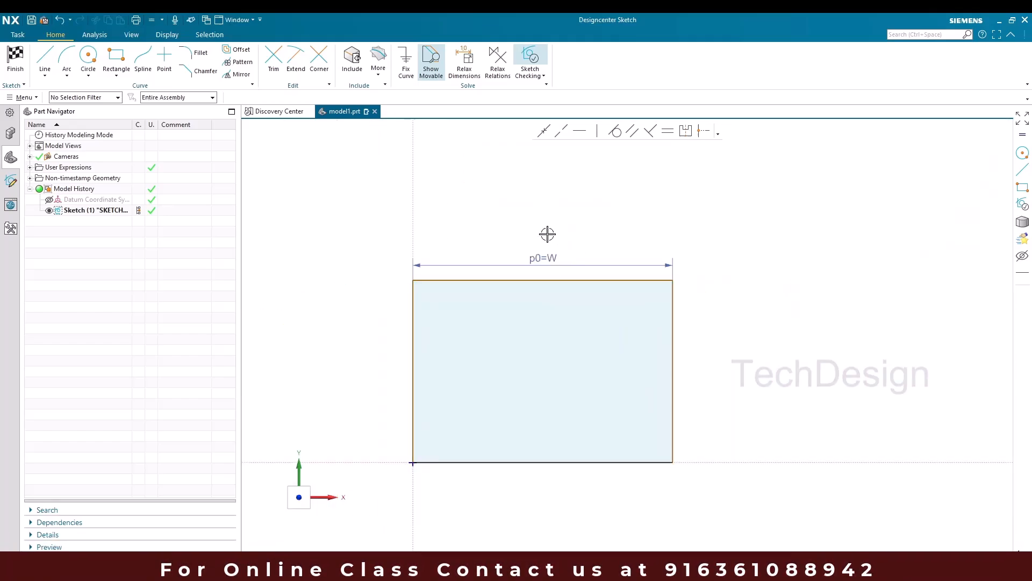
# - Dimension the rectangle's vertical side and drive that dimension with the expression H
pyautogui.click(672, 349)
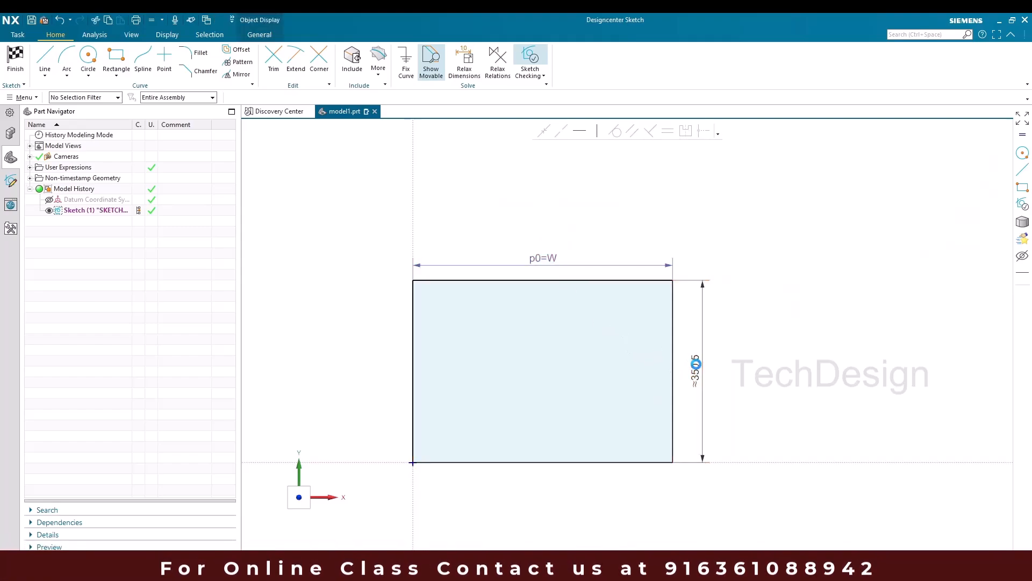
pyautogui.click(696, 364)
pyautogui.rightClick(696, 364)
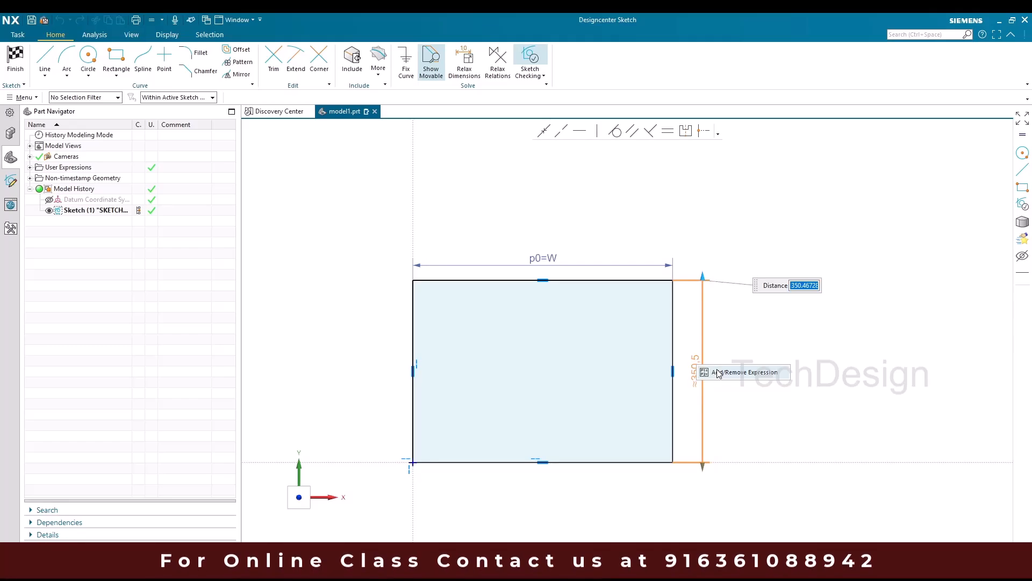
pyautogui.click(719, 372)
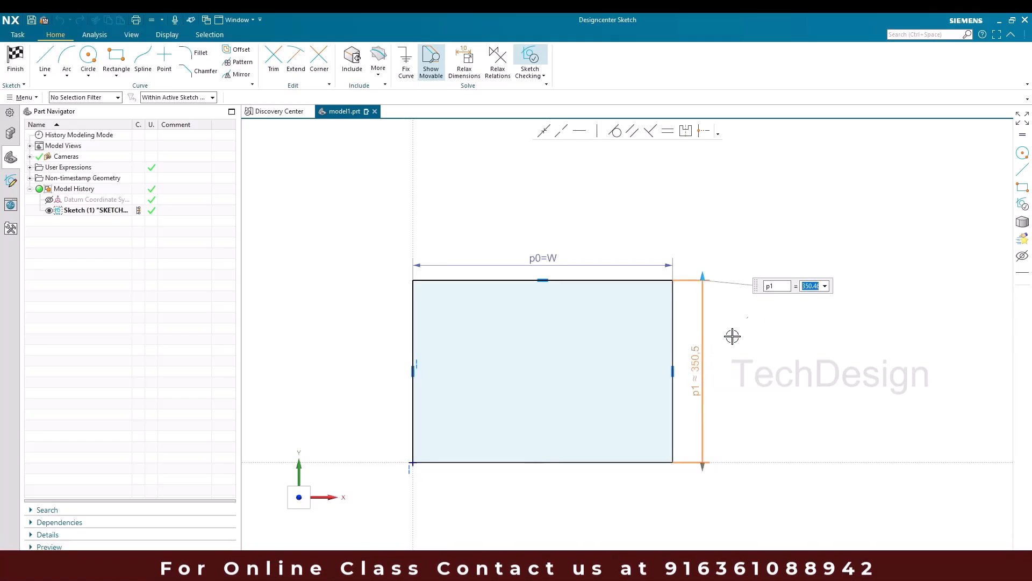
pyautogui.write('H')
pyautogui.click(814, 298)
pyautogui.press('Return')
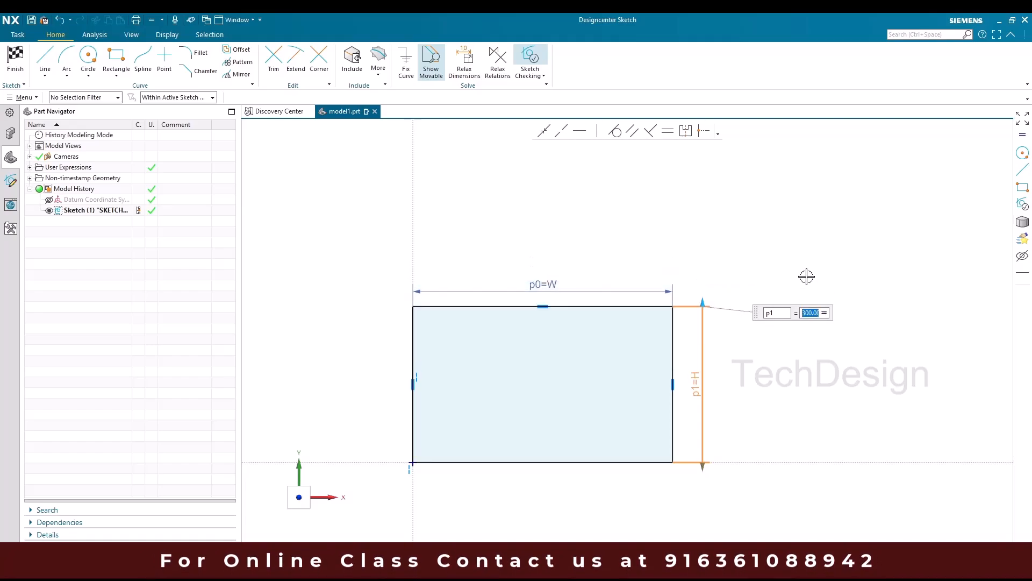
pyautogui.click(806, 276)
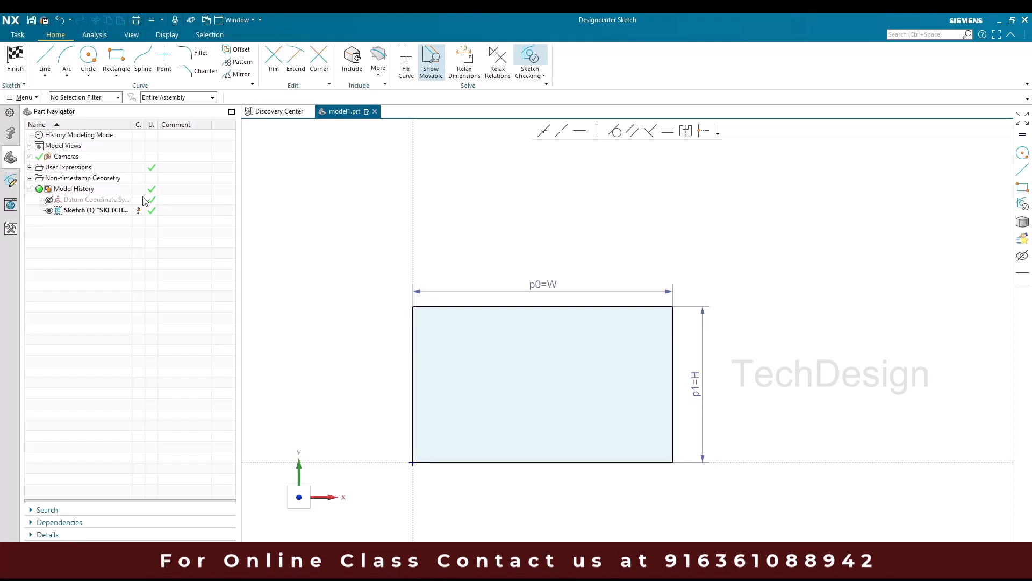
# - Expand the User Expressions group of the part and check the H and W entries
pyautogui.click(31, 167)
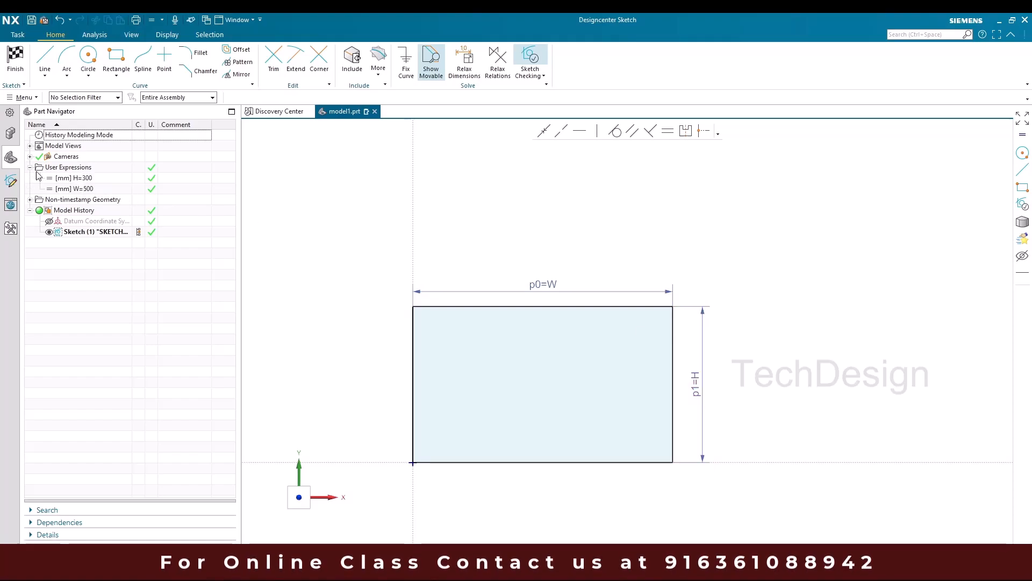
pyautogui.click(84, 179)
pyautogui.click(88, 190)
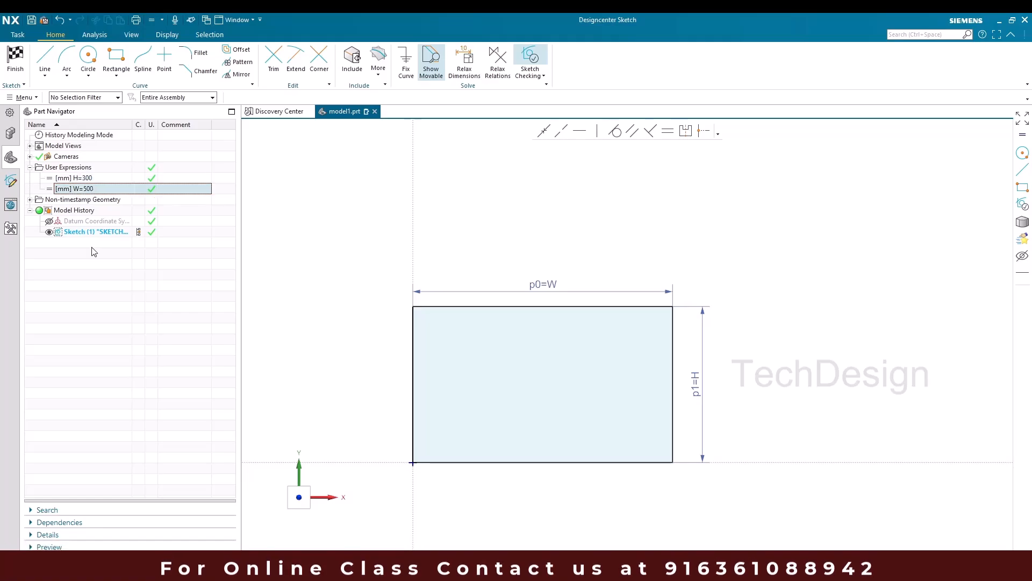
# - Finish the rectangle sketch and hide the datum coordinate system
pyautogui.click(17, 63)
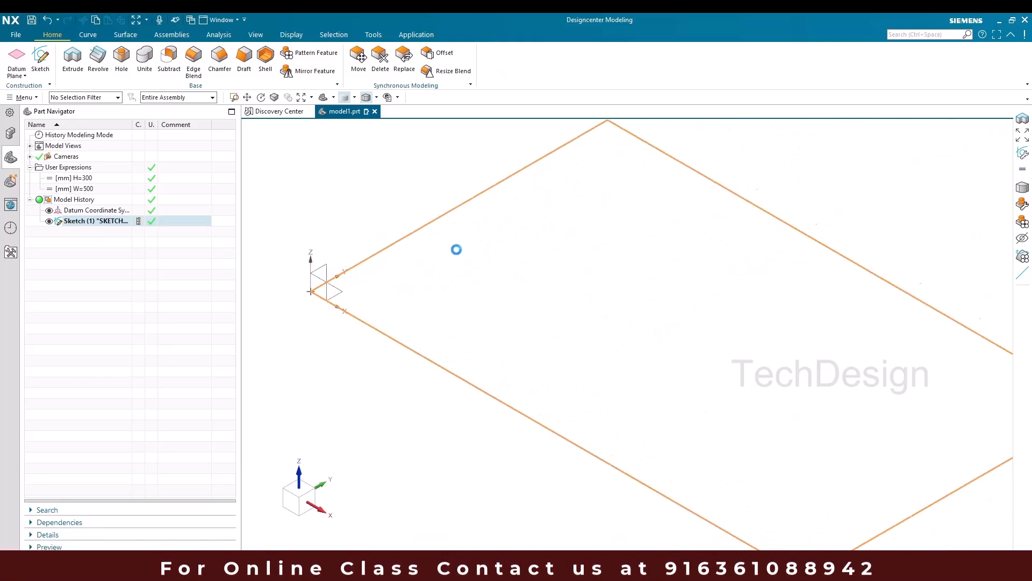
pyautogui.click(49, 211)
pyautogui.click(301, 186)
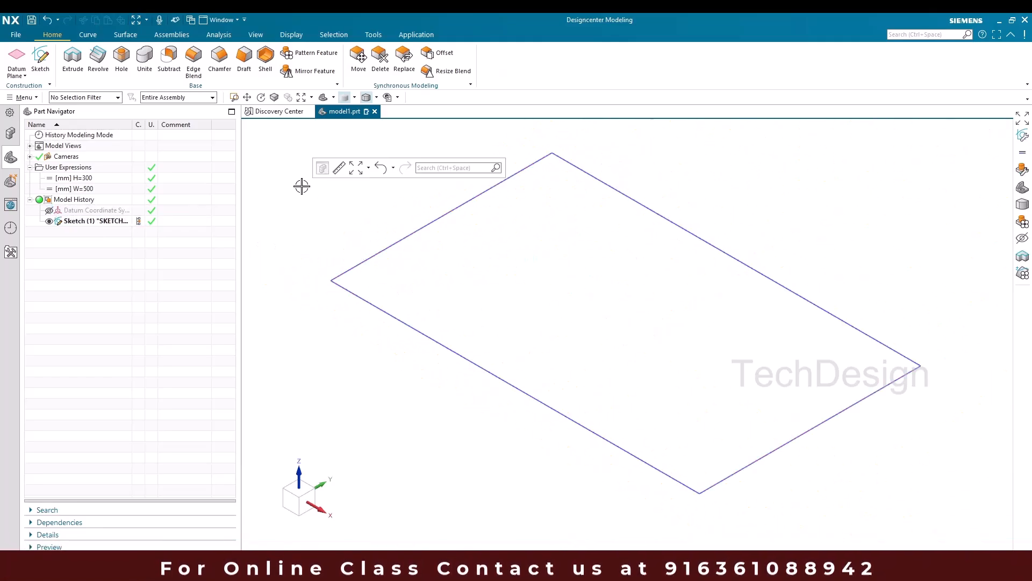
# - Add a user-defined length expression X with the formula 30 mm
pyautogui.hotkey('ctrl', 'e')
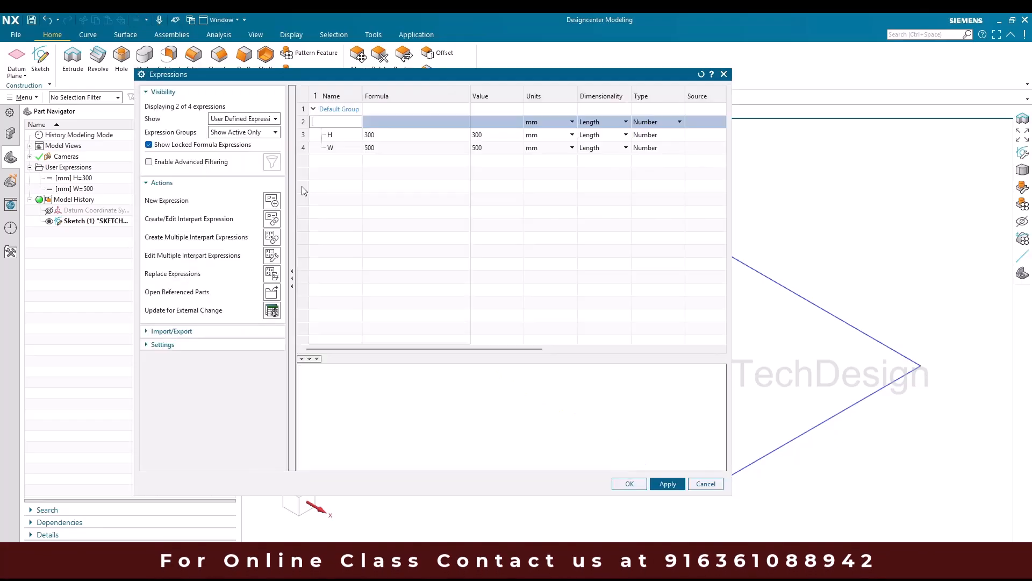
pyautogui.write('X')
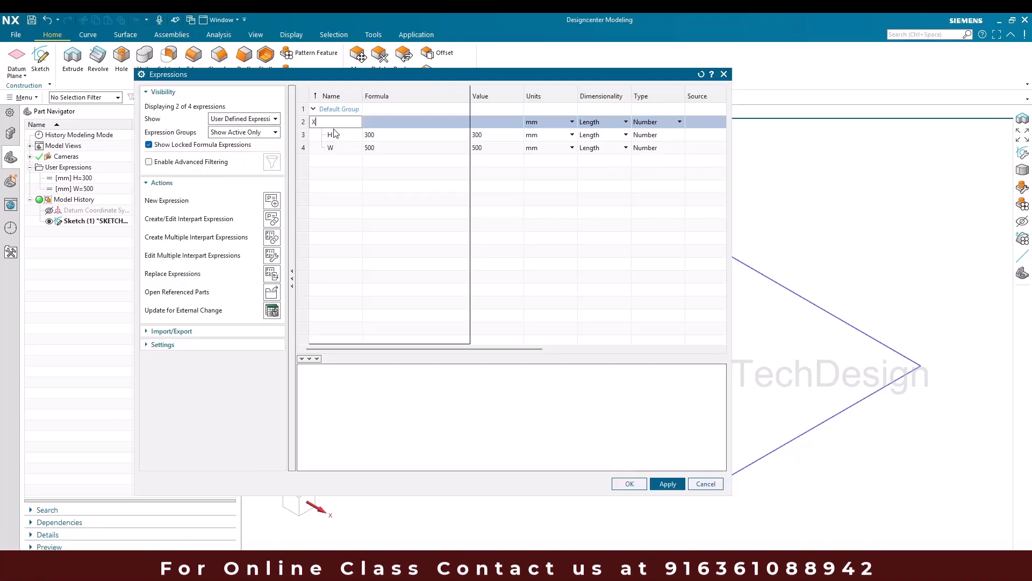
pyautogui.click(373, 124)
pyautogui.click(375, 124)
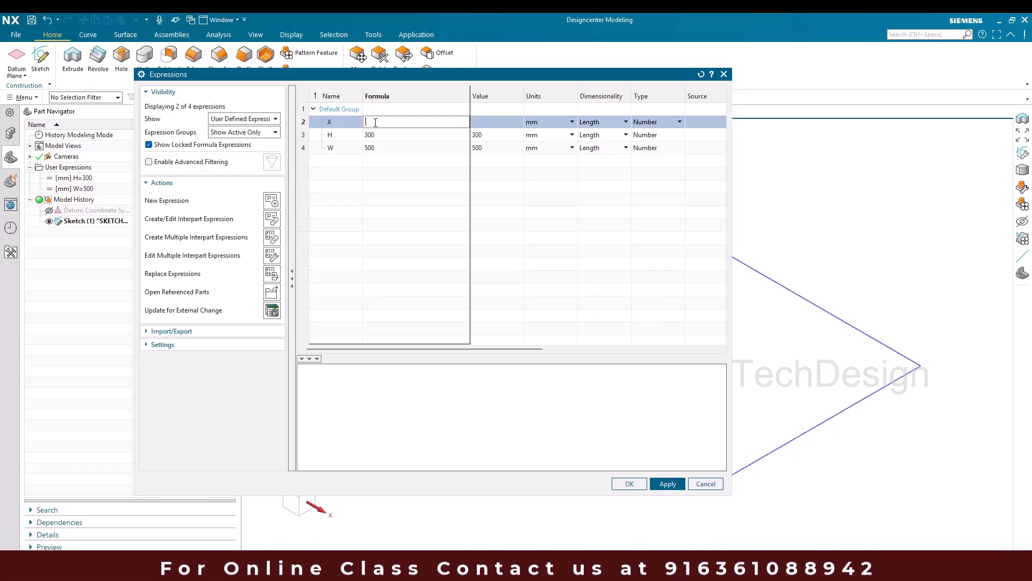
pyautogui.write('30')
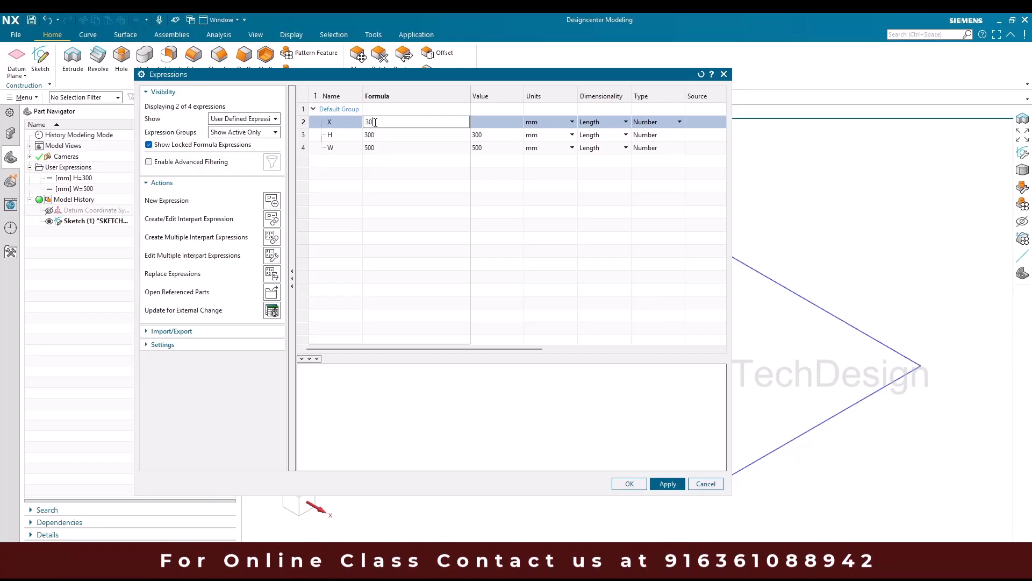
pyautogui.press('Return')
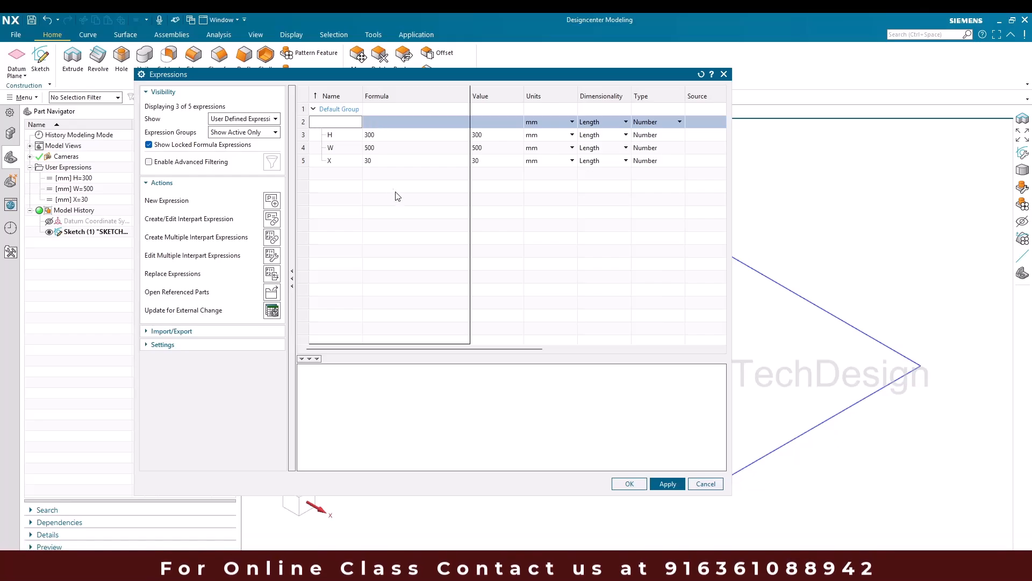
# - Change the formula of expression X to H/10 and accept the expressions
pyautogui.click(387, 163)
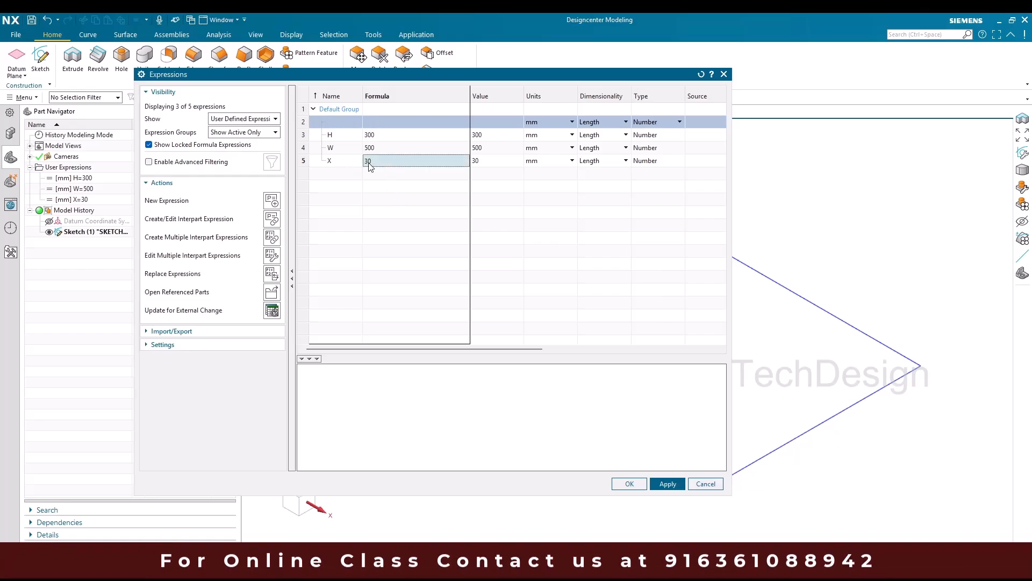
pyautogui.click(368, 161)
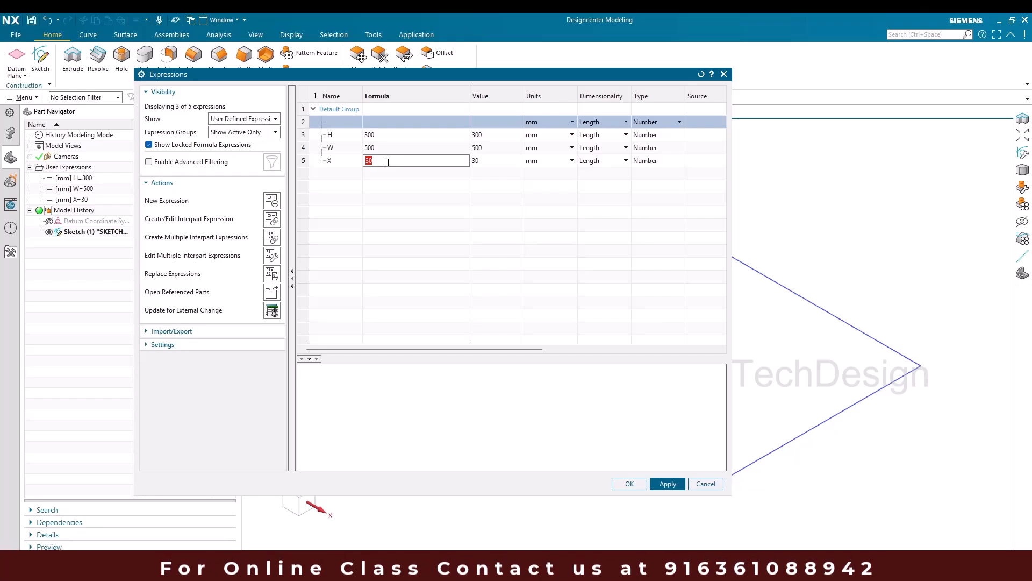
pyautogui.write('H/1')
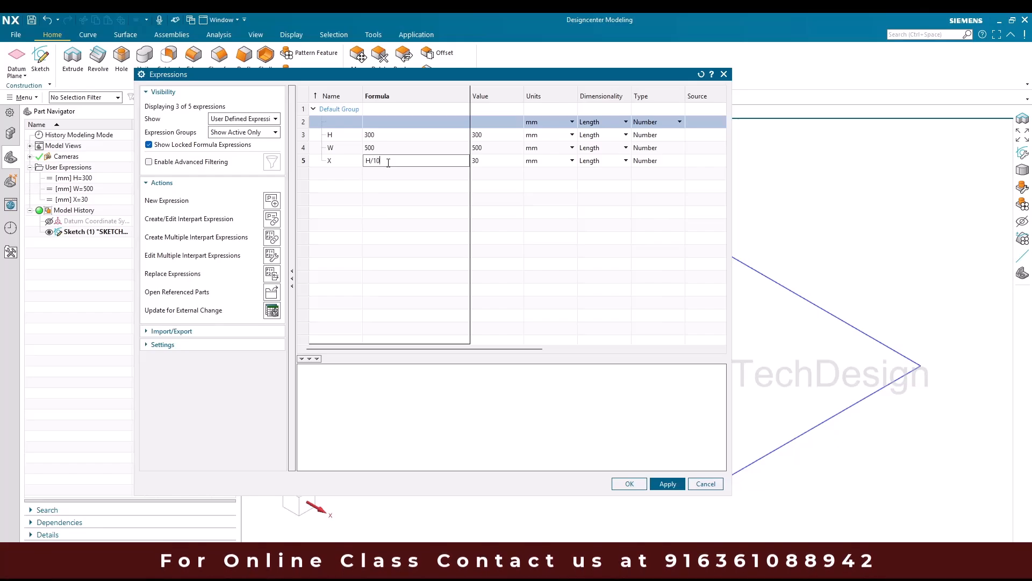
pyautogui.press('Return')
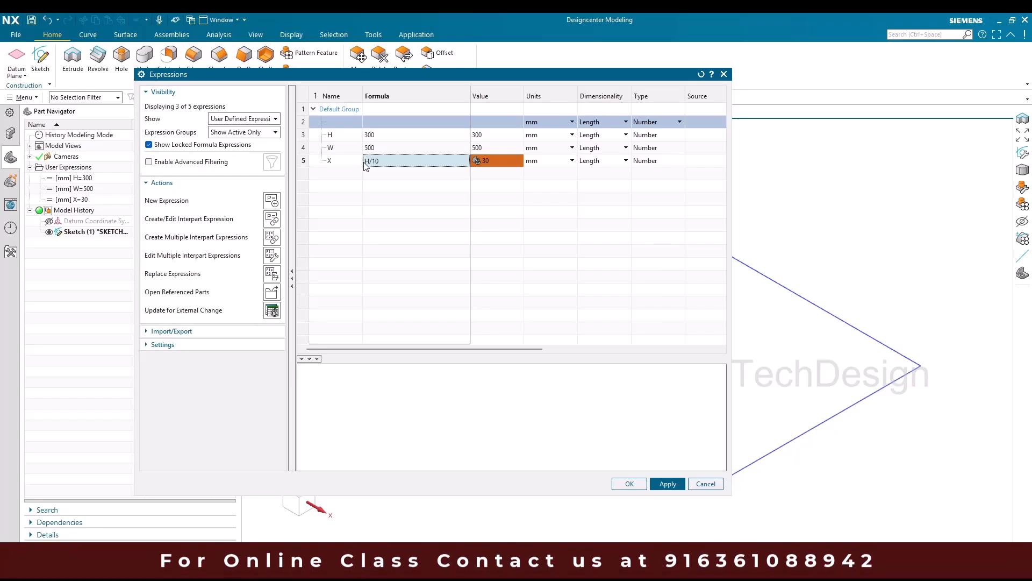
pyautogui.click(624, 483)
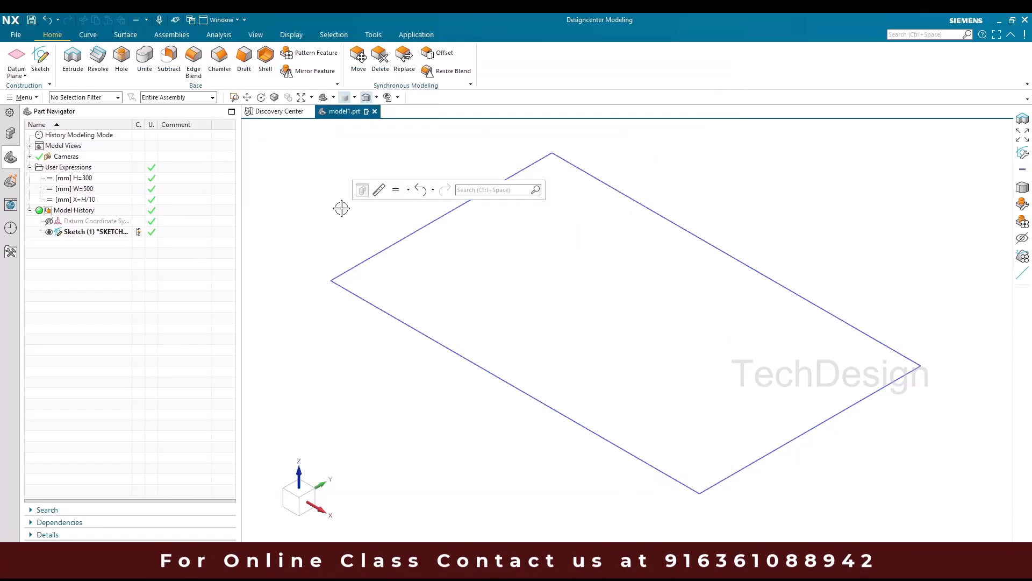
# - Extrude the rectangle sketch from 0 mm to an end distance driven by the expression X
pyautogui.click(80, 72)
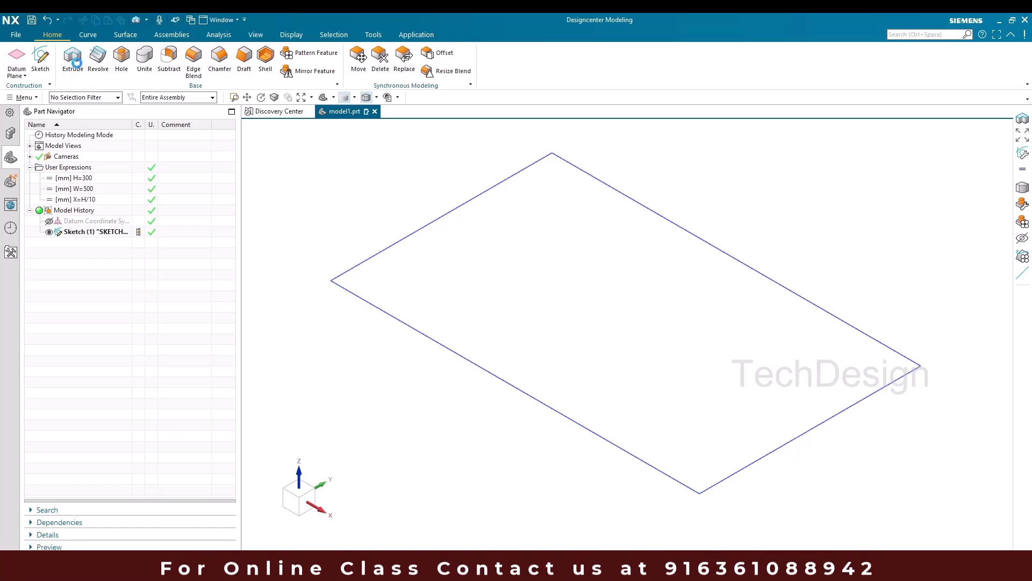
pyautogui.click(100, 233)
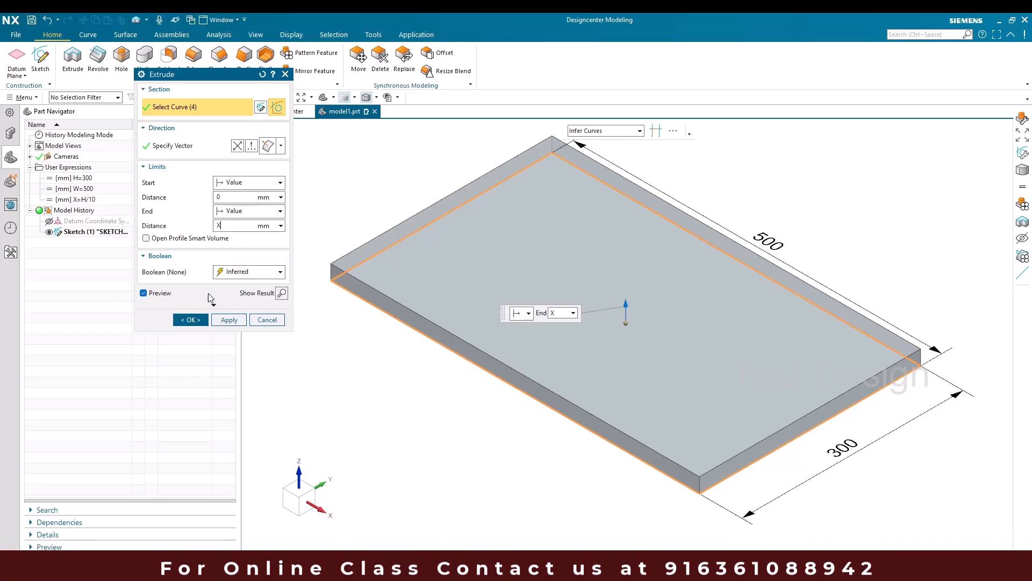
pyautogui.click(191, 319)
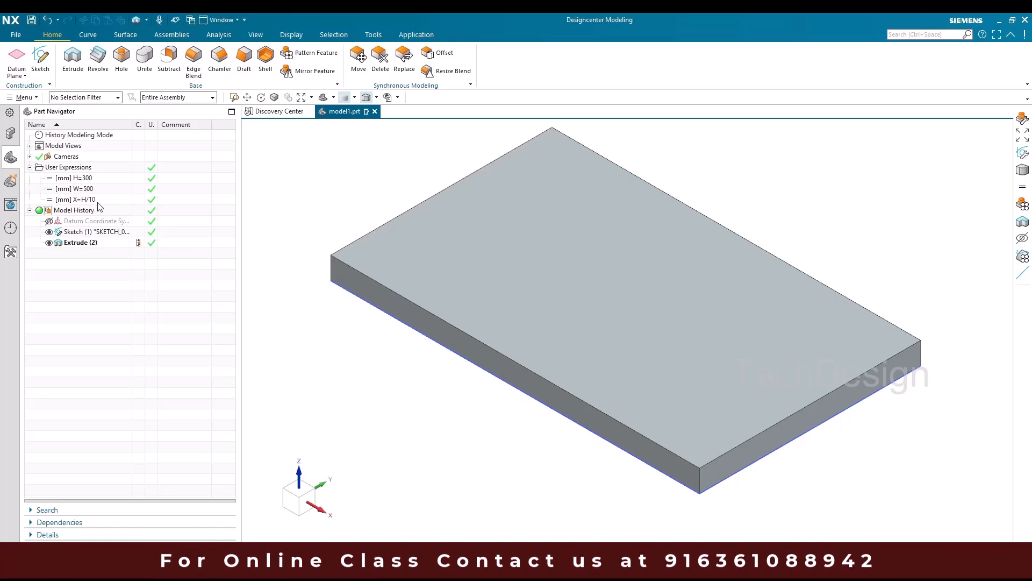
pyautogui.click(351, 197)
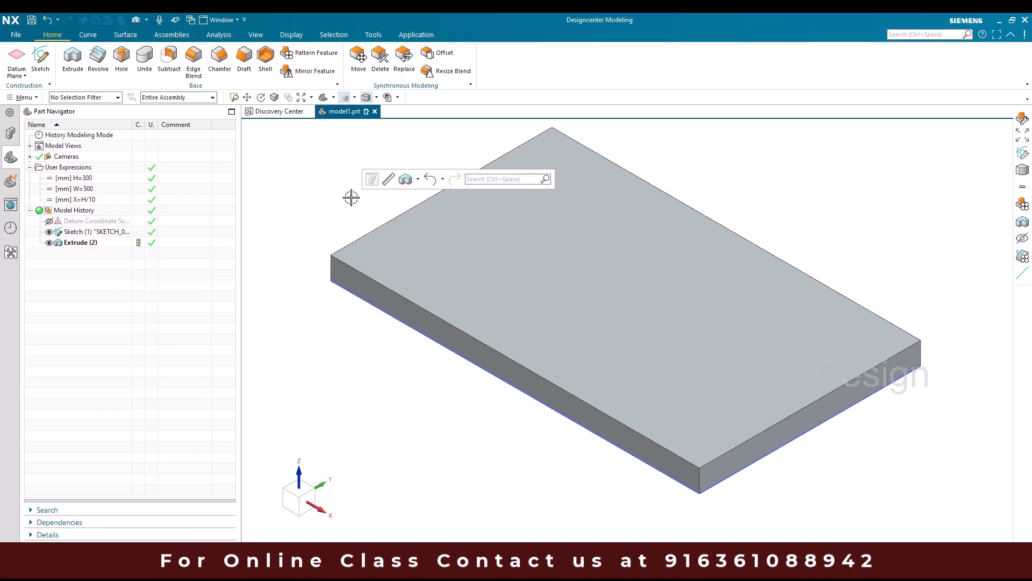
# - Create a new sketch on the top face of the extruded plate
pyautogui.click(42, 61)
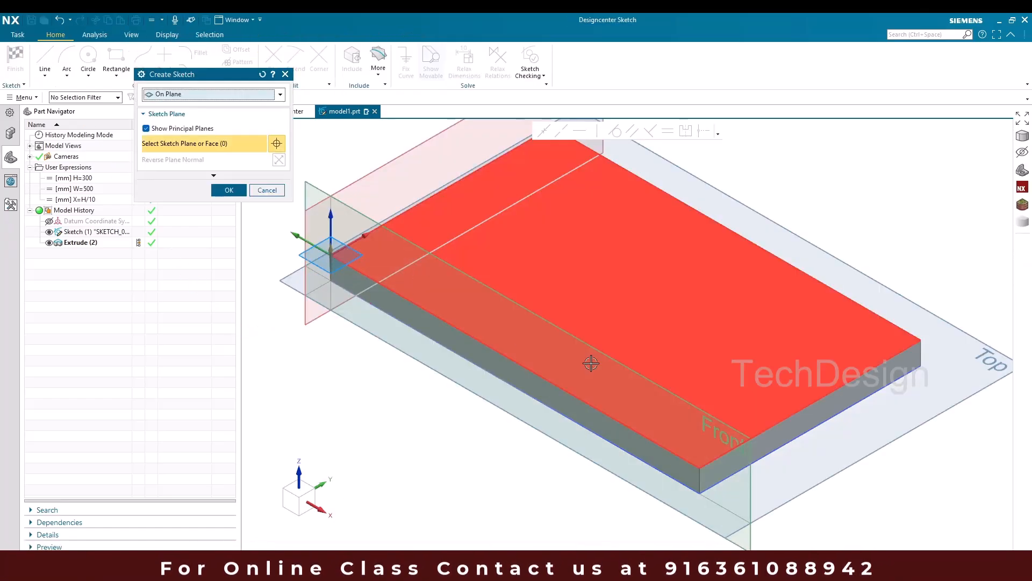
pyautogui.click(699, 425)
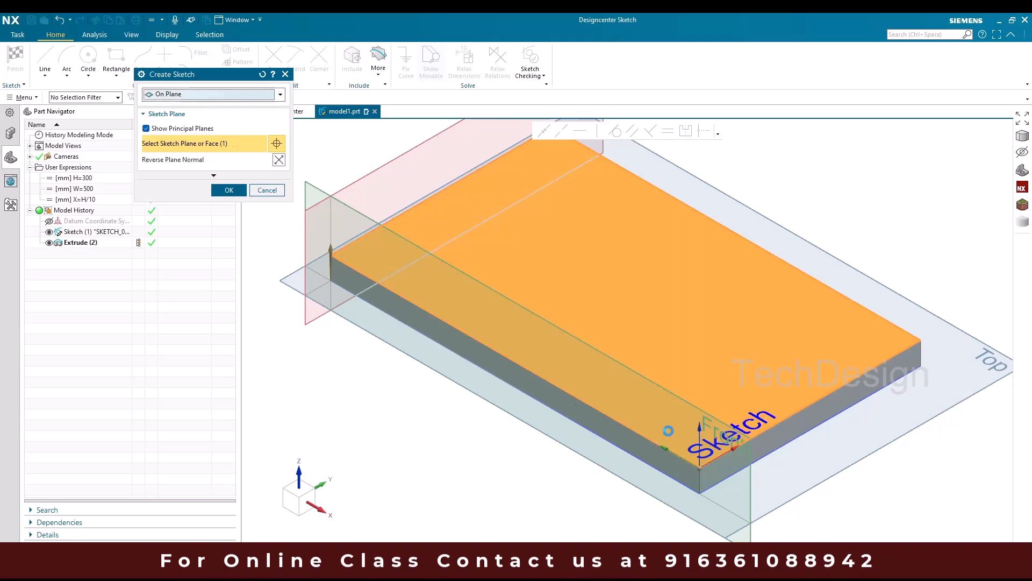
pyautogui.middleClick(451, 337)
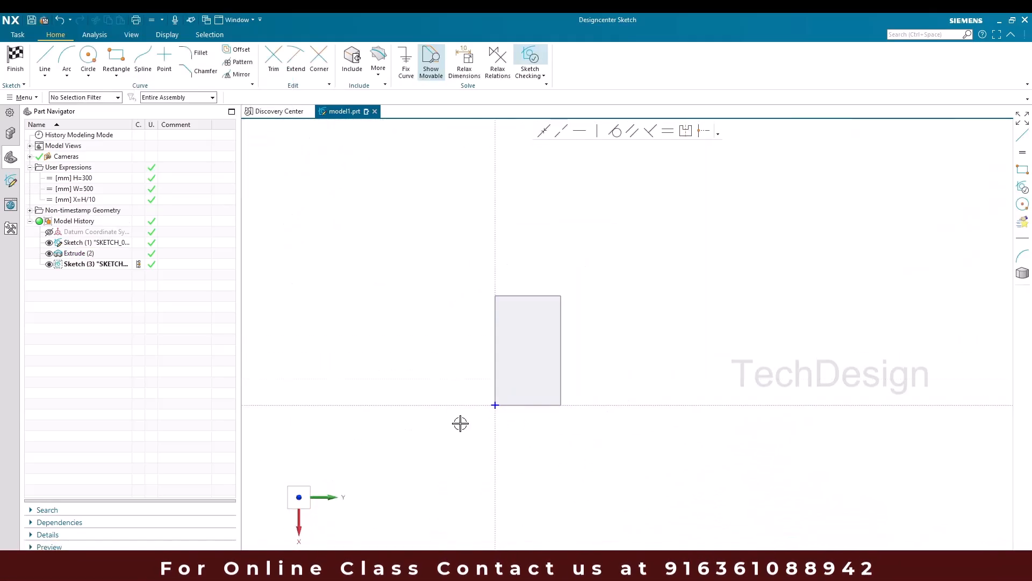
# - Sketch a circle about 140 mm in diameter near the middle of the plate's top face
pyautogui.click(88, 59)
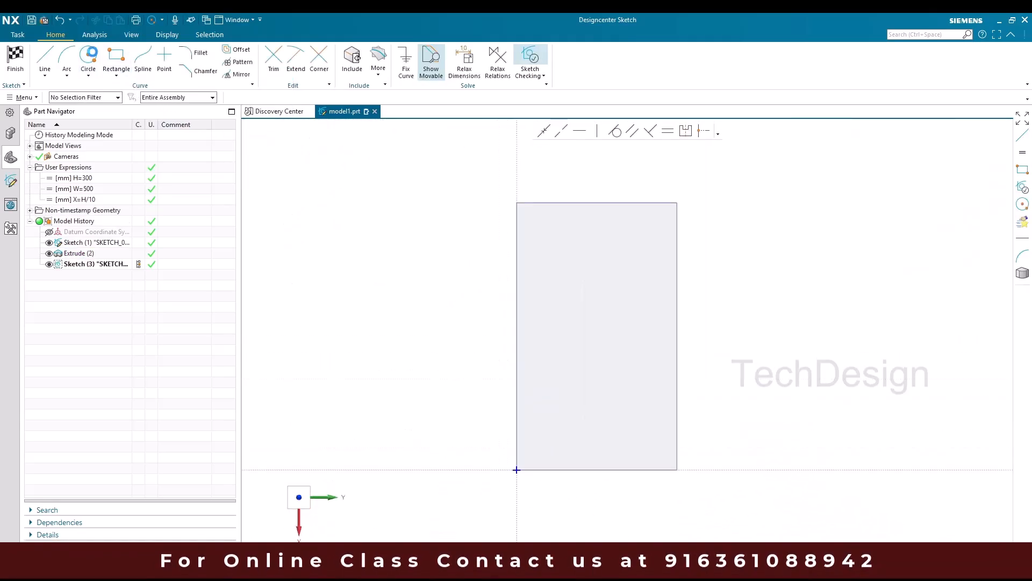
pyautogui.click(597, 328)
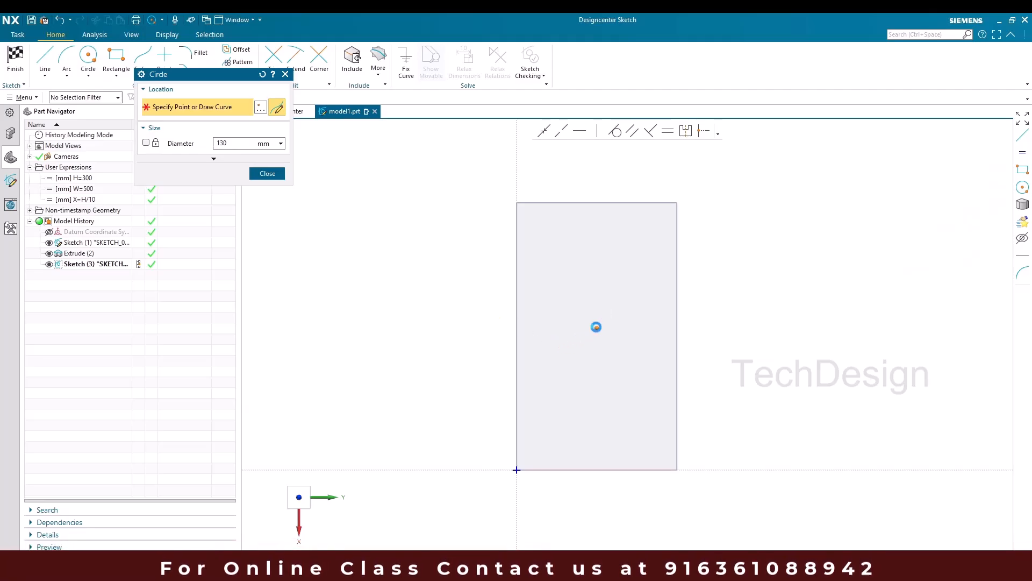
pyautogui.click(595, 366)
pyautogui.middleClick(412, 380)
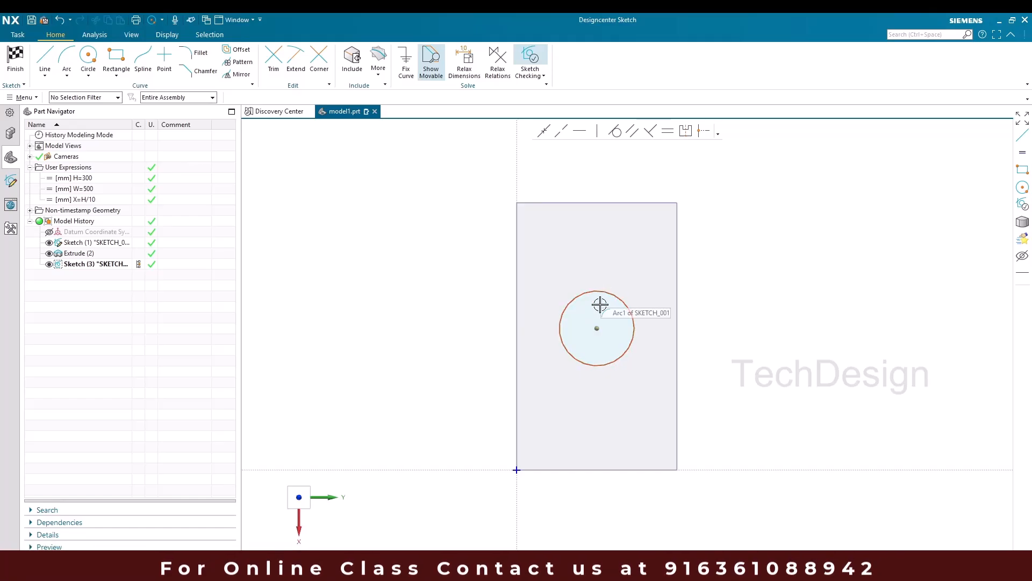
# - Dimension the circle centre horizontally and vertically from the plate edges meeting at the origin, placing both dimensions outside the plate
pyautogui.click(517, 319)
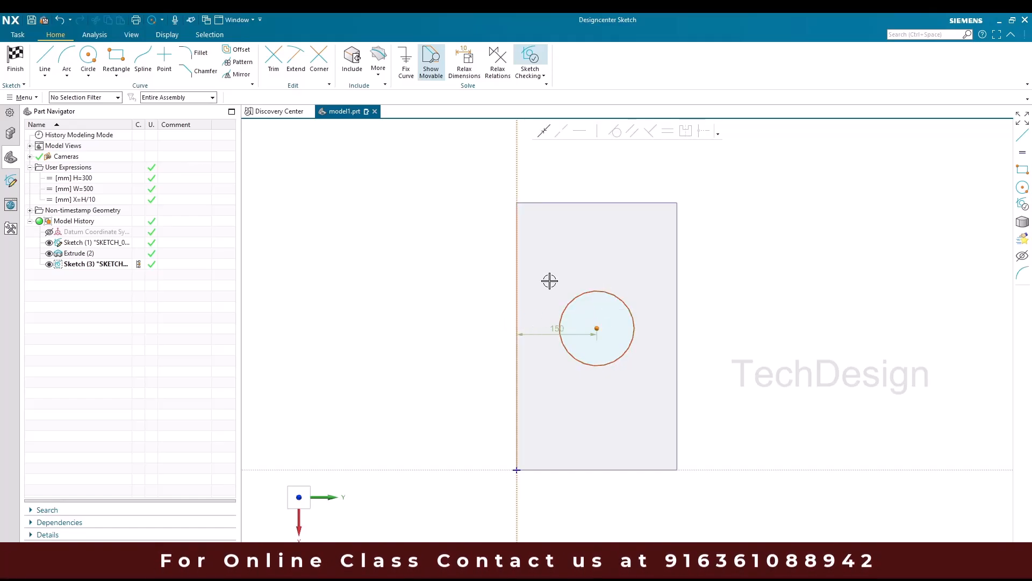
pyautogui.click(552, 327)
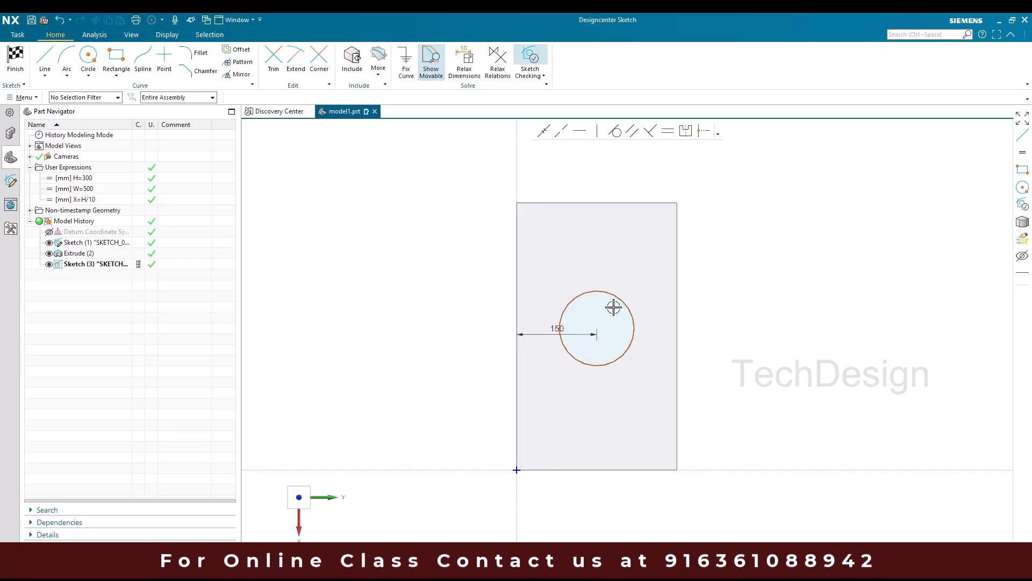
pyautogui.click(597, 328)
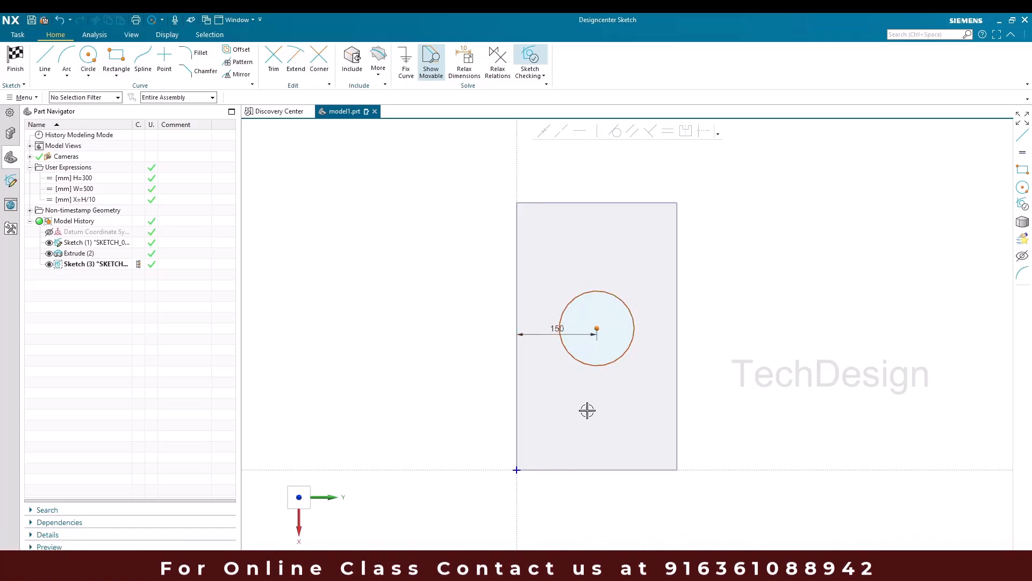
pyautogui.click(563, 469)
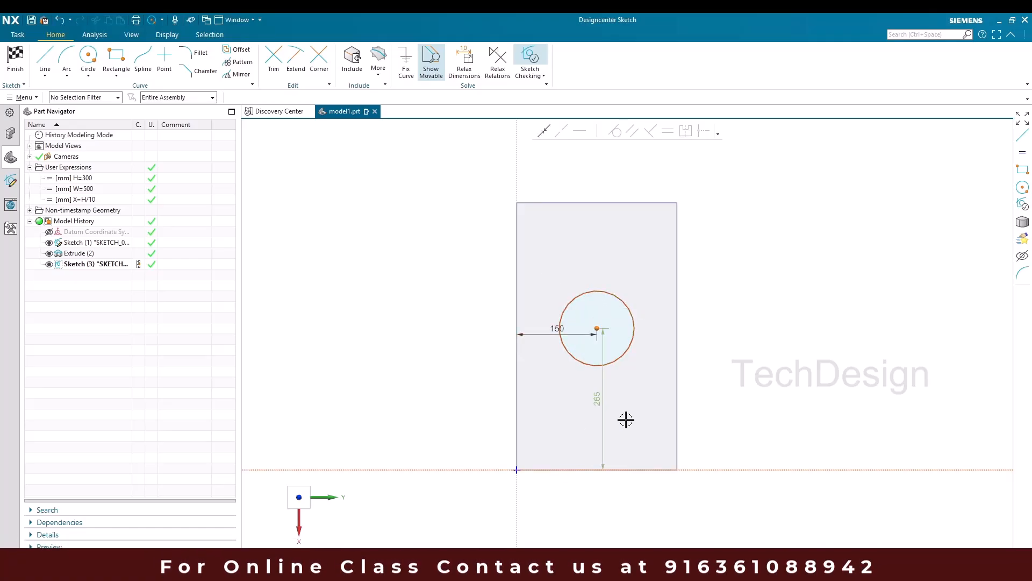
pyautogui.doubleClick(596, 400)
pyautogui.moveTo(598, 400); pyautogui.dragTo(733, 394)
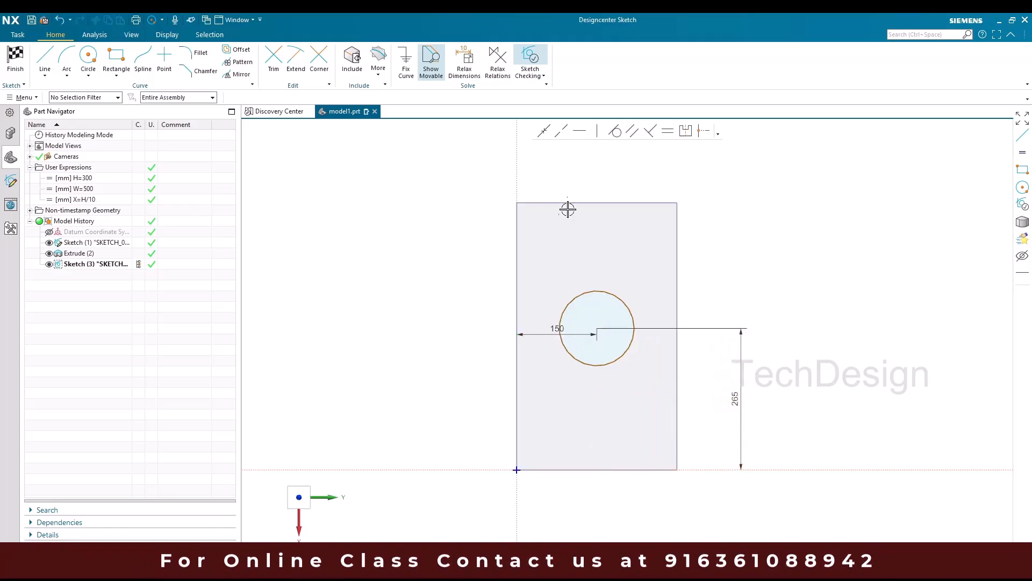
pyautogui.moveTo(548, 322); pyautogui.dragTo(567, 166)
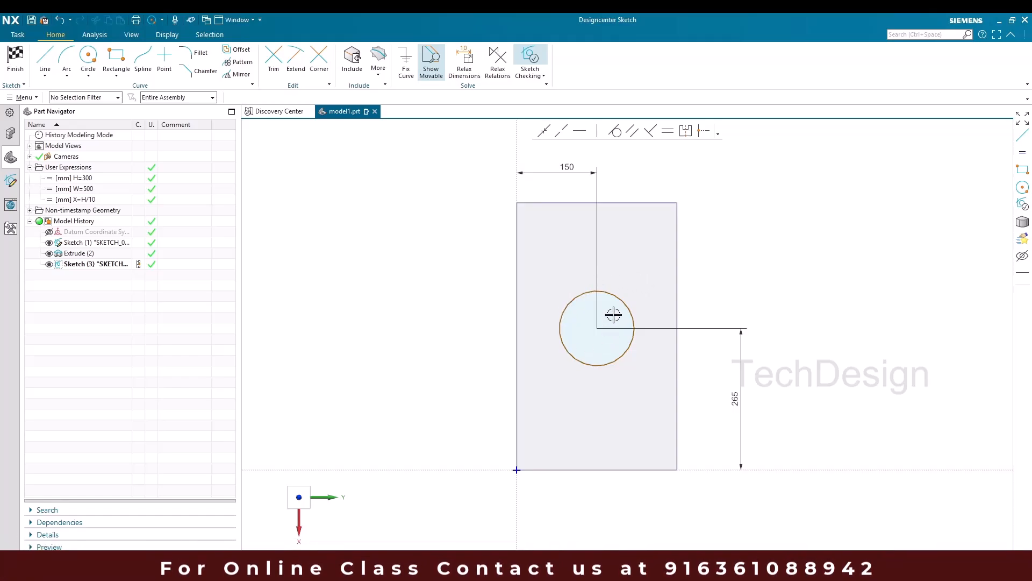
# - Turn the circle centre's horizontal dimension into an expression and set its formula to H/2
pyautogui.rightClick(572, 169)
pyautogui.click(565, 169)
pyautogui.doubleClick(560, 169)
pyautogui.rightClick(561, 169)
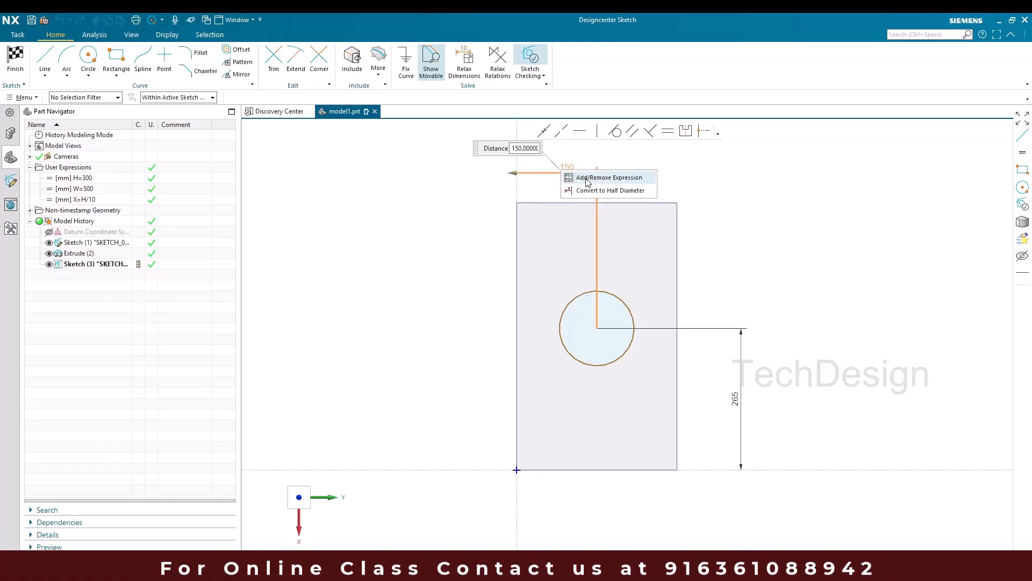
pyautogui.click(588, 178)
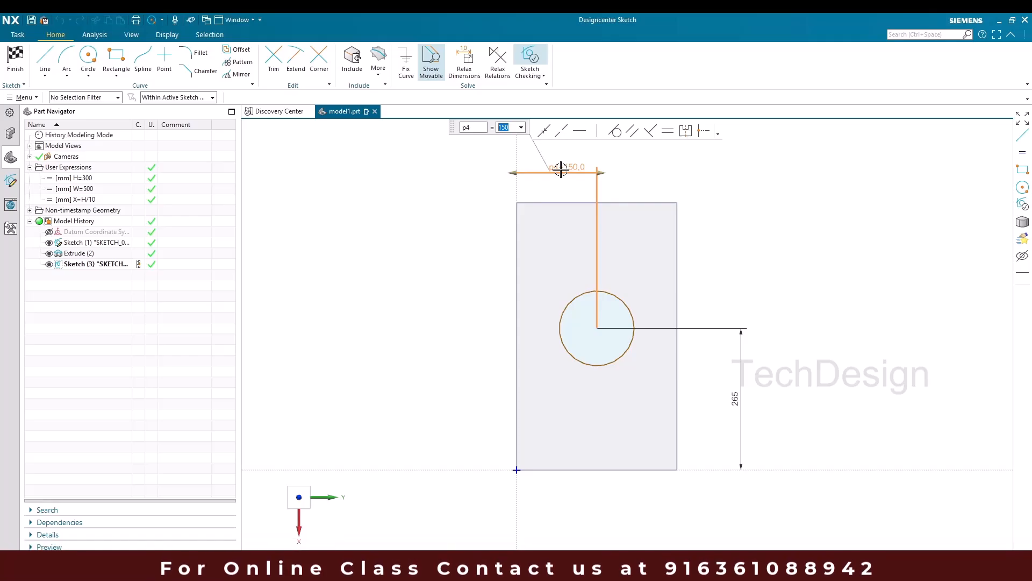
pyautogui.write('H/2')
pyautogui.press('Return')
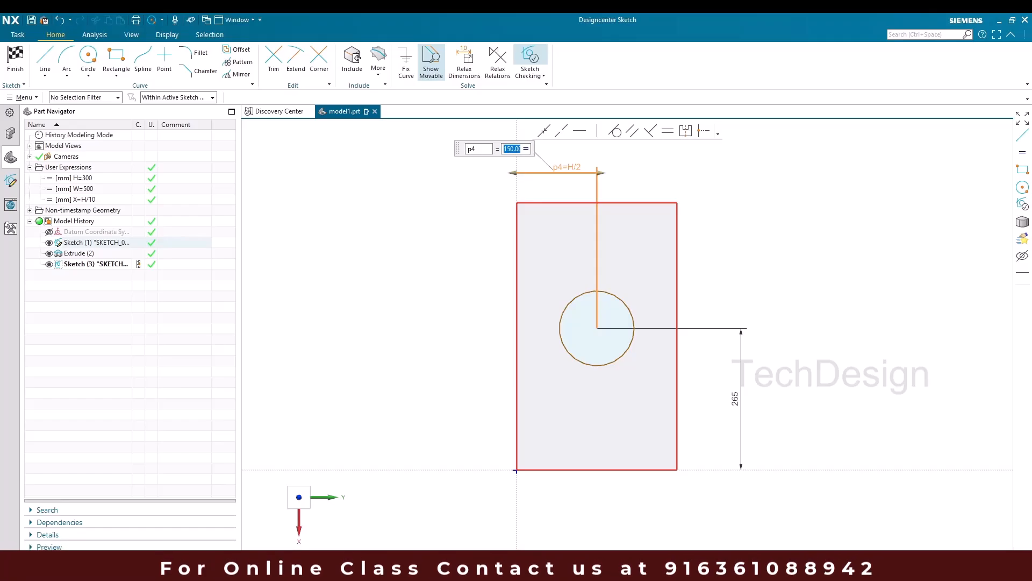
pyautogui.click(492, 233)
# - Turn the circle centre's vertical dimension into an expression and set its formula to W/2
pyautogui.doubleClick(736, 393)
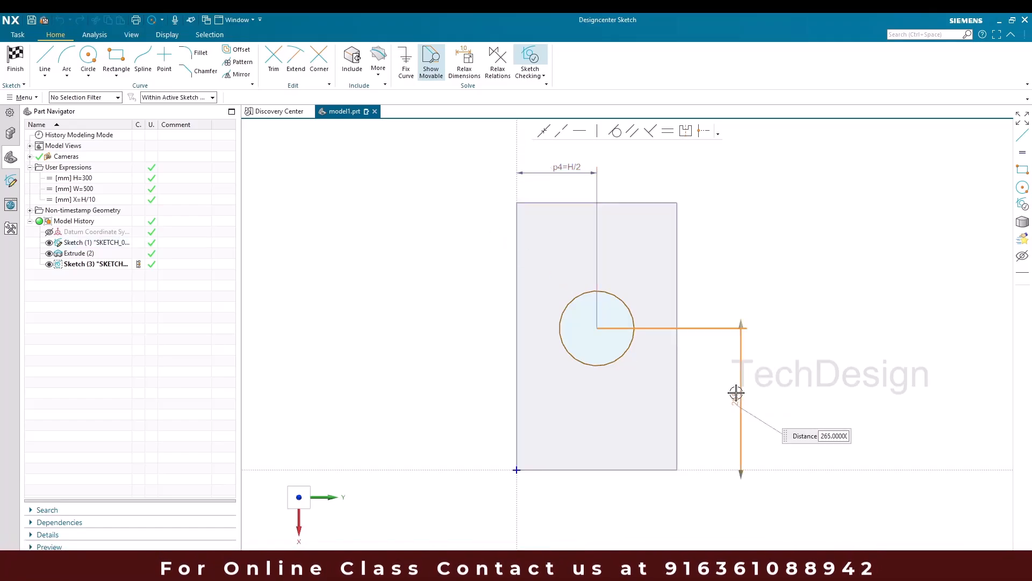
pyautogui.rightClick(736, 393)
pyautogui.click(784, 401)
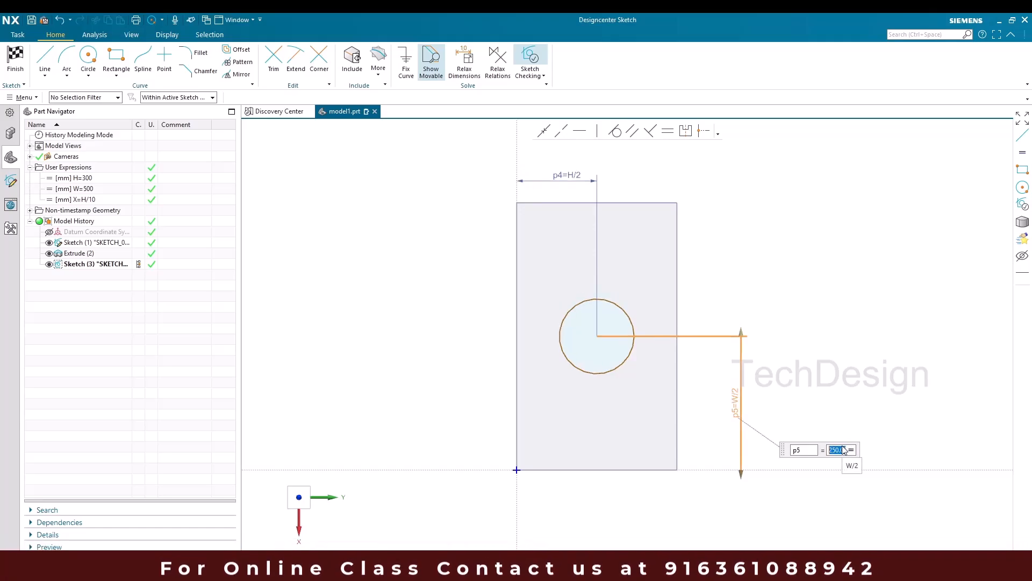
pyautogui.press('Return')
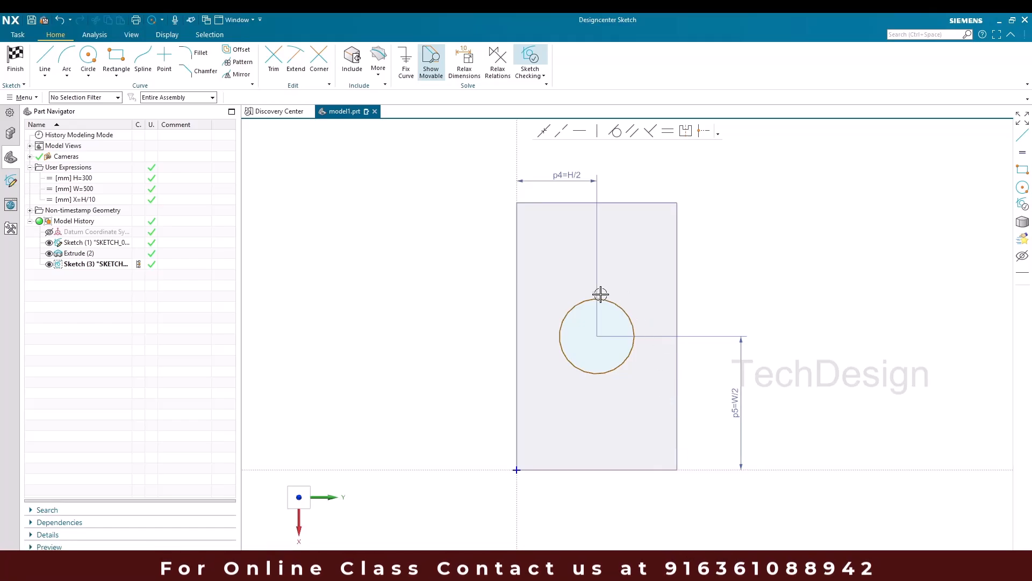
# - Add a diameter dimension to the circle and convert it to an expression
pyautogui.click(625, 310)
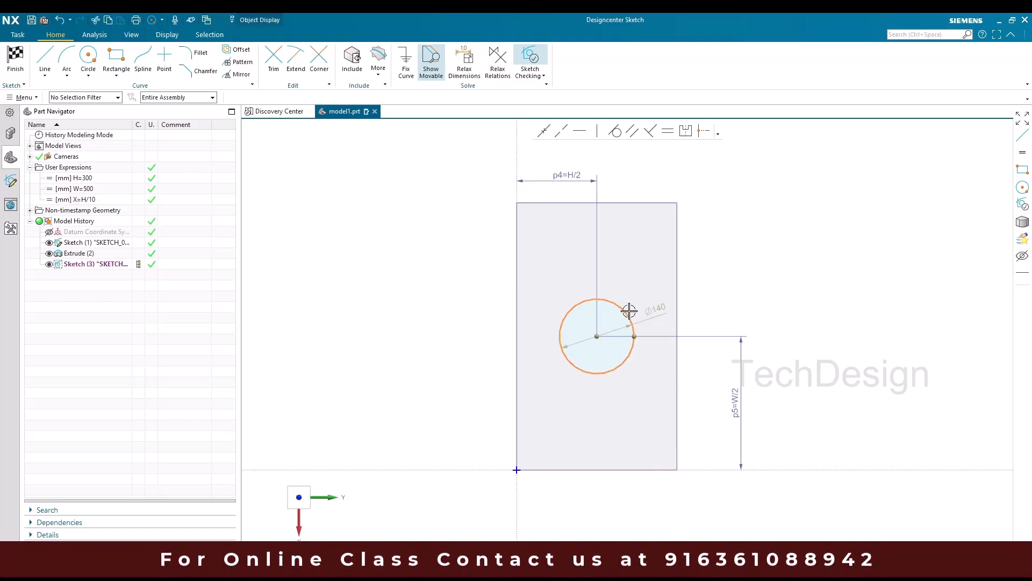
pyautogui.doubleClick(657, 310)
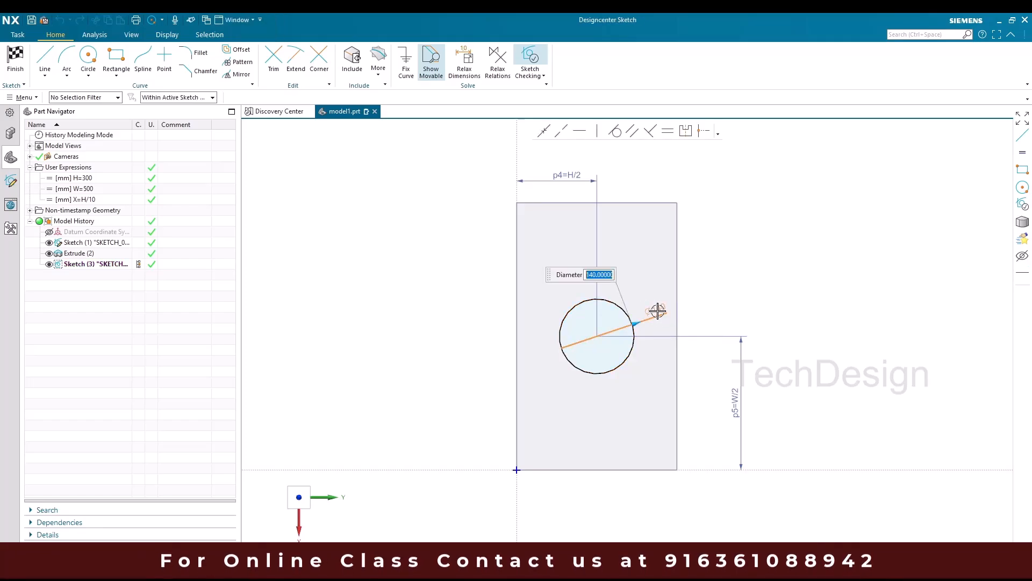
pyautogui.press('Escape')
pyautogui.rightClick(658, 311)
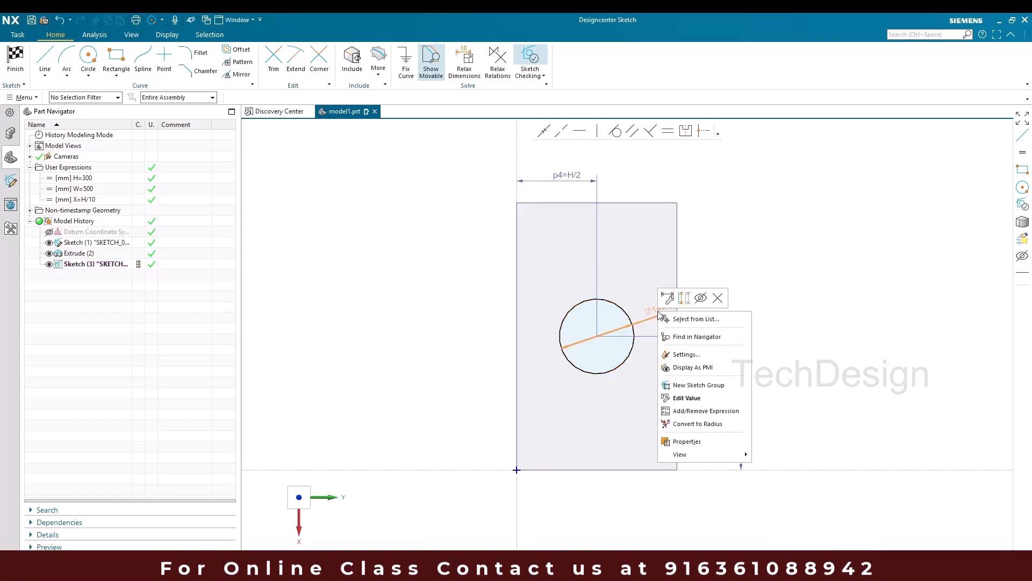
pyautogui.click(664, 315)
pyautogui.rightClick(660, 313)
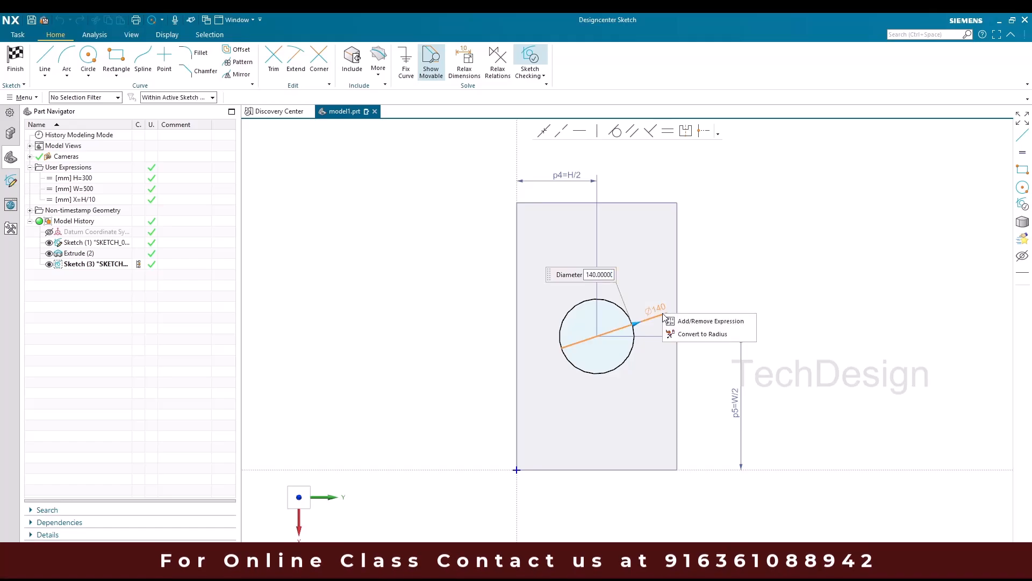
pyautogui.click(667, 317)
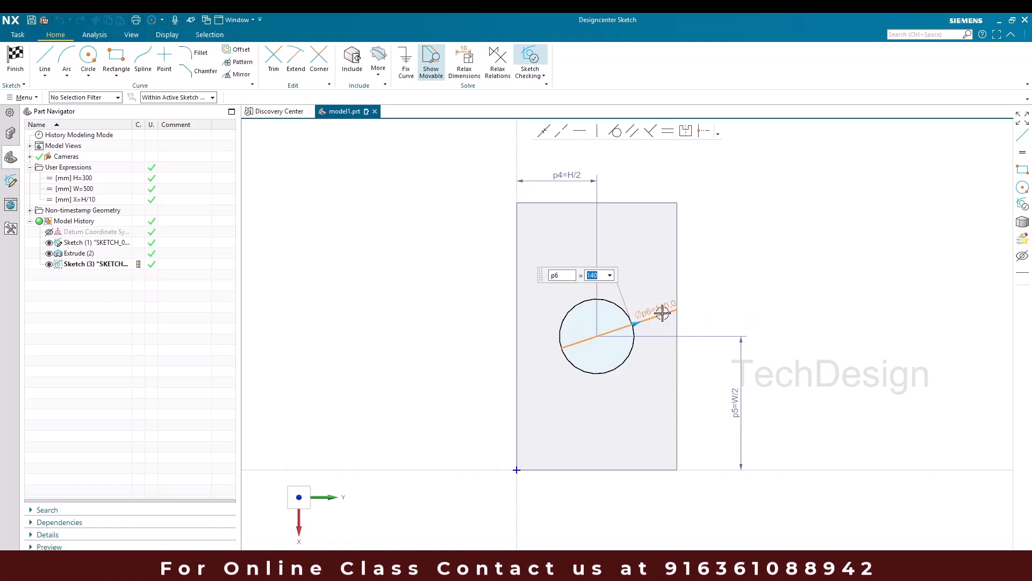
pyautogui.press('Return')
pyautogui.rightClick(392, 303)
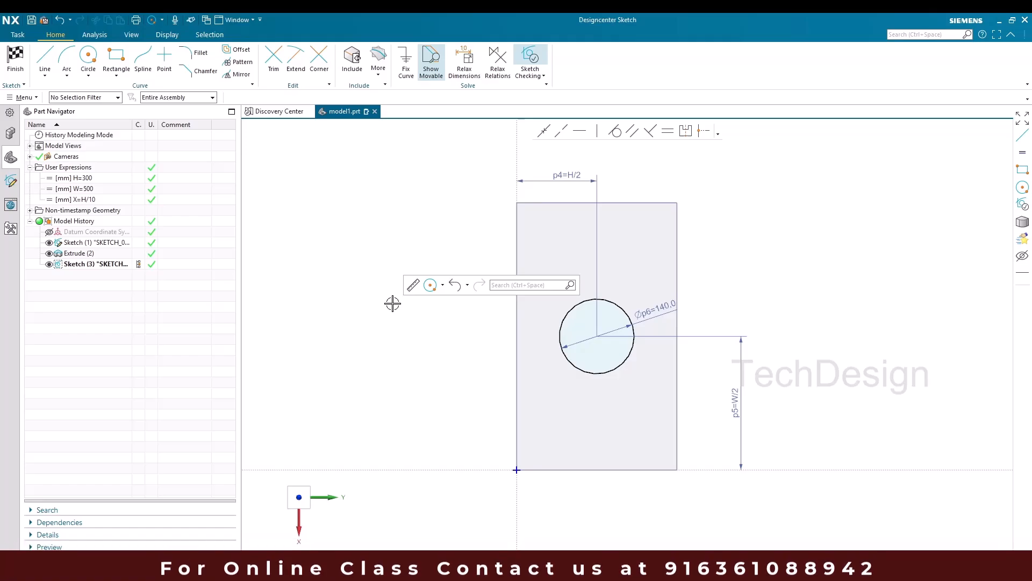
# - Add a user-defined length expression D with the formula H/2 and accept the expressions
pyautogui.hotkey('ctrl', 'e')
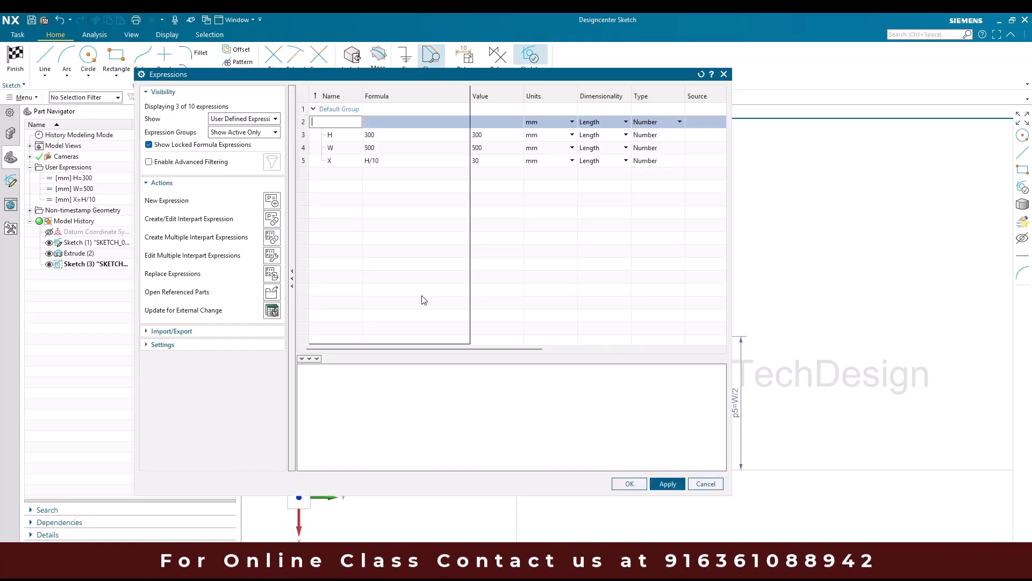
pyautogui.write('D')
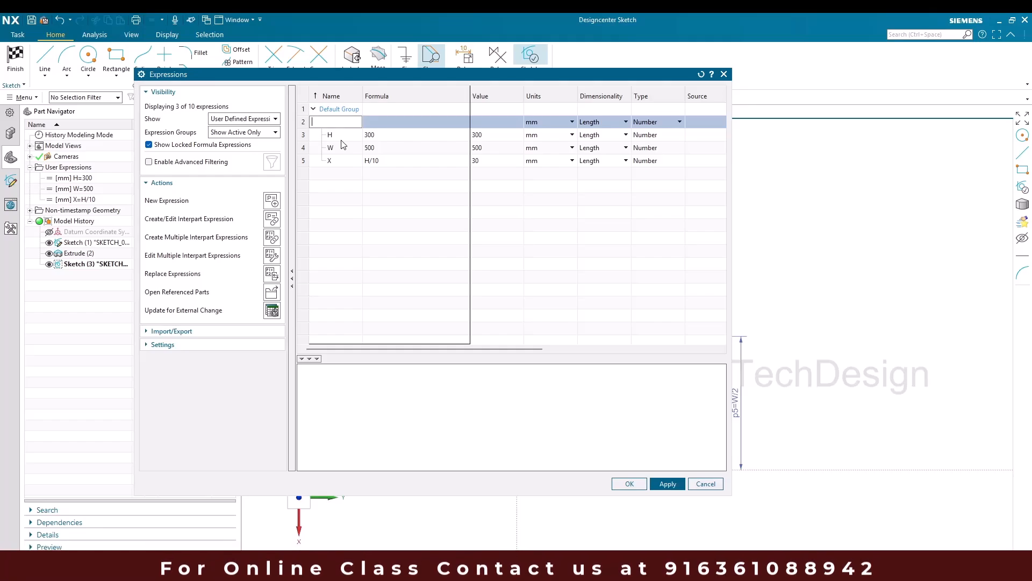
pyautogui.click(375, 123)
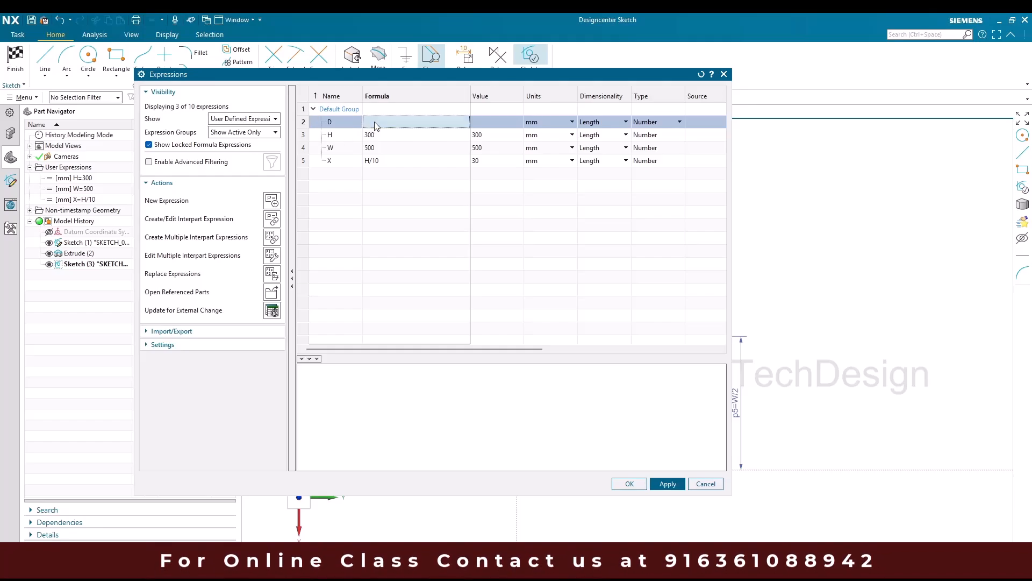
pyautogui.click(375, 124)
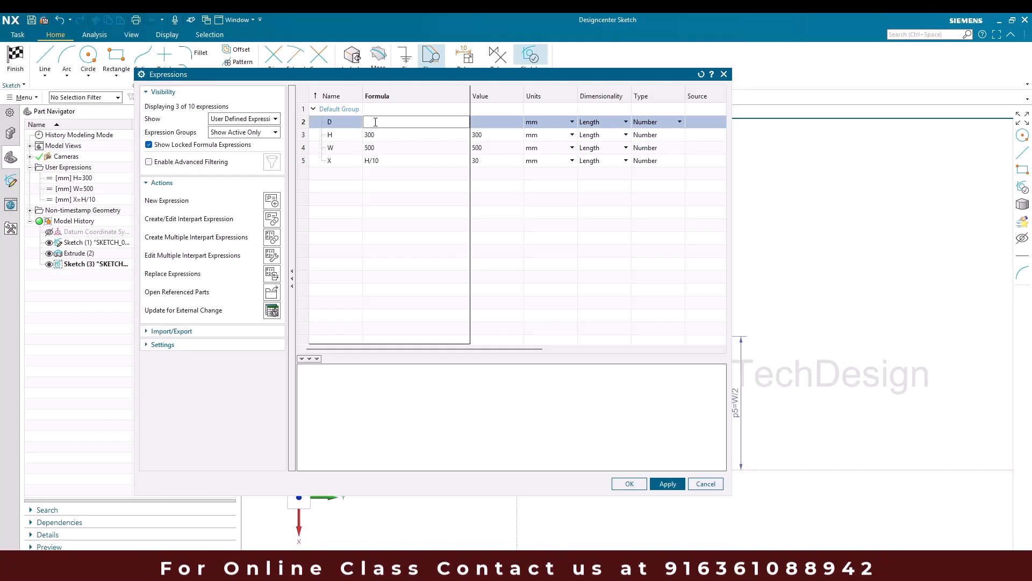
pyautogui.write('H/2')
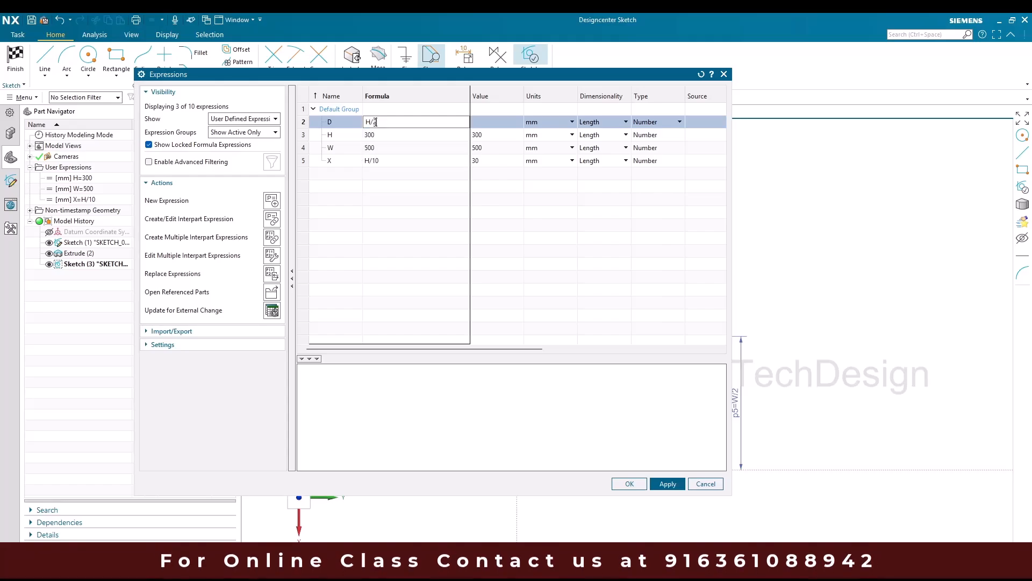
pyautogui.press('Return')
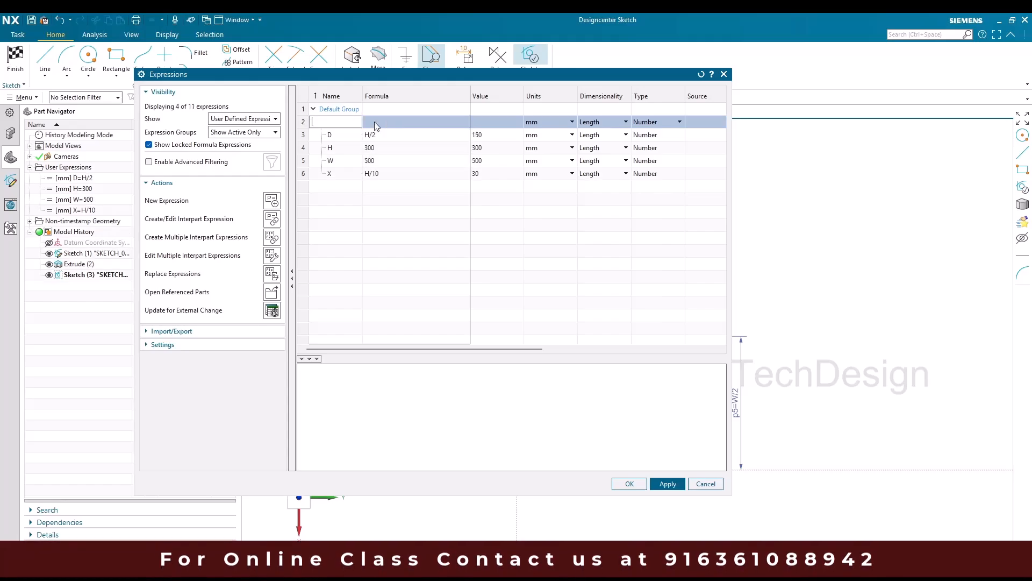
pyautogui.click(629, 484)
# - Drive the circle's diameter dimension with the expression D and finish the sketch
pyautogui.doubleClick(649, 311)
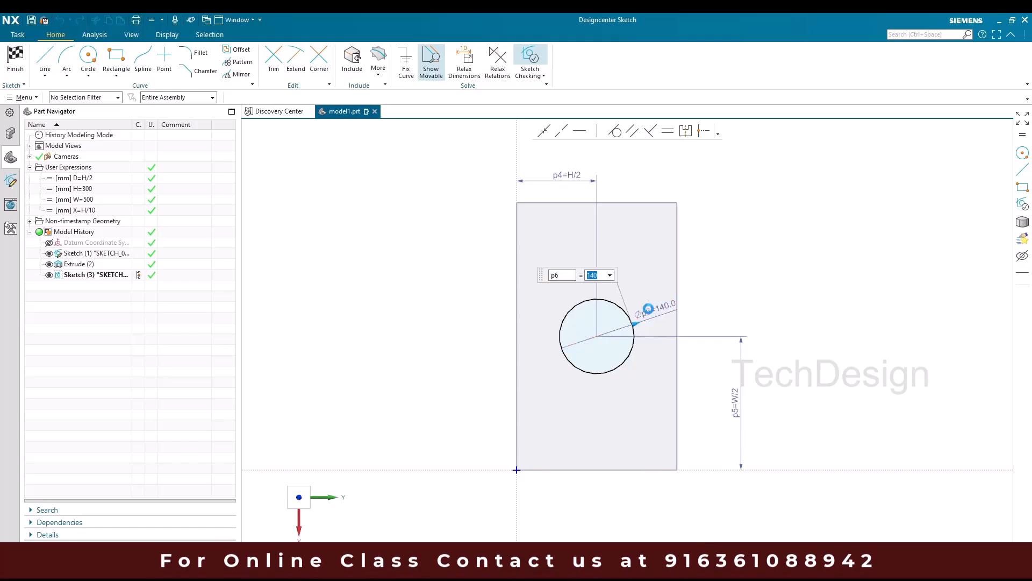
pyautogui.rightClick(652, 312)
pyautogui.click(693, 316)
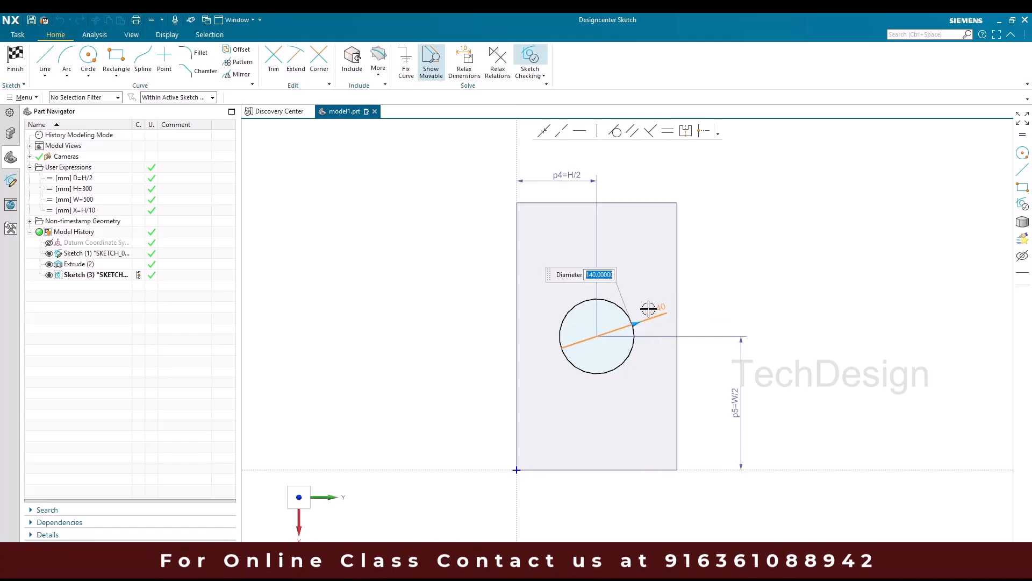
pyautogui.write('D')
pyautogui.press('Return')
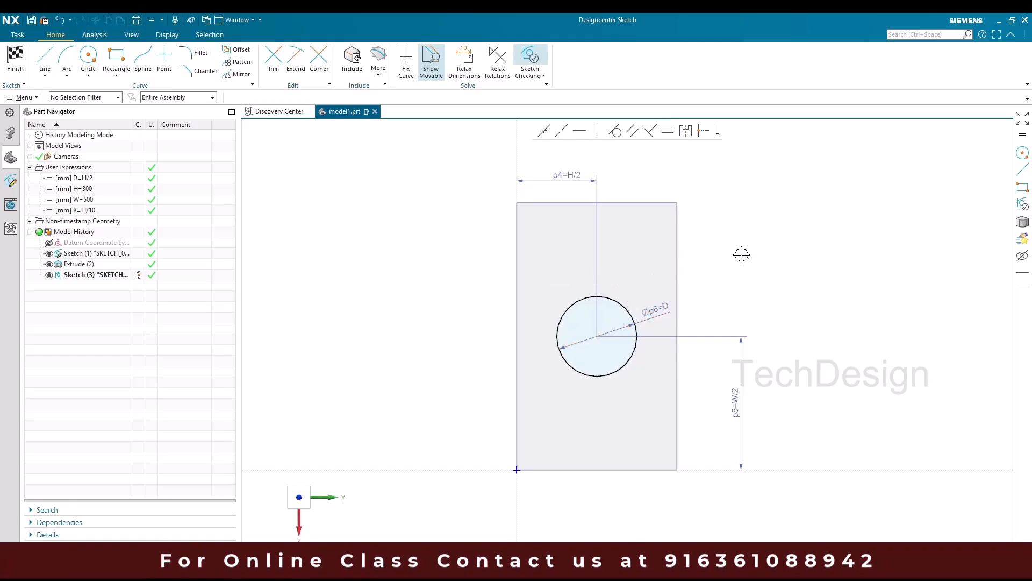
pyautogui.click(15, 59)
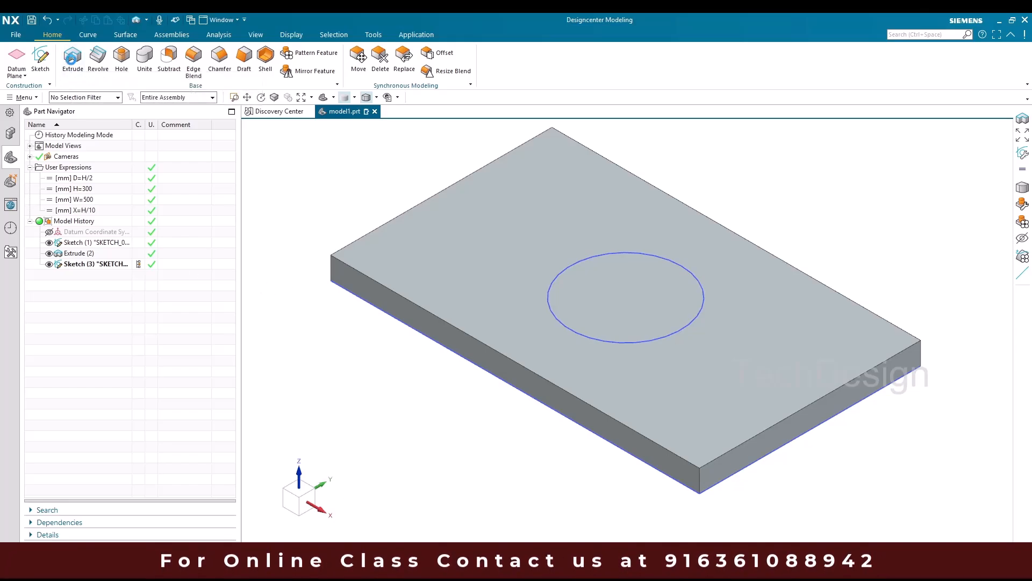
# - Extrude the circle on the plate's upper face with the end distance set to X/2
pyautogui.click(73, 64)
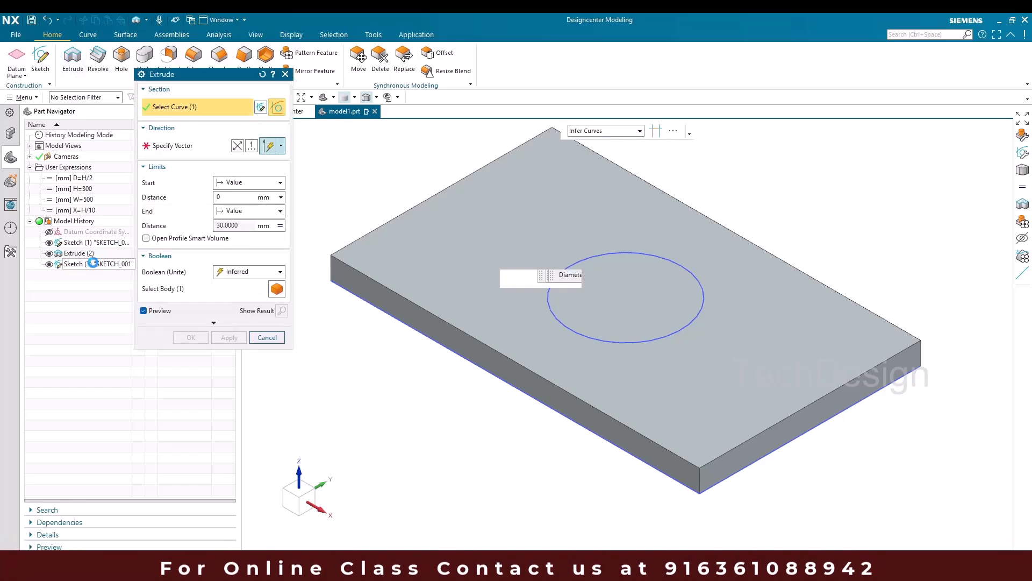
pyautogui.click(549, 285)
pyautogui.click(272, 225)
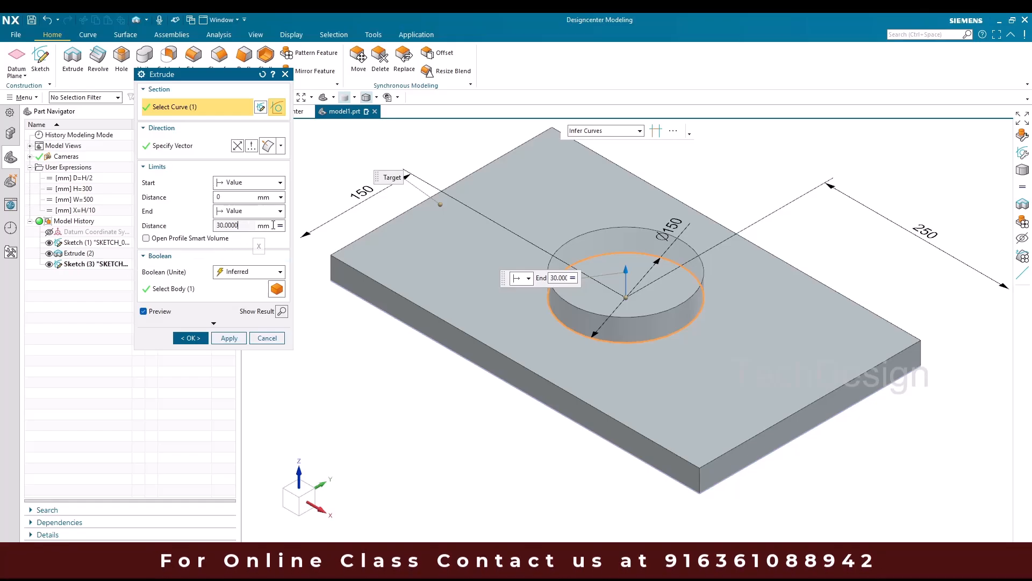
pyautogui.click(280, 225)
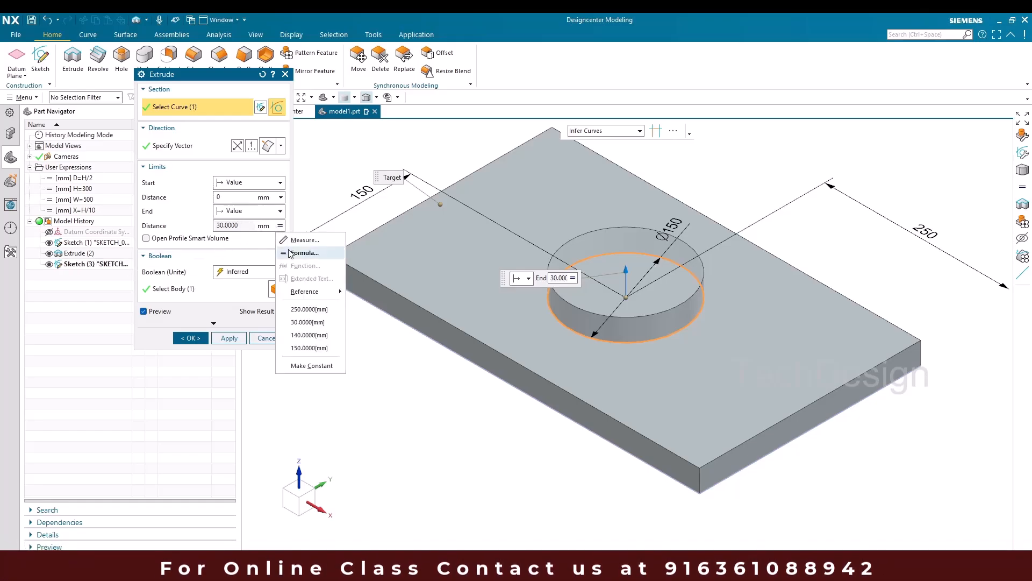
pyautogui.click(304, 365)
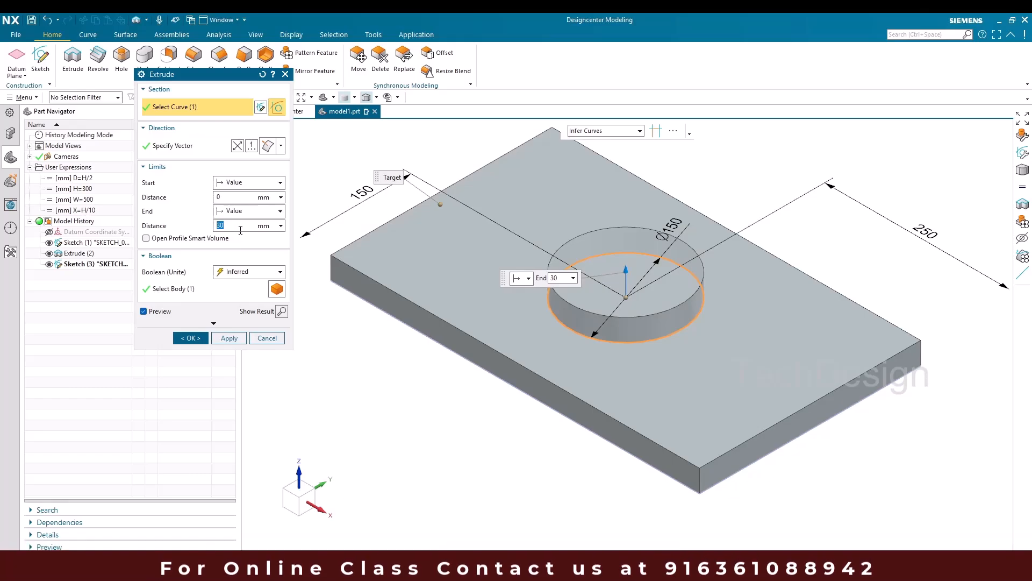
pyautogui.write('/2')
pyautogui.click(191, 338)
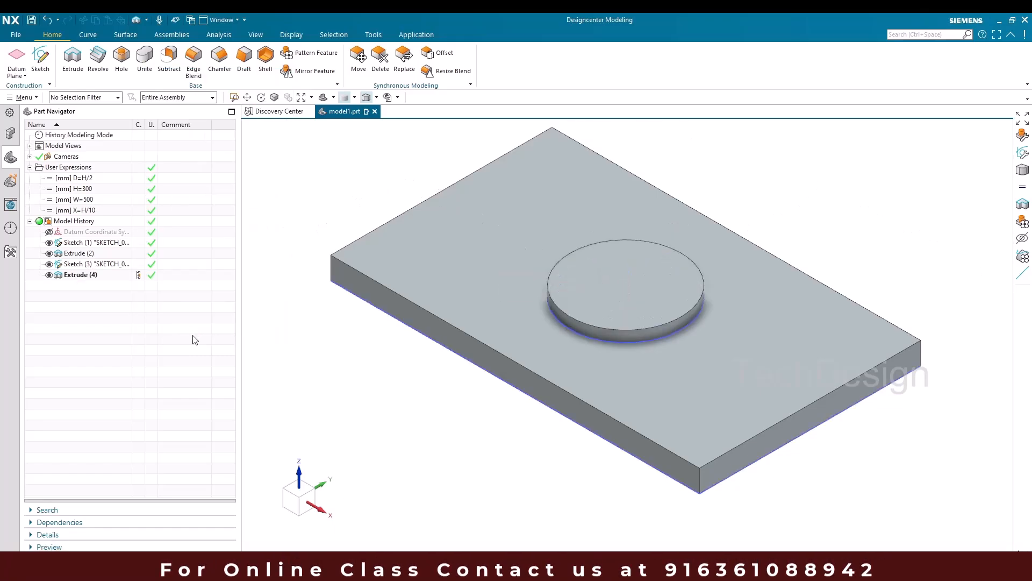
# - Edit the circular extrusion: reverse its direction into the plate and set its Boolean to Subtract
pyautogui.click(95, 275)
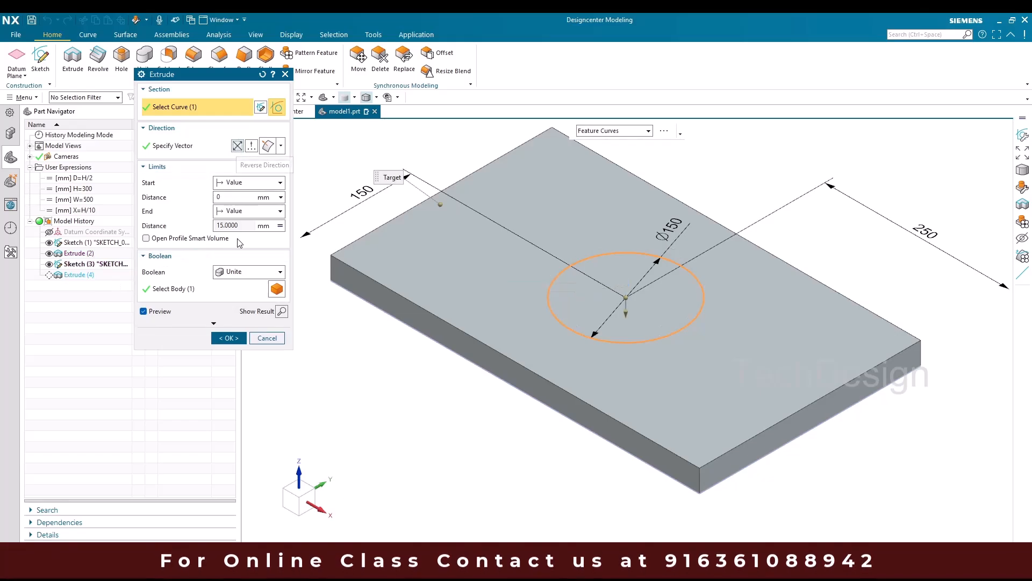
pyautogui.click(250, 272)
pyautogui.click(240, 306)
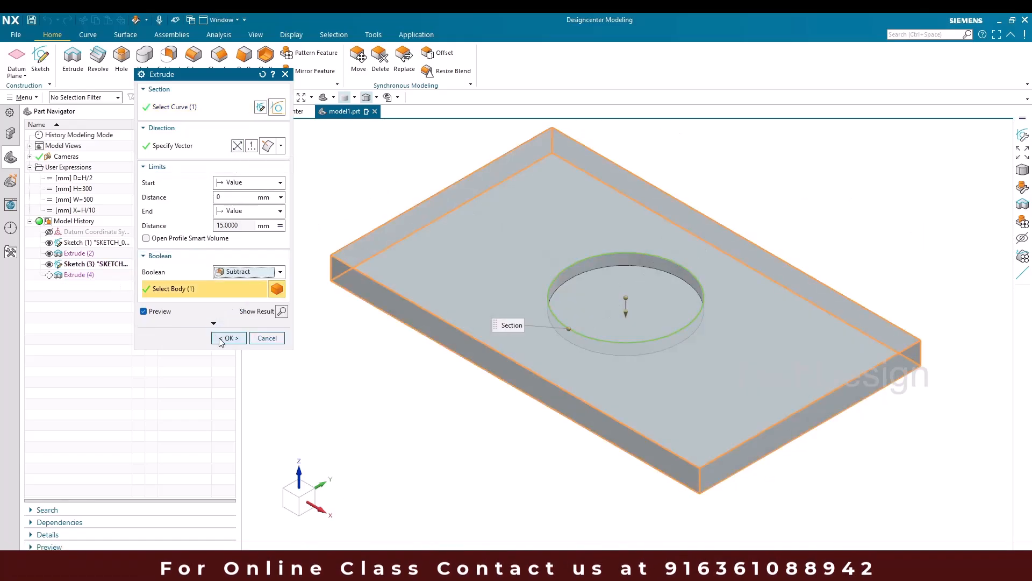
pyautogui.click(225, 337)
pyautogui.scroll(3, 622, 272)
pyautogui.moveTo(622, 272); pyautogui.dragTo(561, 331, button='middle')
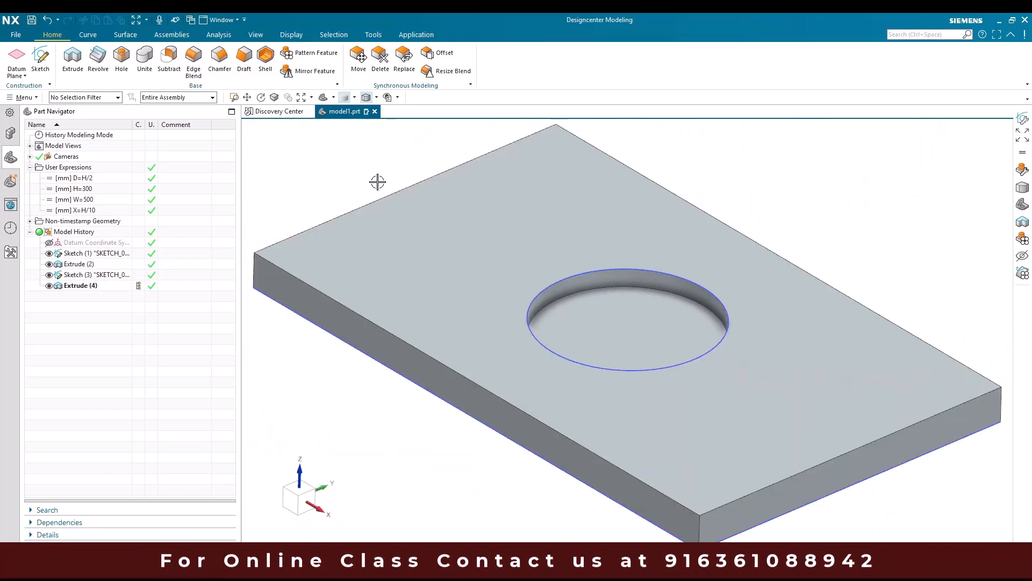
pyautogui.scroll(-1, 573, 265)
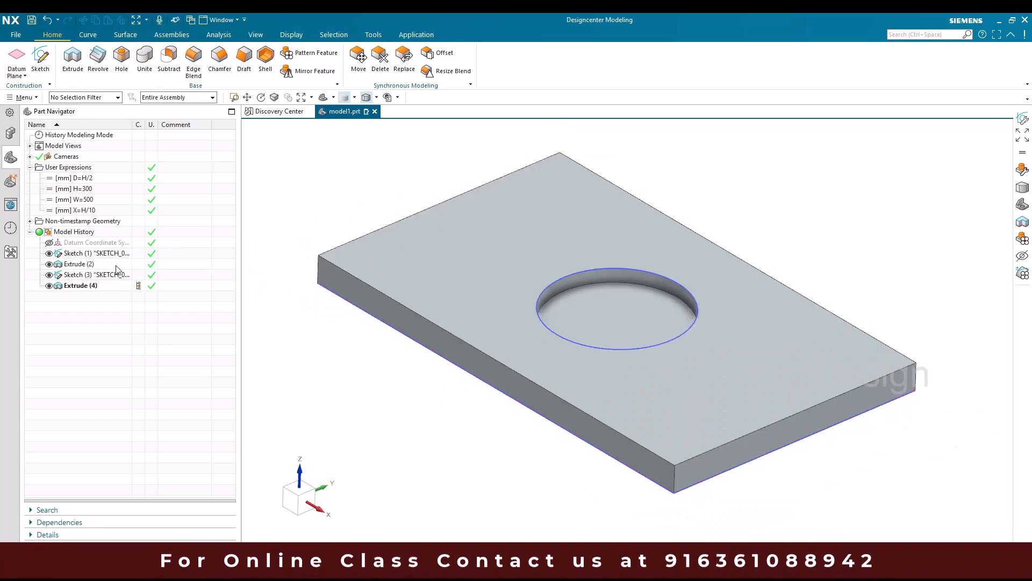
# - Set the user expression W to 1000 to test the plate's width
pyautogui.click(96, 200)
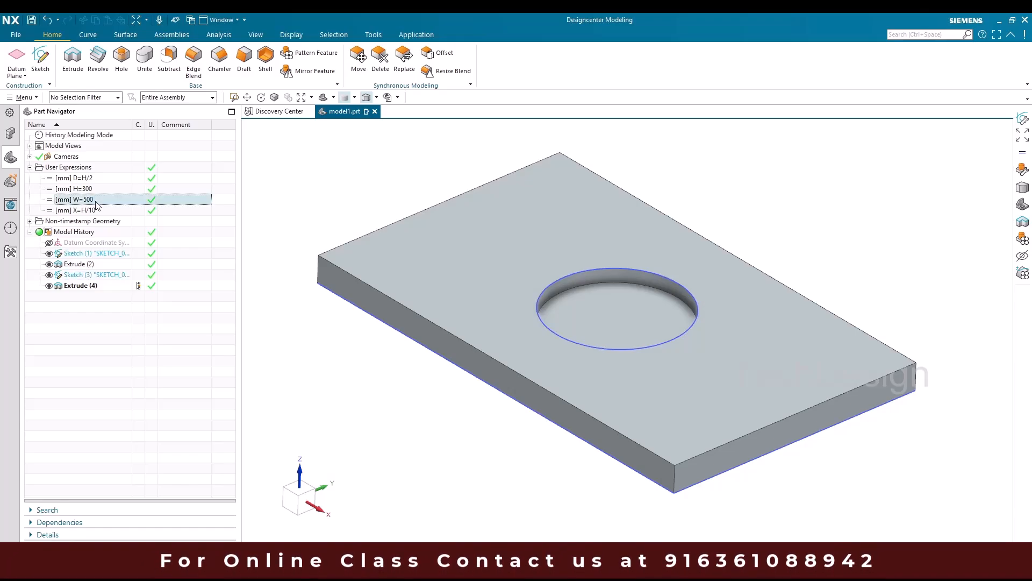
pyautogui.click(98, 200)
pyautogui.write('1000')
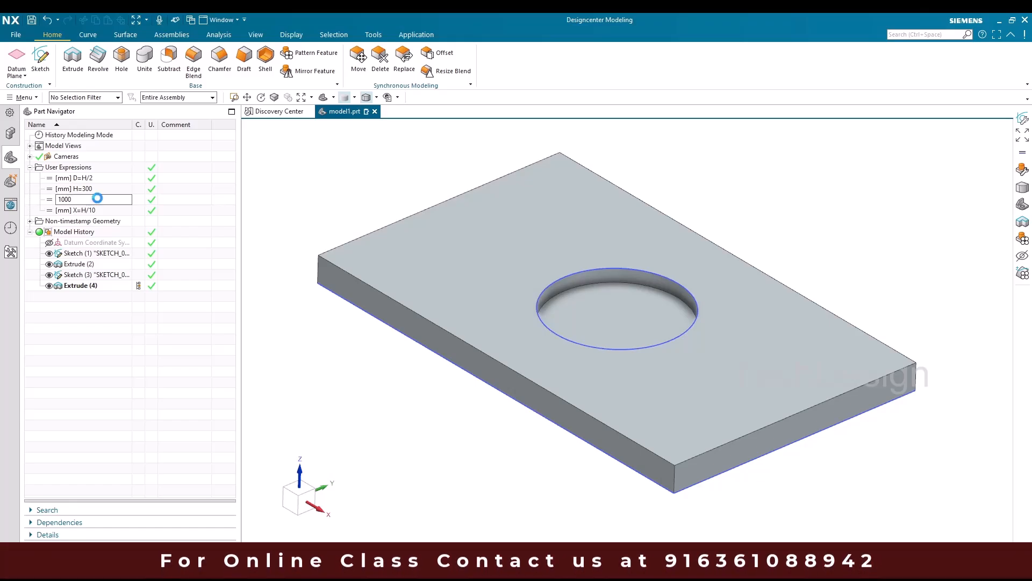
pyautogui.scroll(-3, 311, 230)
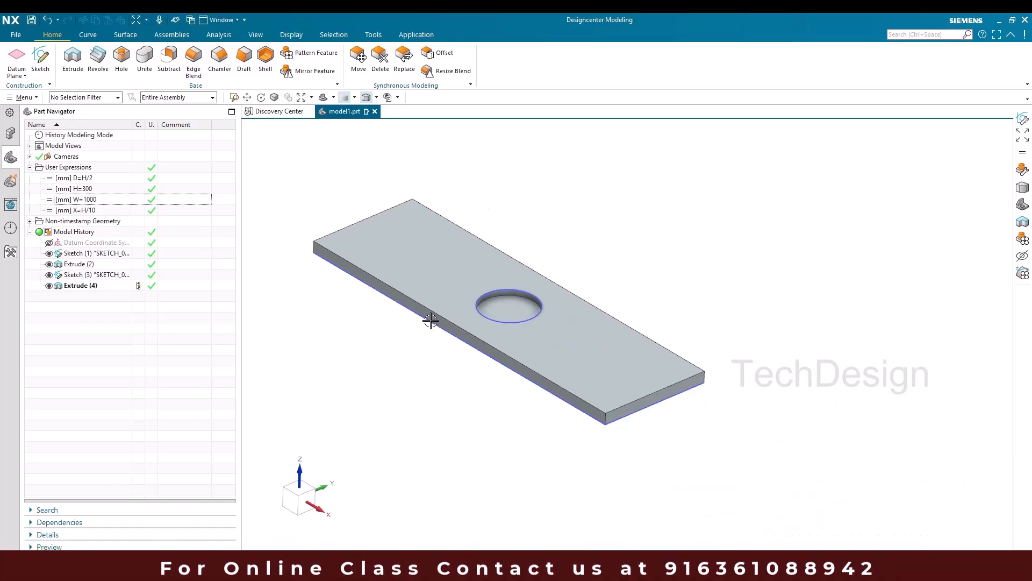
pyautogui.scroll(2, 444, 323)
pyautogui.scroll(-2, 524, 299)
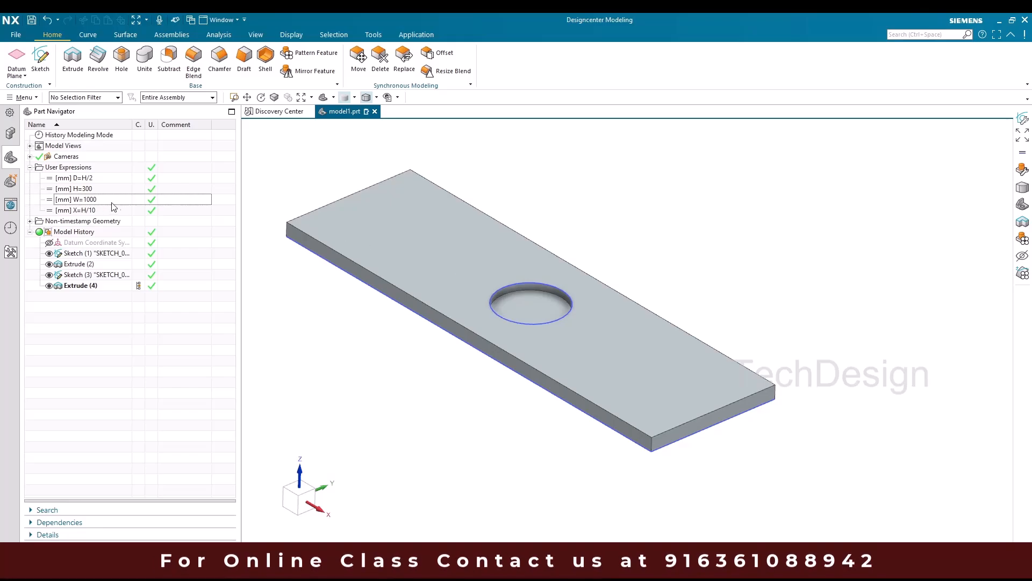
# - Set the user expression H to 500 and hide the circle's sketch
pyautogui.doubleClick(86, 189)
pyautogui.write('500')
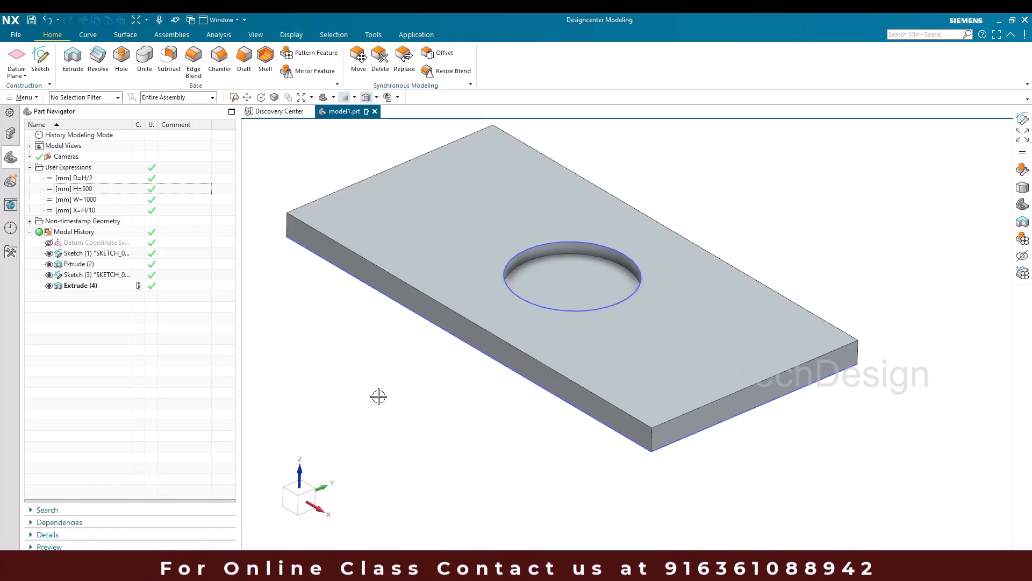
pyautogui.click(620, 249)
pyautogui.hotkey('ctrl', 'b')
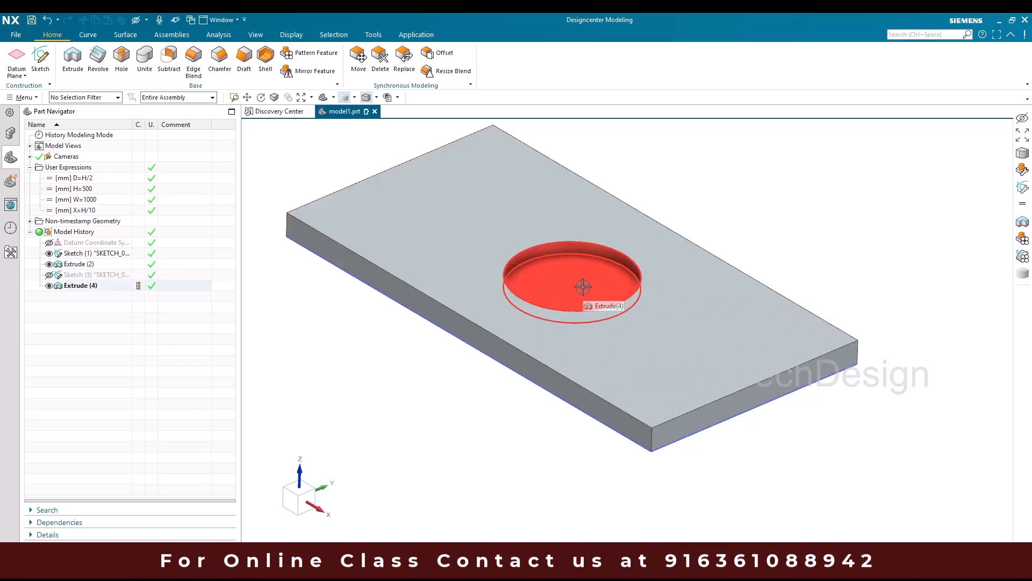
# - Set the user expressions W and H both to 5000
pyautogui.doubleClick(92, 203)
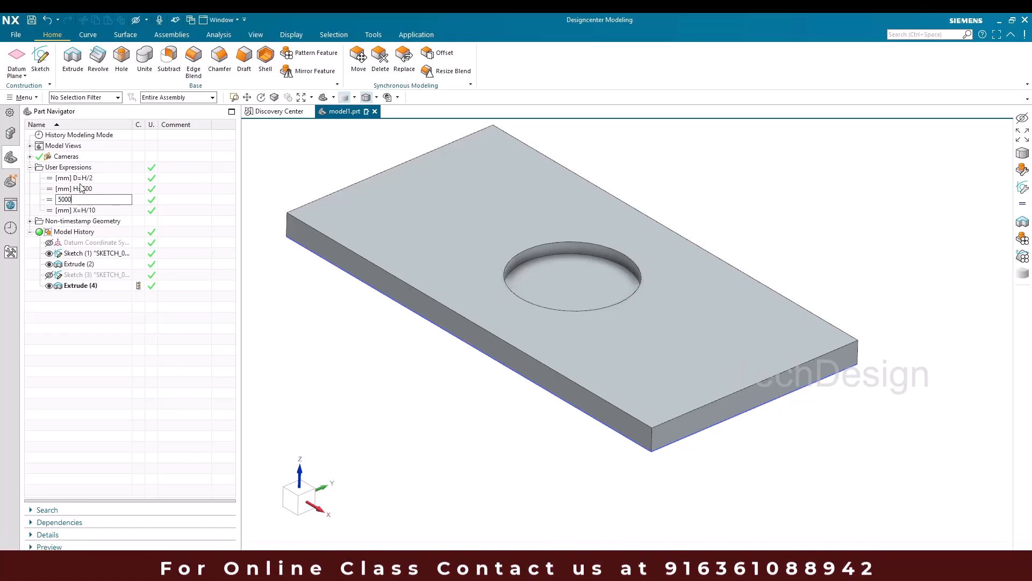
pyautogui.doubleClick(80, 188)
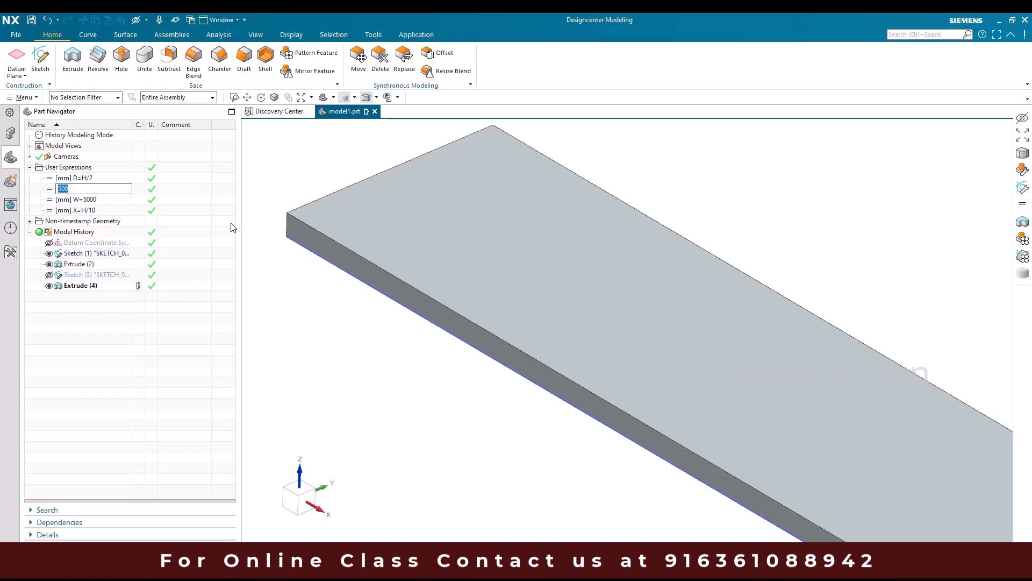
pyautogui.write('5000')
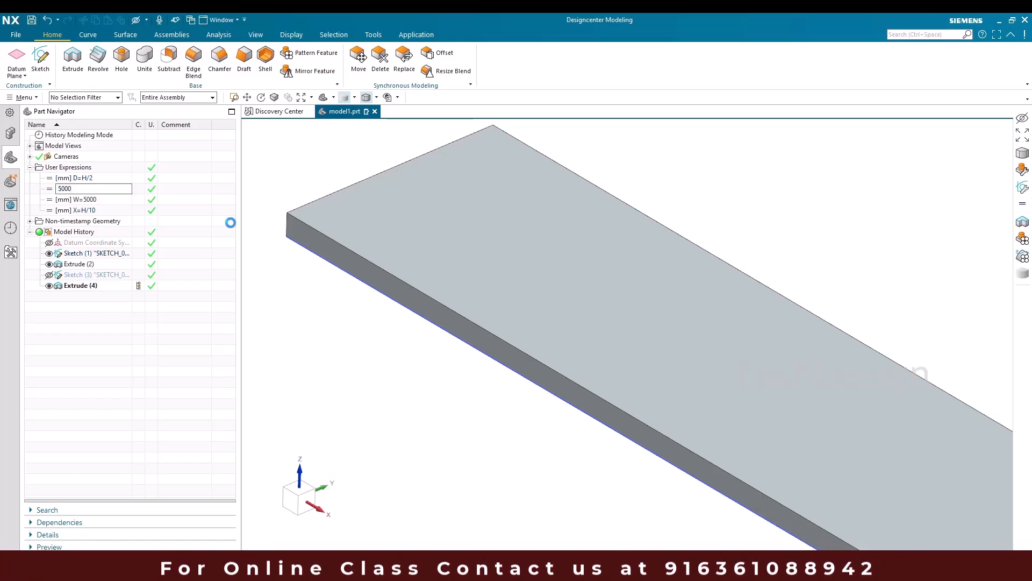
pyautogui.press('Return')
pyautogui.scroll(-5, 396, 300)
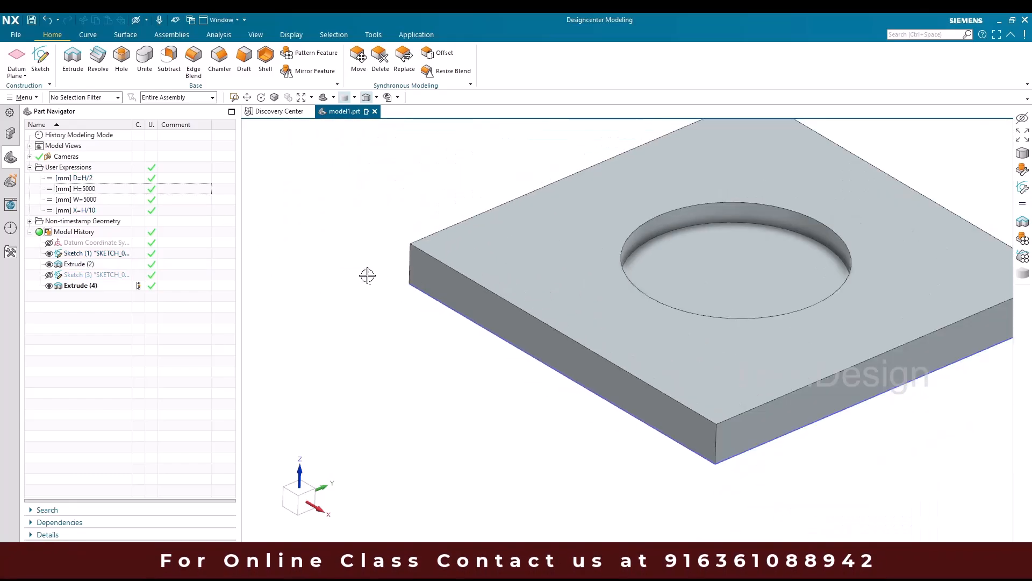
pyautogui.scroll(-3, 538, 312)
pyautogui.scroll(2, 502, 315)
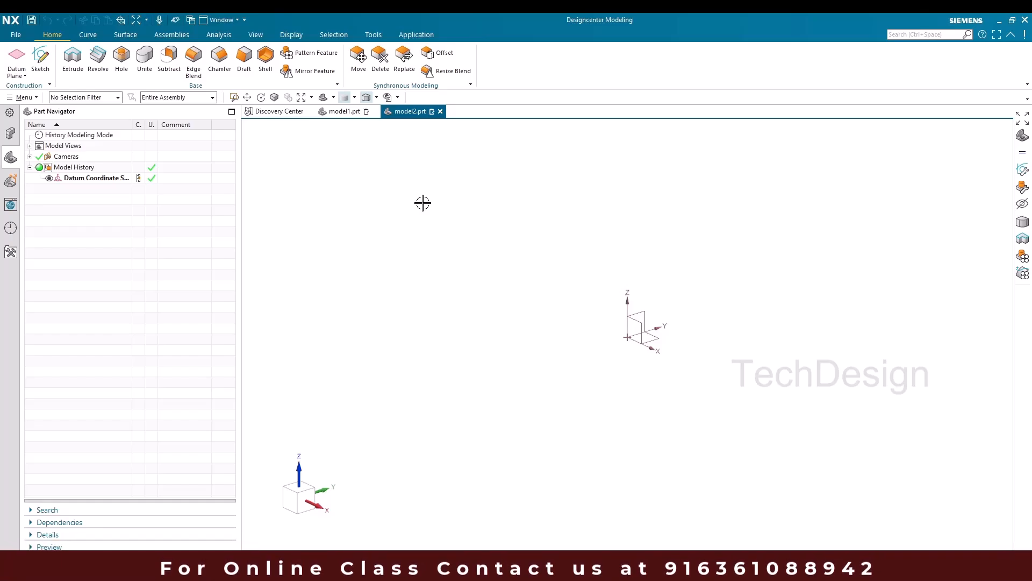
# - Create a new sketch on the Top plane of the empty model2 part
pyautogui.click(40, 55)
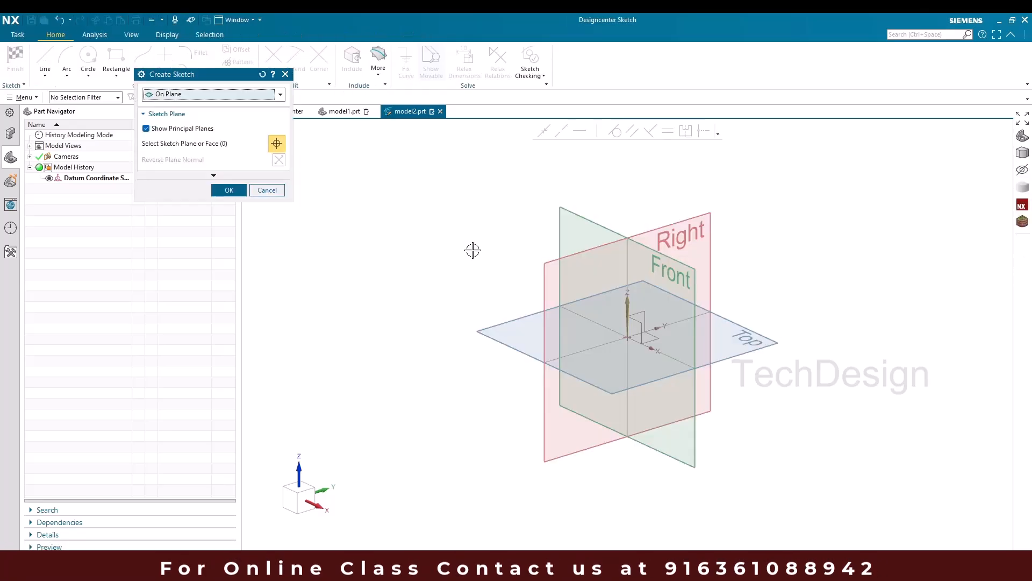
pyautogui.click(758, 342)
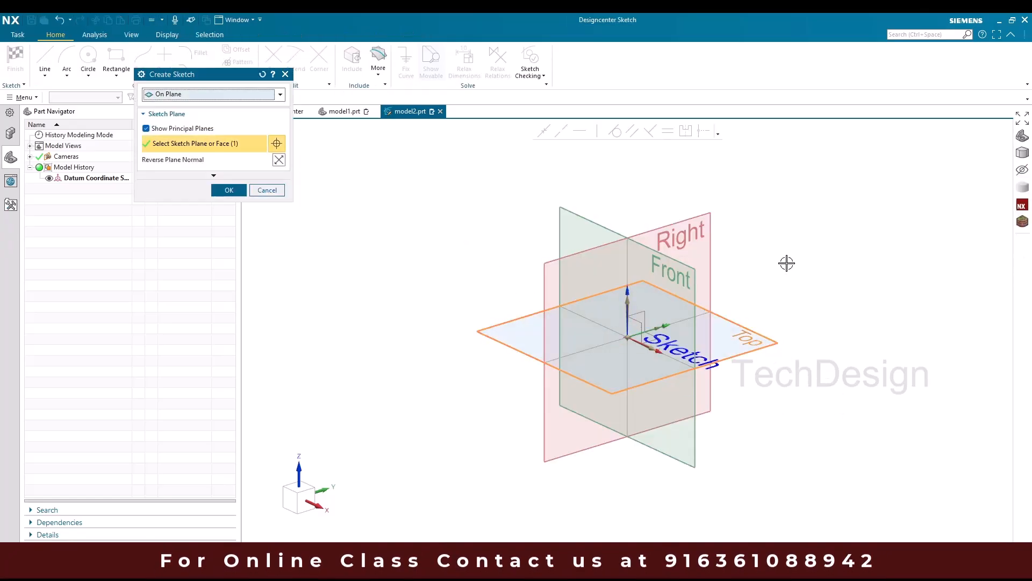
pyautogui.middleClick(785, 263)
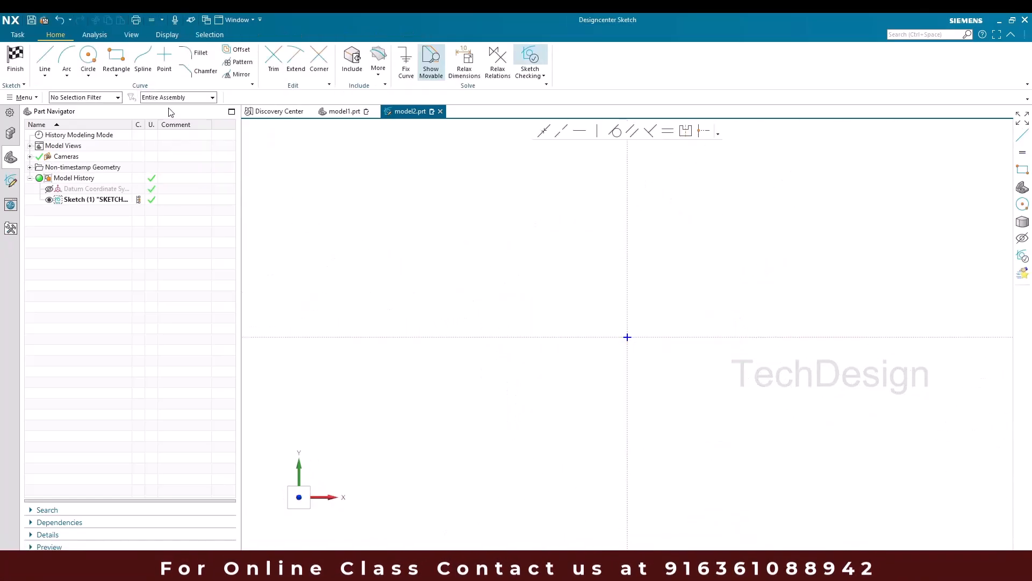
# - Sketch a rectangle about 123 mm wide and 67 mm high with one corner on the sketch origin
pyautogui.click(123, 72)
pyautogui.click(130, 89)
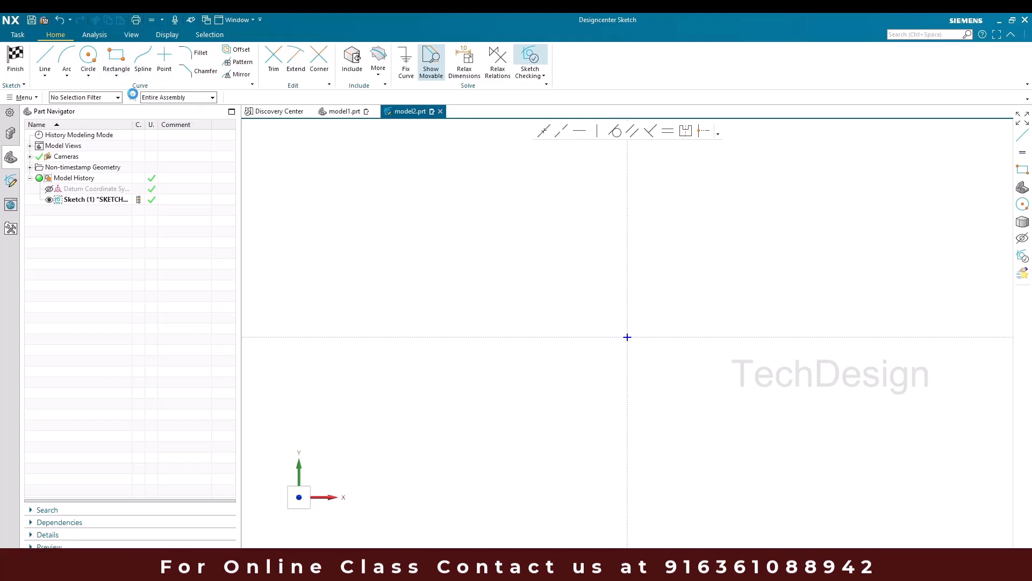
pyautogui.click(628, 337)
pyautogui.click(871, 203)
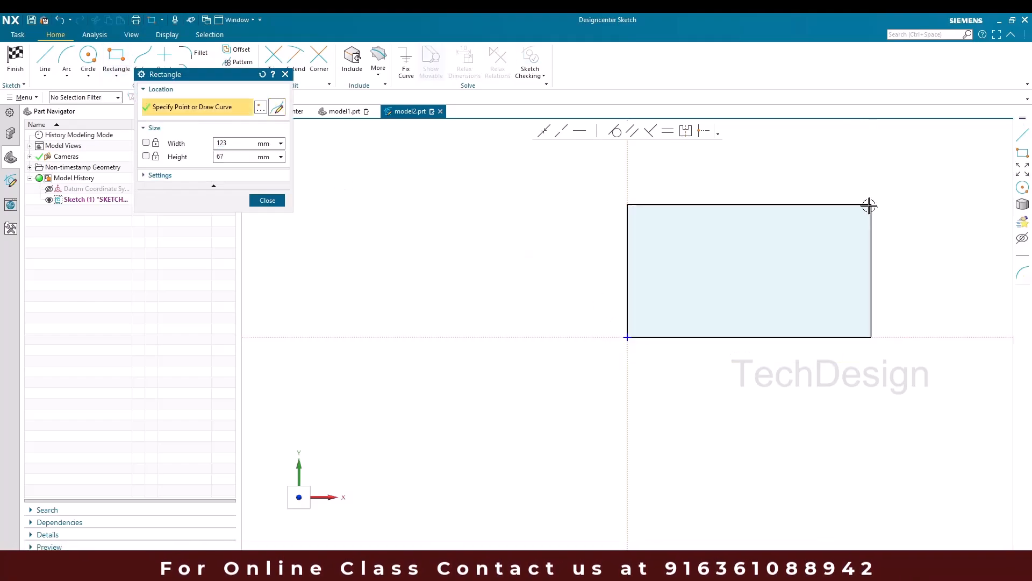
pyautogui.middleClick(702, 256)
pyautogui.scroll(-3, 500, 274)
pyautogui.scroll(3, 591, 238)
pyautogui.click(604, 236)
pyautogui.press('Escape')
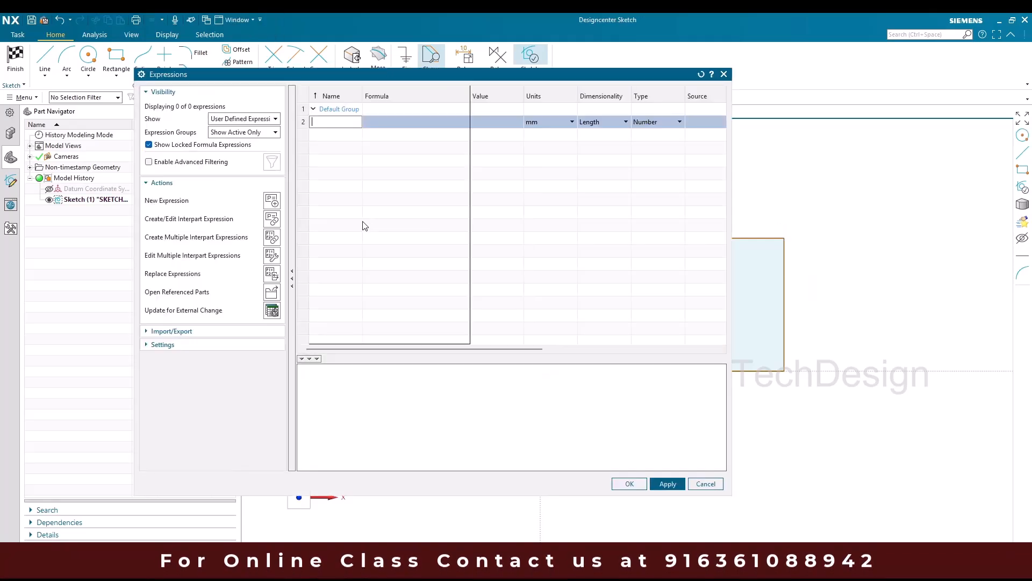
# - Add a user-defined length expression W with the value 200 mm
pyautogui.write('W')
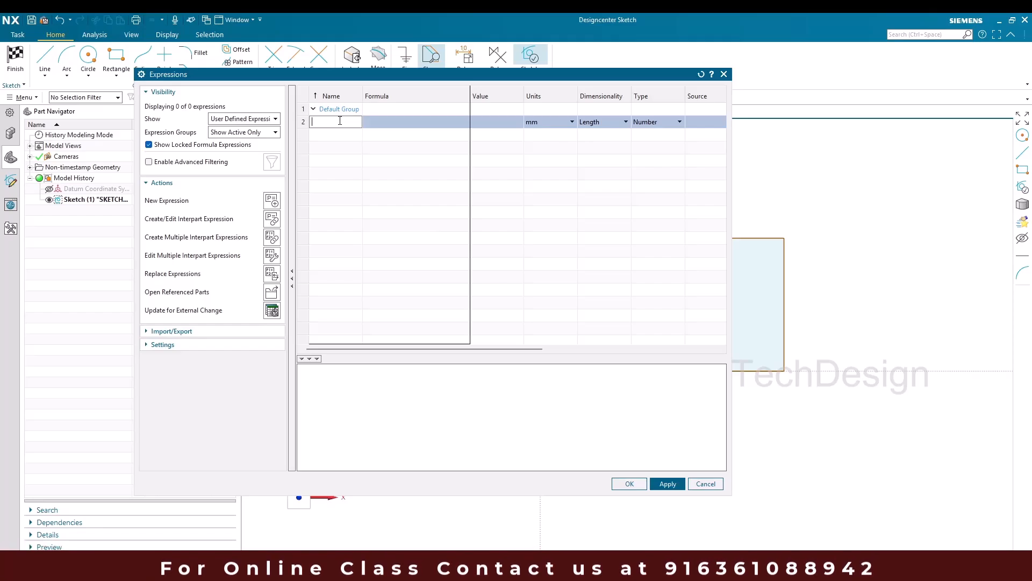
pyautogui.click(380, 122)
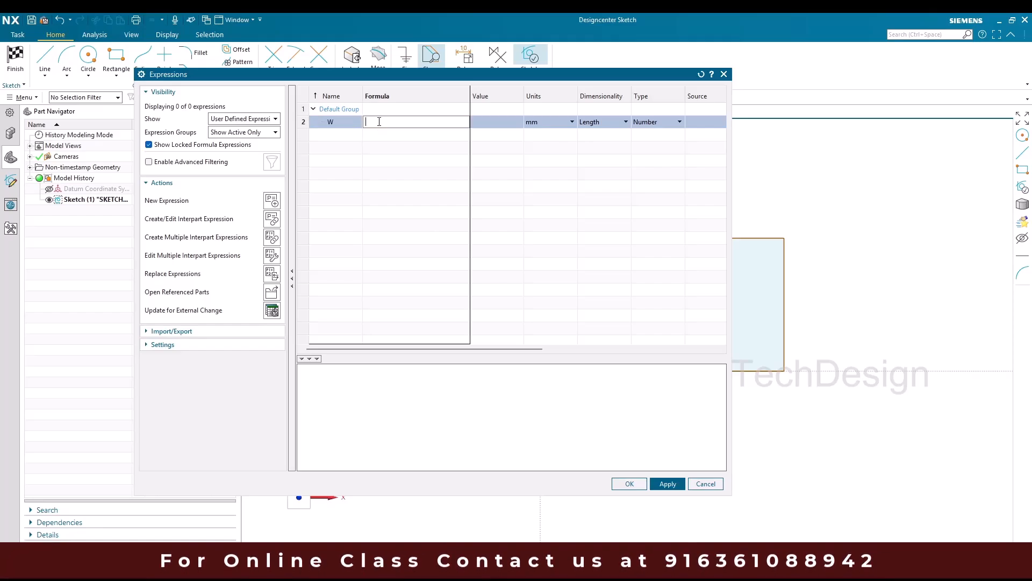
pyautogui.write('100')
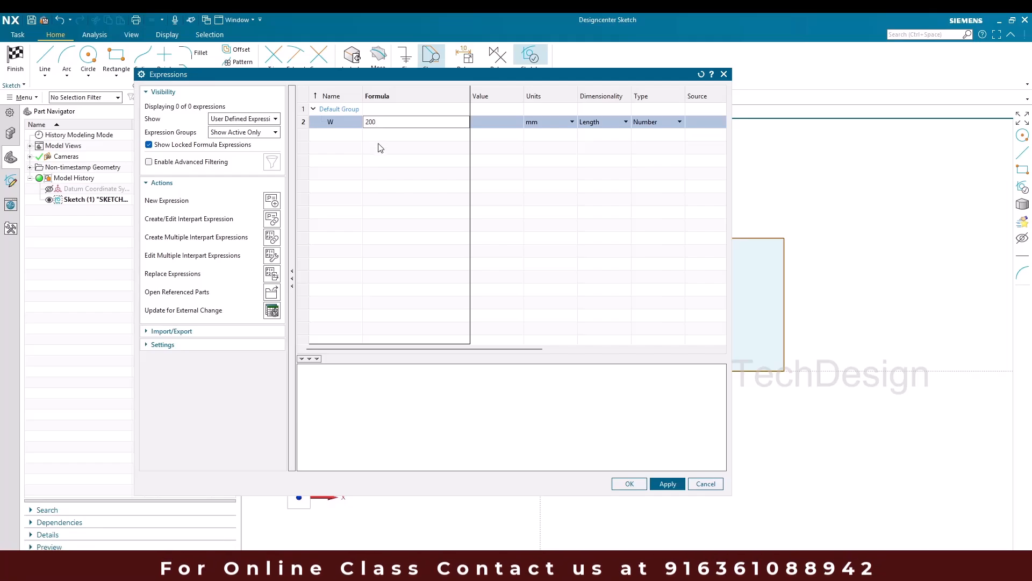
pyautogui.middleClick(348, 136)
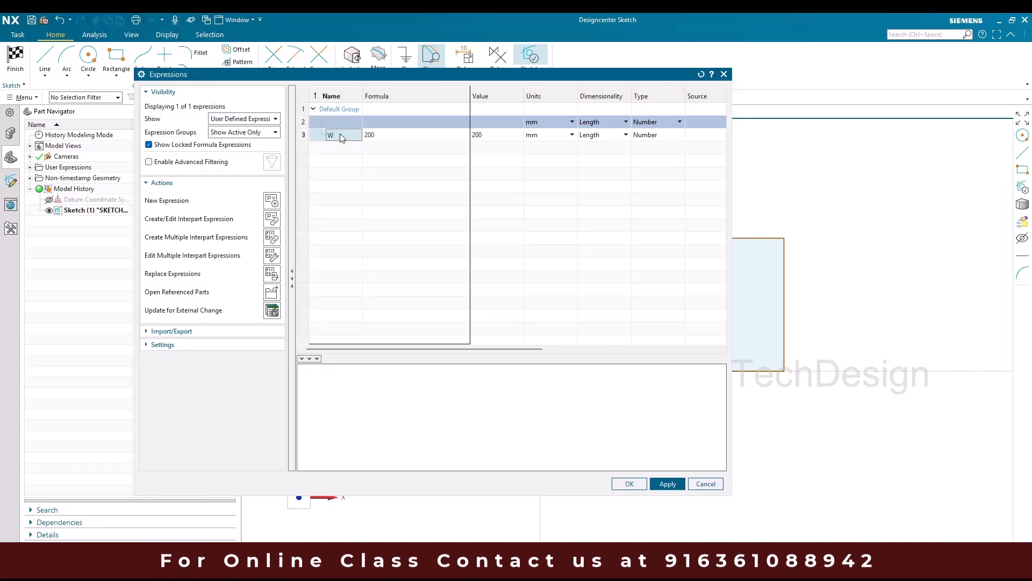
# - Add a user-defined length expression H with the value 100 mm and accept the expressions
pyautogui.rightClick(343, 122)
pyautogui.click(357, 137)
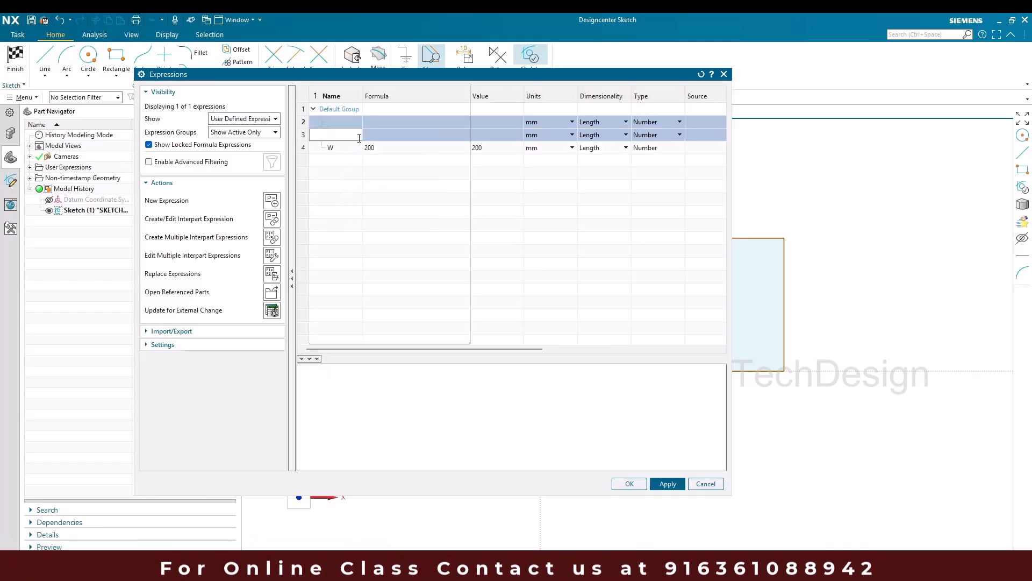
pyautogui.click(379, 137)
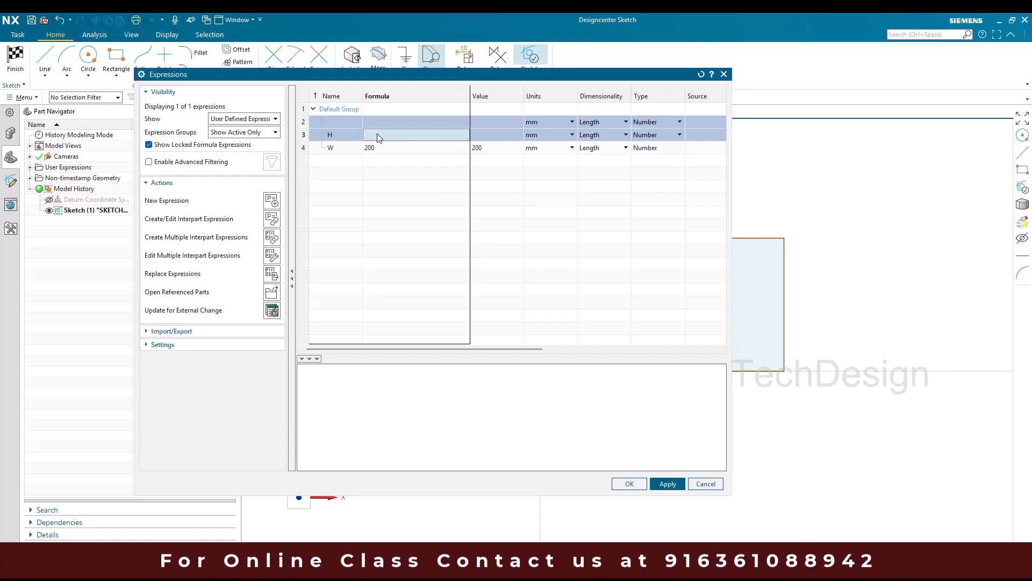
pyautogui.click(377, 135)
pyautogui.write('100')
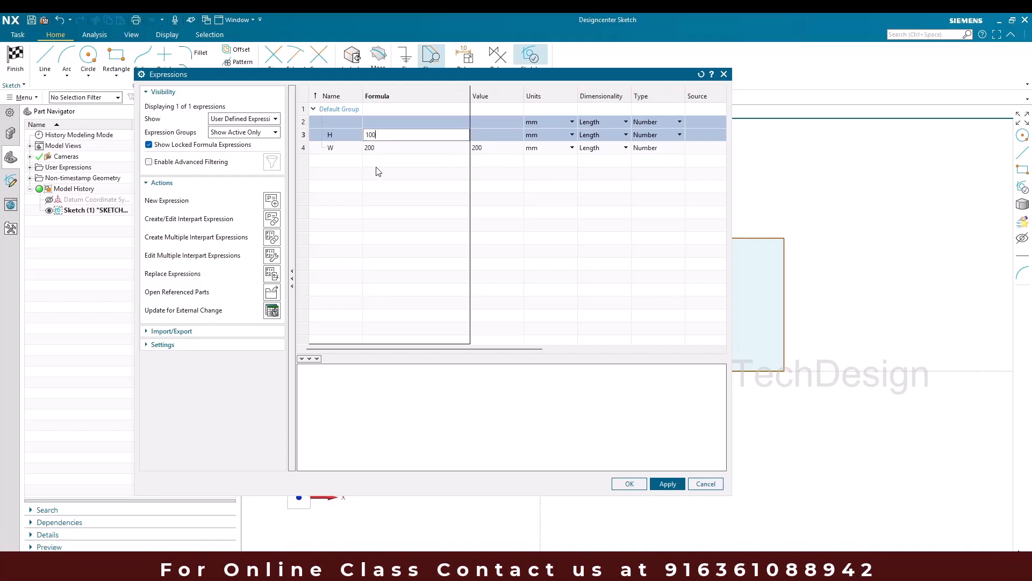
pyautogui.press('Return')
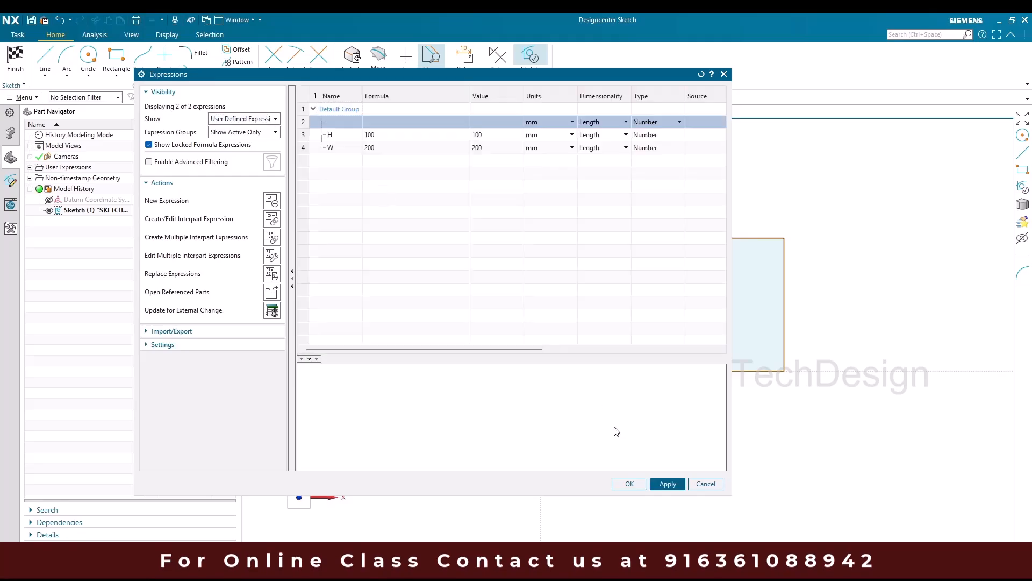
pyautogui.click(629, 484)
# - Set the rectangle's width dimension to the expression W and scale the entire sketch to match
pyautogui.click(662, 237)
pyautogui.click(662, 221)
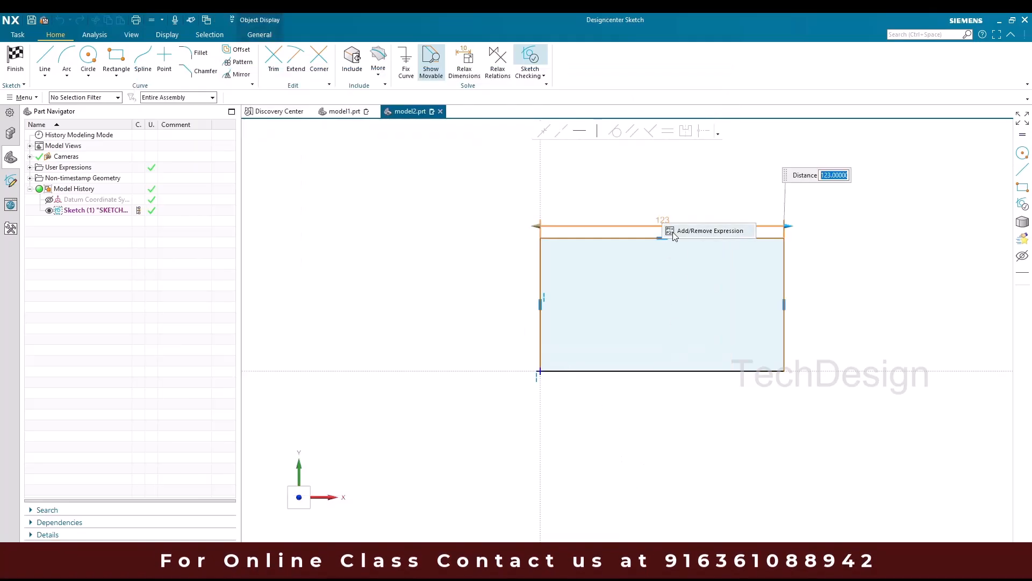
pyautogui.write('=W')
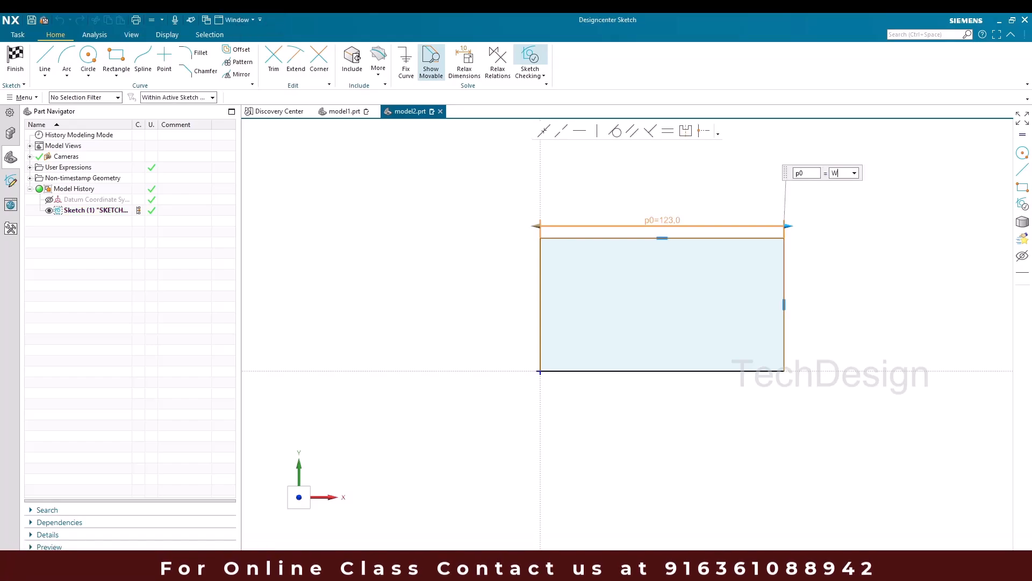
pyautogui.press('Return')
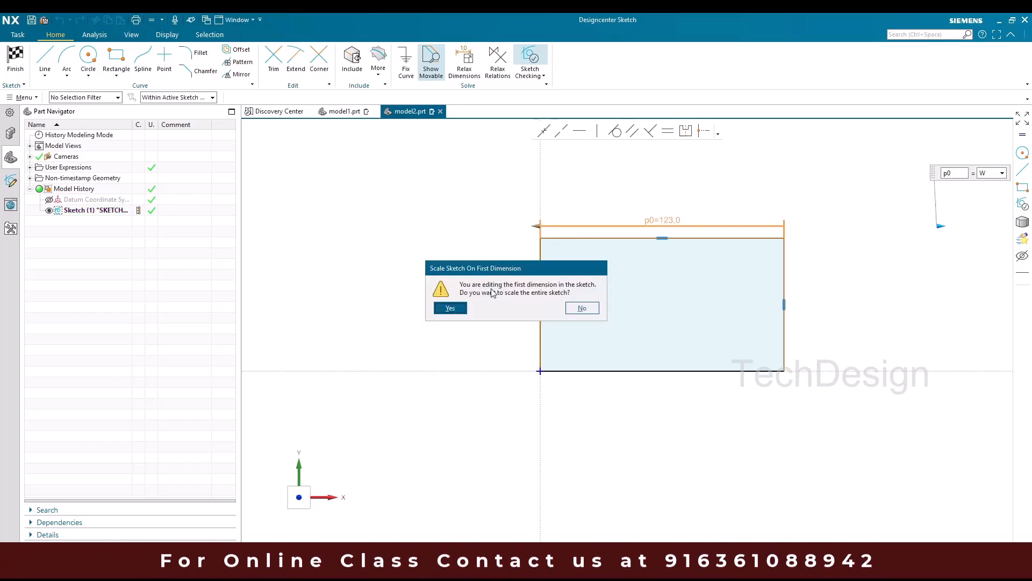
pyautogui.click(465, 308)
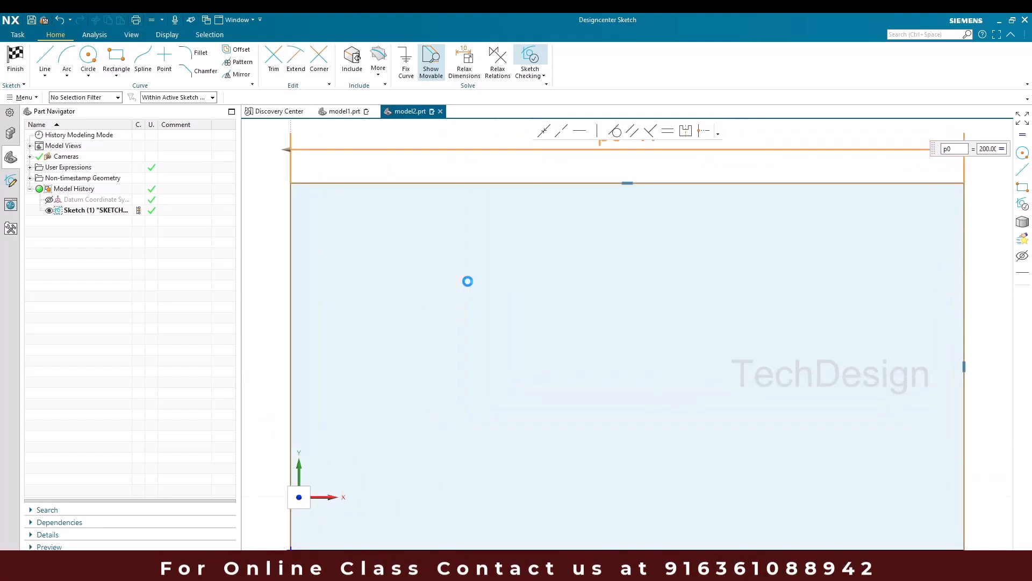
# - Dimension the rectangle's vertical side and set its height to the expression H
pyautogui.click(746, 294)
pyautogui.click(724, 281)
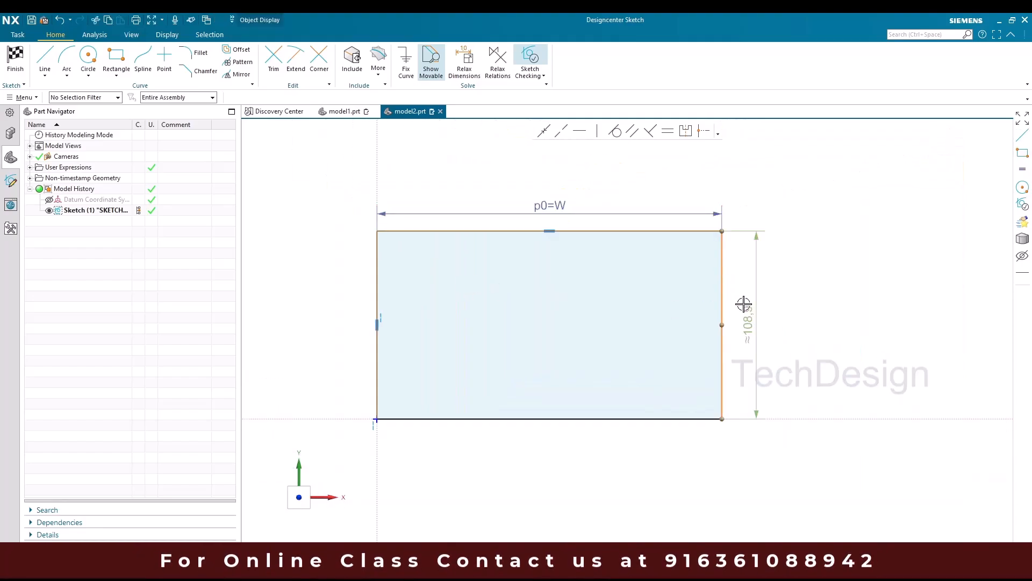
pyautogui.click(758, 327)
pyautogui.click(759, 326)
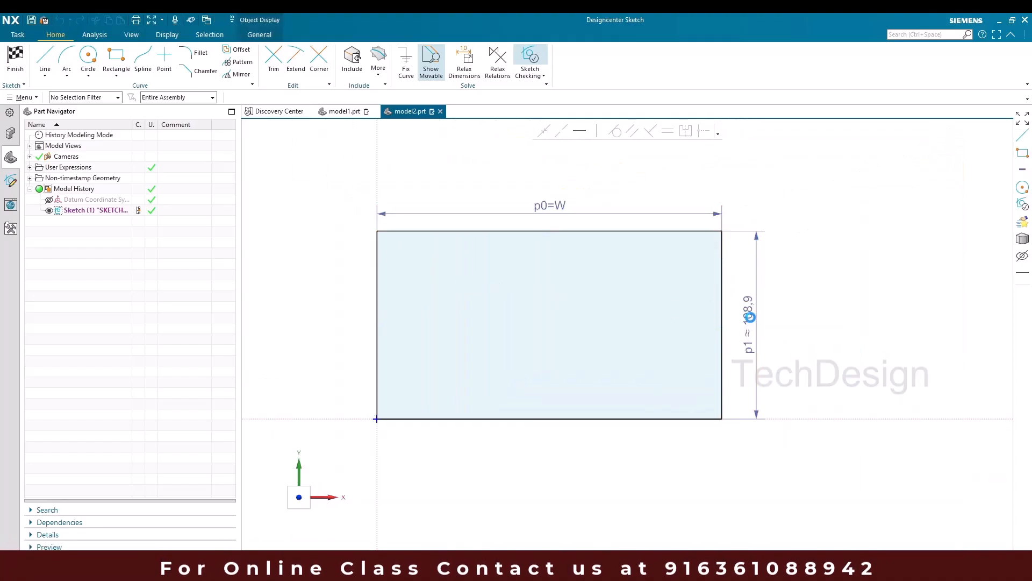
pyautogui.write('H')
pyautogui.press('Return')
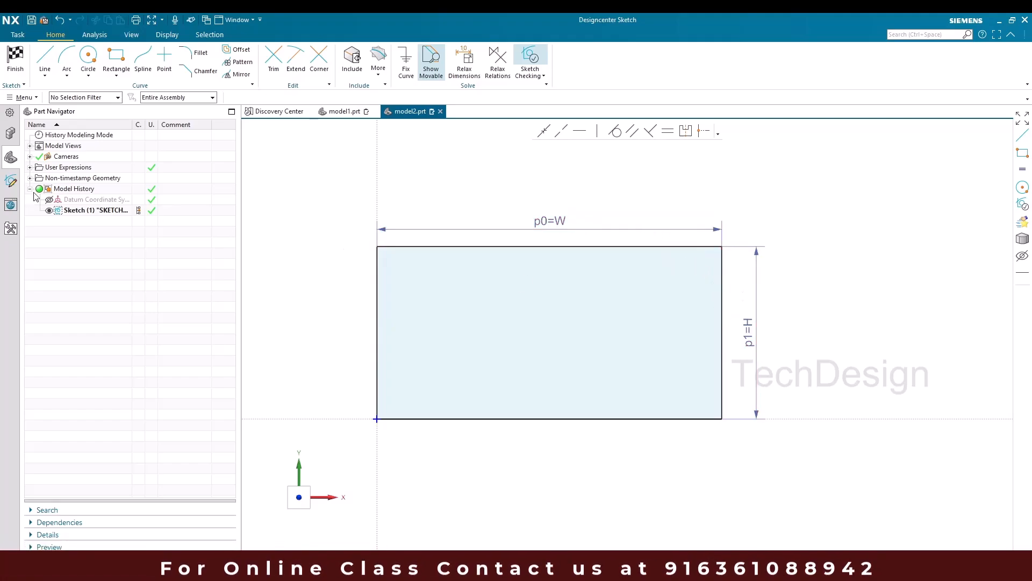
# - List the user expressions in the part tree and finish the rectangle sketch
pyautogui.click(30, 167)
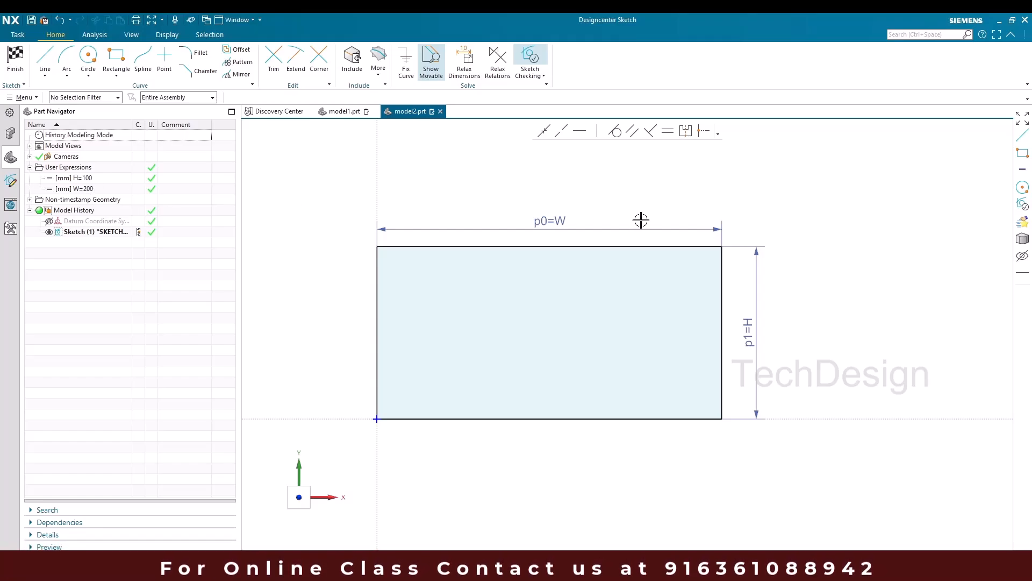
pyautogui.scroll(-2, 718, 299)
pyautogui.scroll(2, 550, 364)
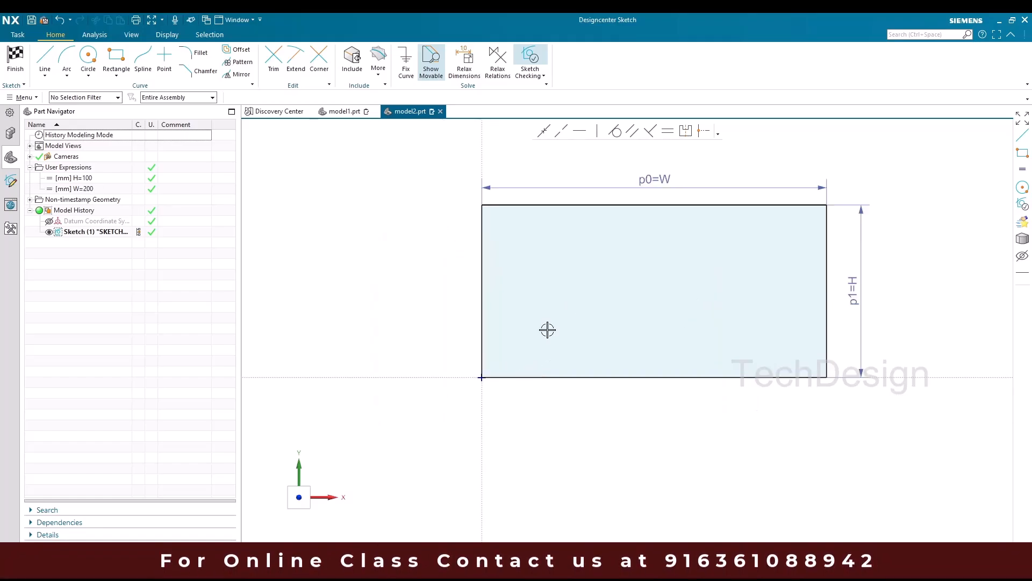
pyautogui.click(27, 62)
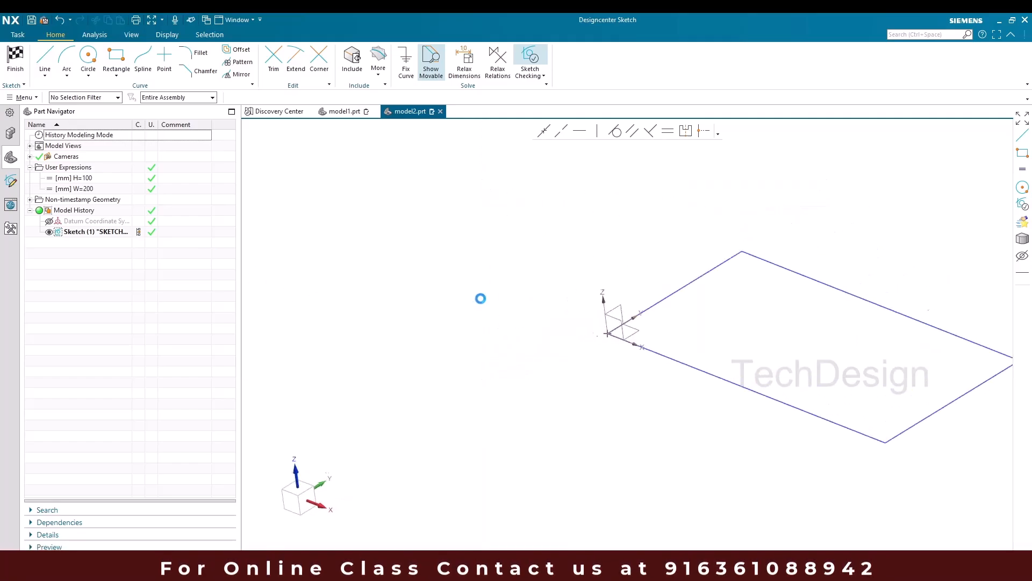
pyautogui.press('Escape')
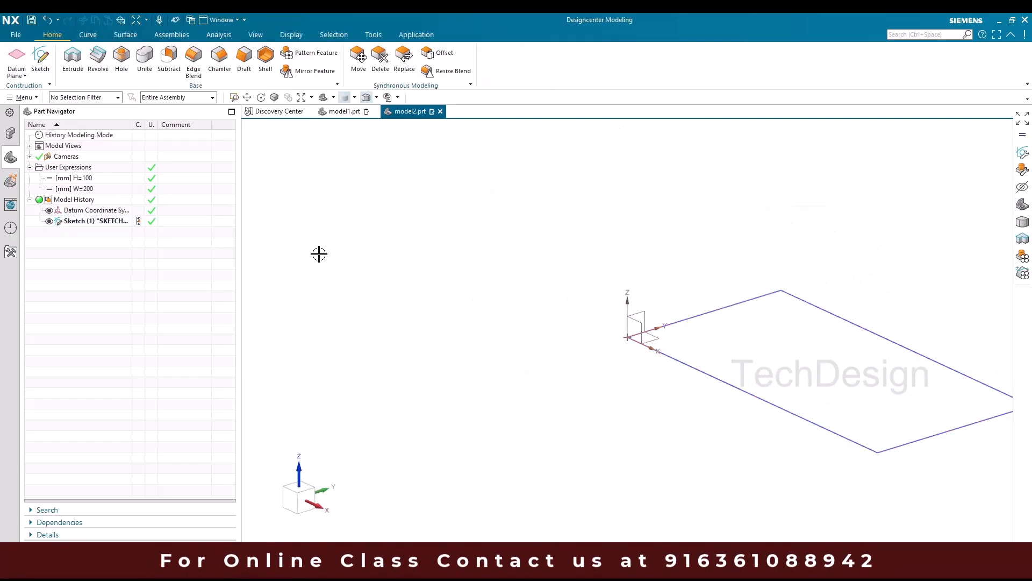
# - Hide the datum coordinate system and extrude the rectangle sketch 10 mm into a plate
pyautogui.click(49, 210)
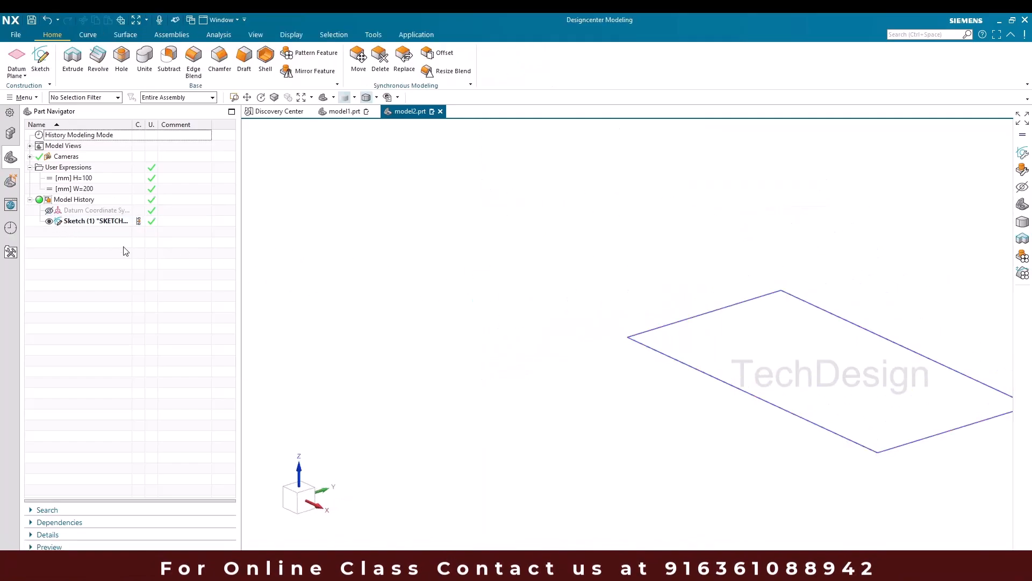
pyautogui.click(78, 64)
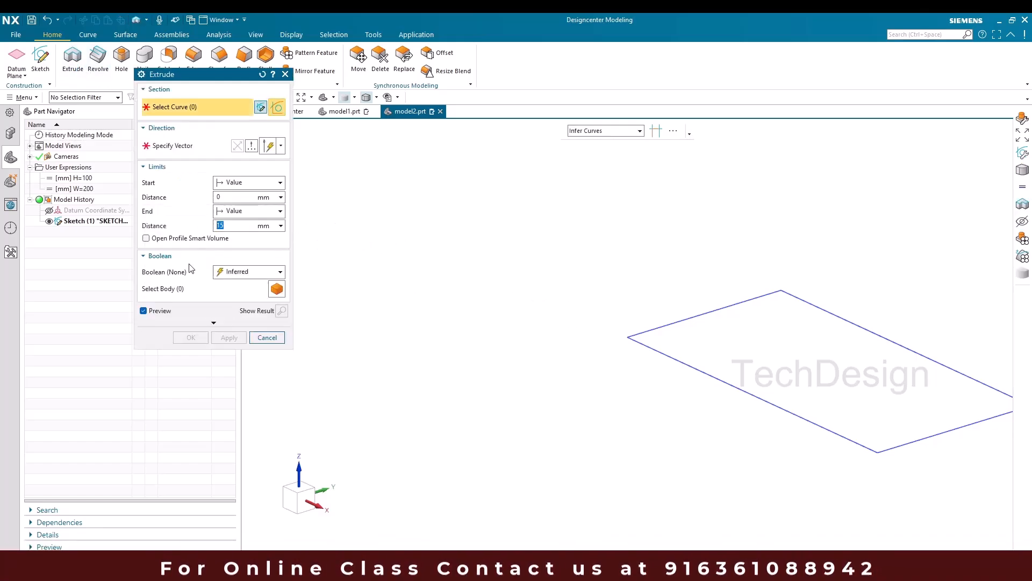
pyautogui.click(106, 223)
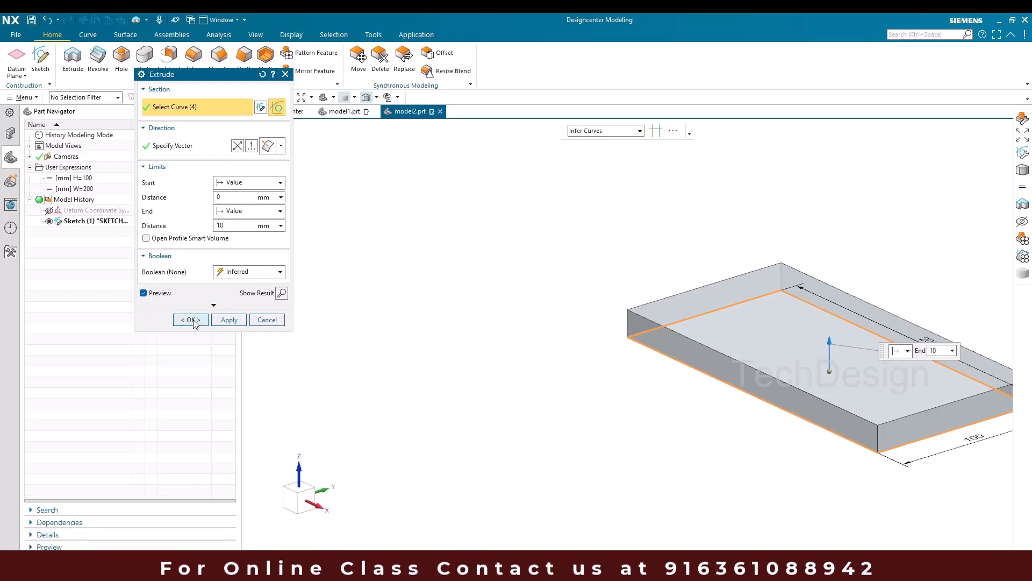
pyautogui.click(190, 319)
pyautogui.press('Home')
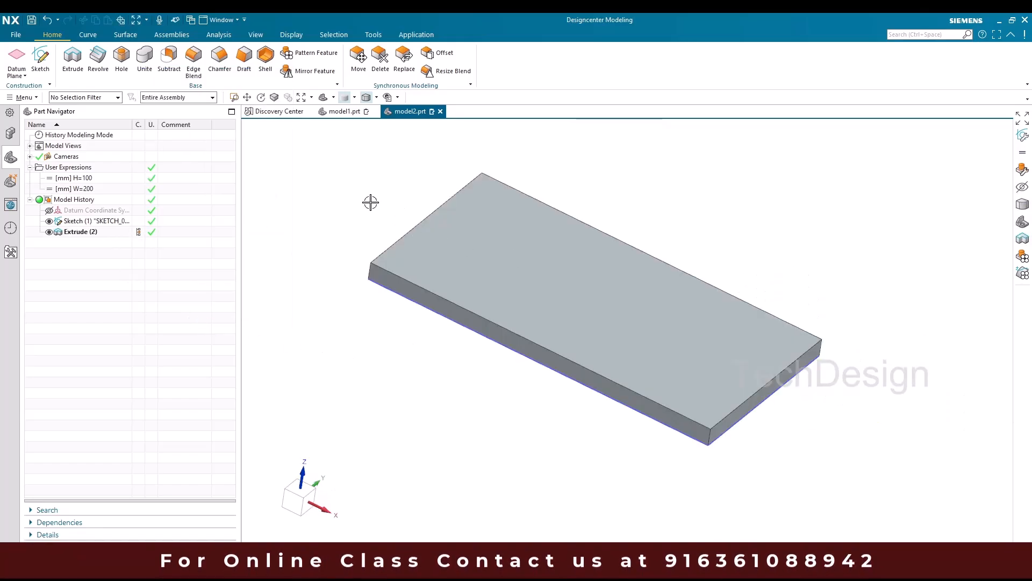
# - Create a new sketch on the upper face of the plate
pyautogui.click(43, 56)
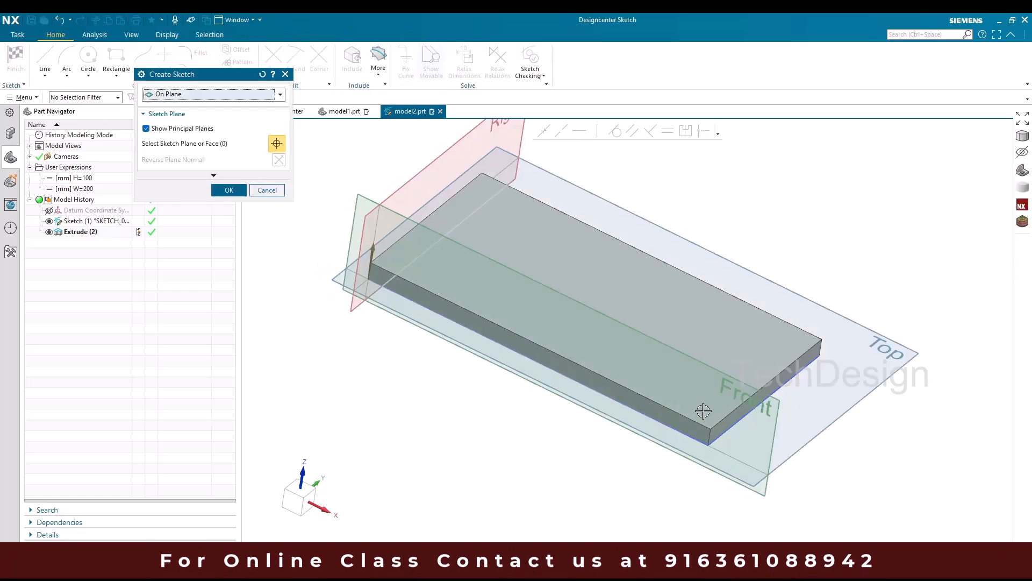
pyautogui.click(565, 345)
pyautogui.middleClick(565, 345)
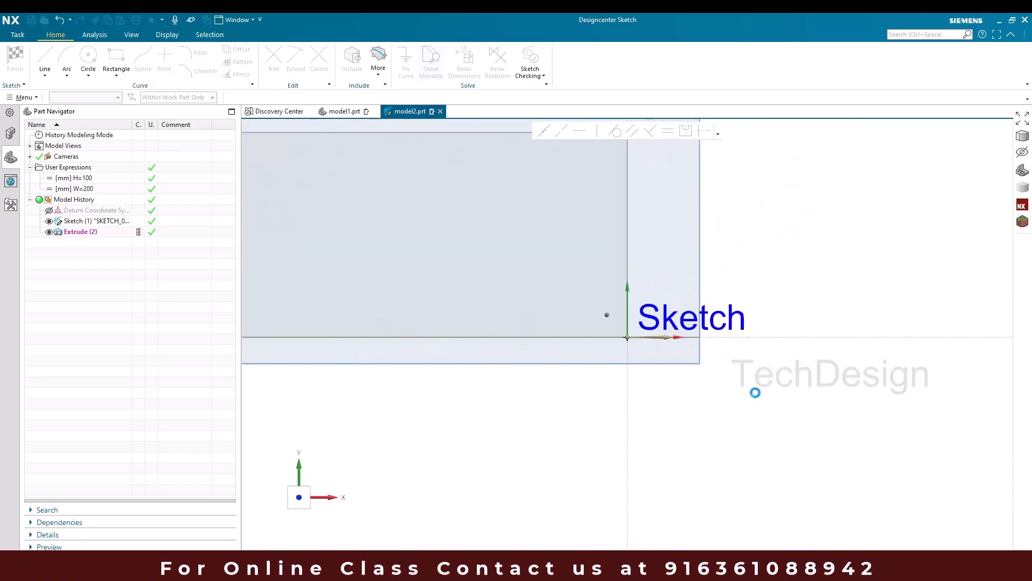
pyautogui.scroll(4, 570, 336)
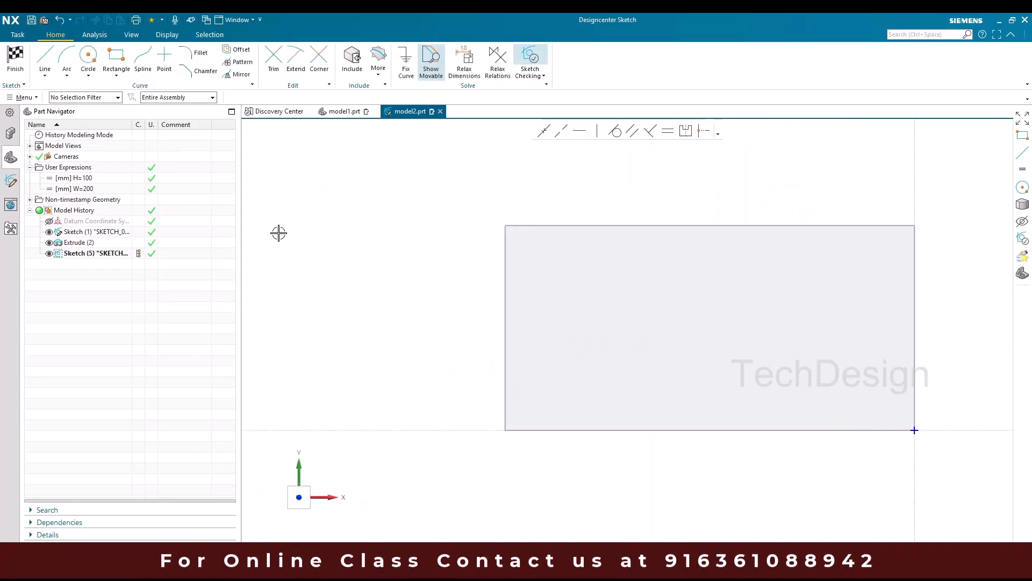
# - Sketch a circle in the left half of the plate face and set its diameter to 30 mm
pyautogui.click(92, 68)
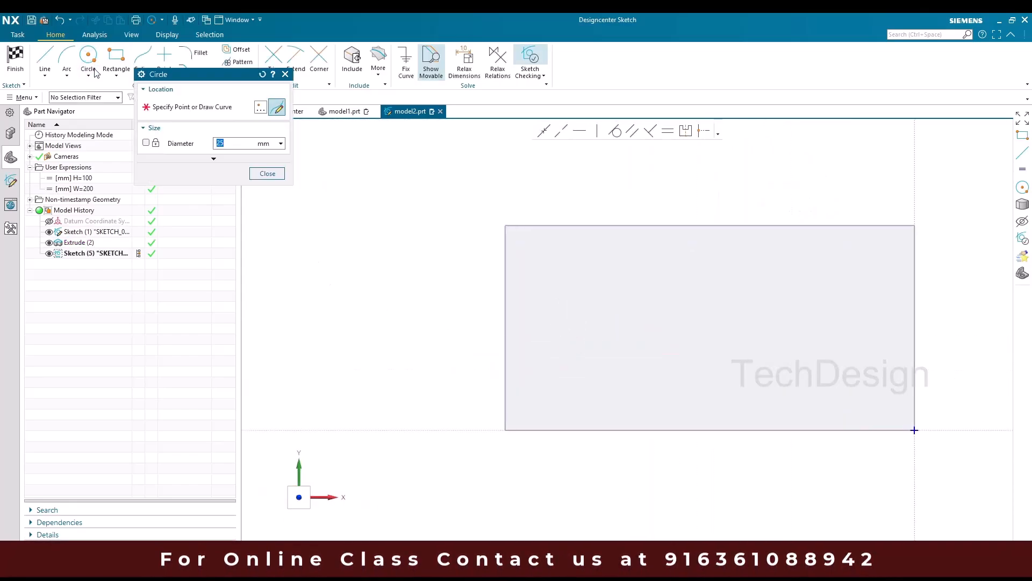
pyautogui.click(571, 324)
pyautogui.click(563, 353)
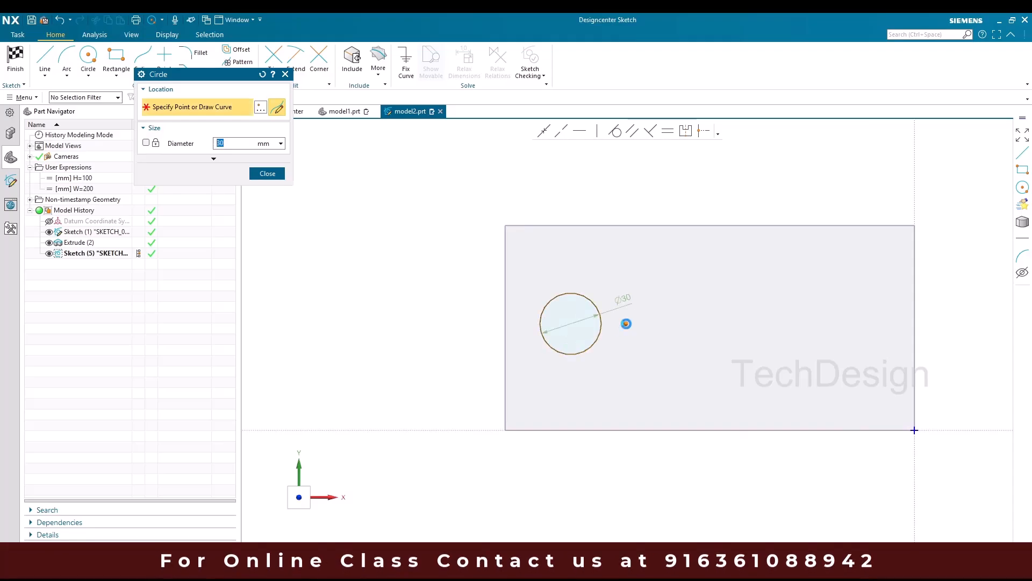
pyautogui.middleClick(627, 318)
pyautogui.click(596, 304)
pyautogui.click(618, 299)
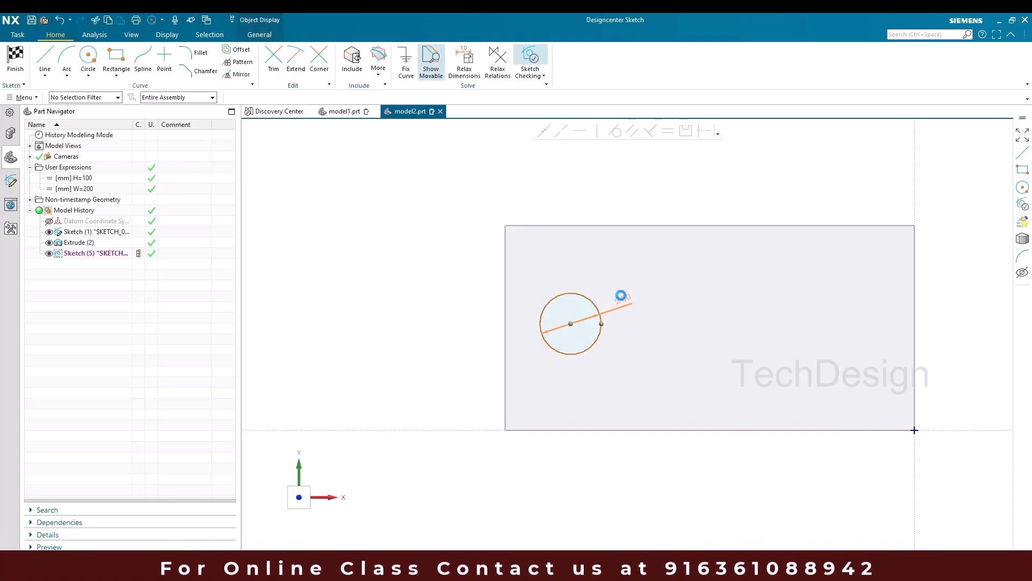
pyautogui.press('Return')
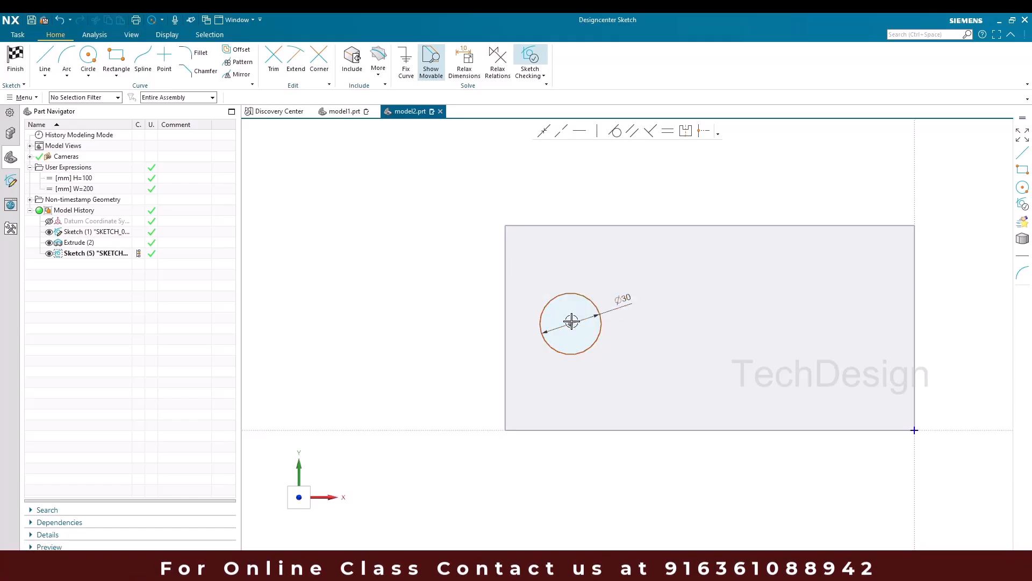
# - Set the horizontal distance from the circle's centre to the plate's left edge to 50 mm
pyautogui.click(538, 323)
pyautogui.write('50')
pyautogui.press('Return')
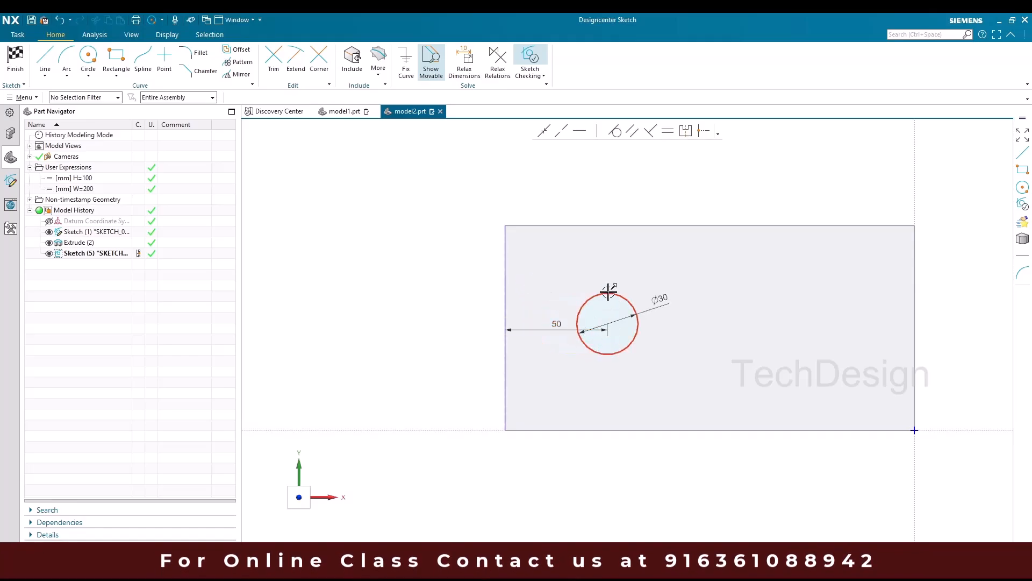
# - Set the circle centre's vertical distance from the plate's lower edge to H/2 and finish the sketch
pyautogui.click(608, 324)
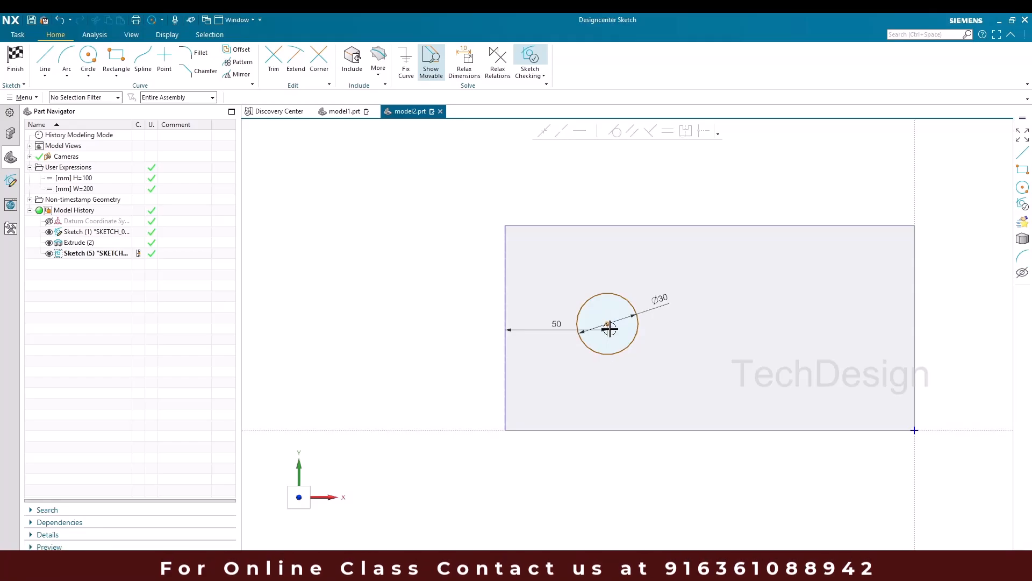
pyautogui.click(612, 379)
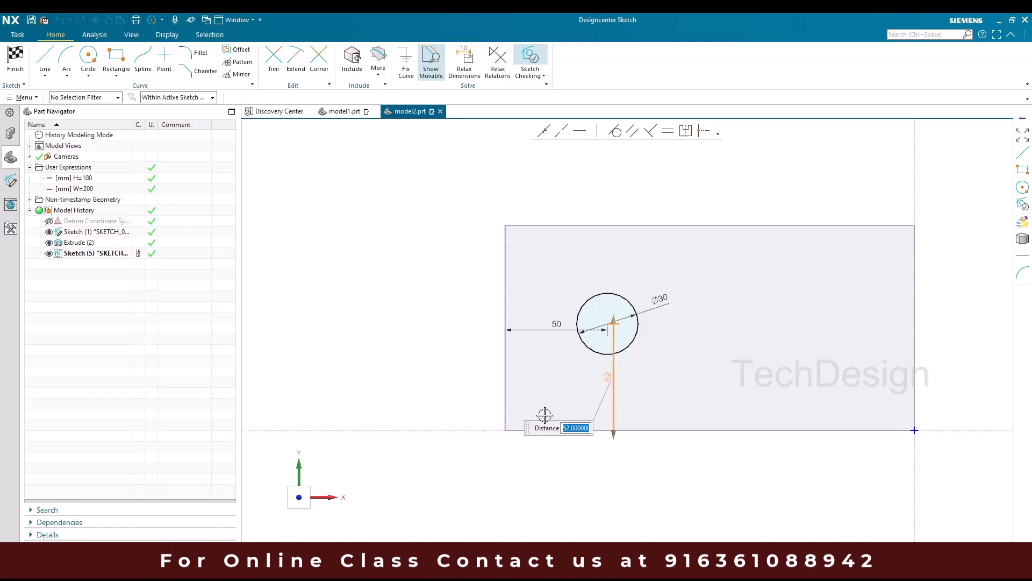
pyautogui.write('H/2')
pyautogui.press('Return')
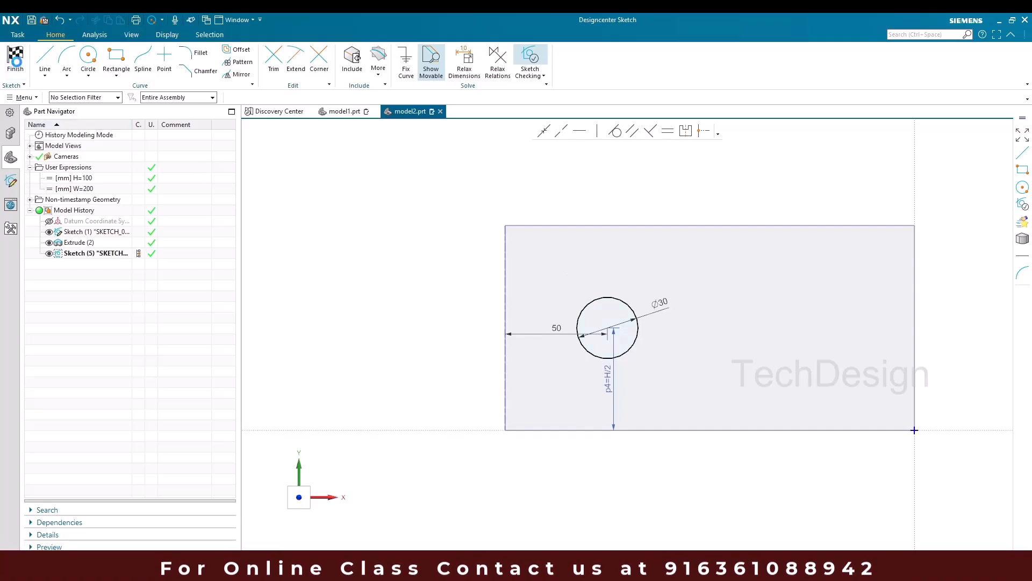
pyautogui.press('Home')
pyautogui.hotkey('ctrl', 'q')
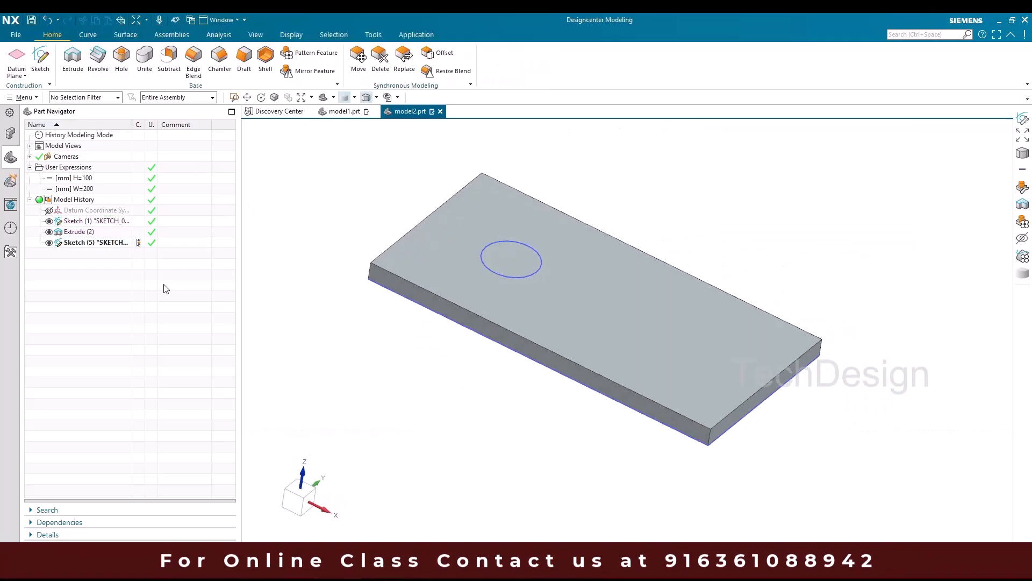
# - Extrude the circle 10 mm down through the plate with the Subtract Boolean to cut a hole
pyautogui.click(73, 66)
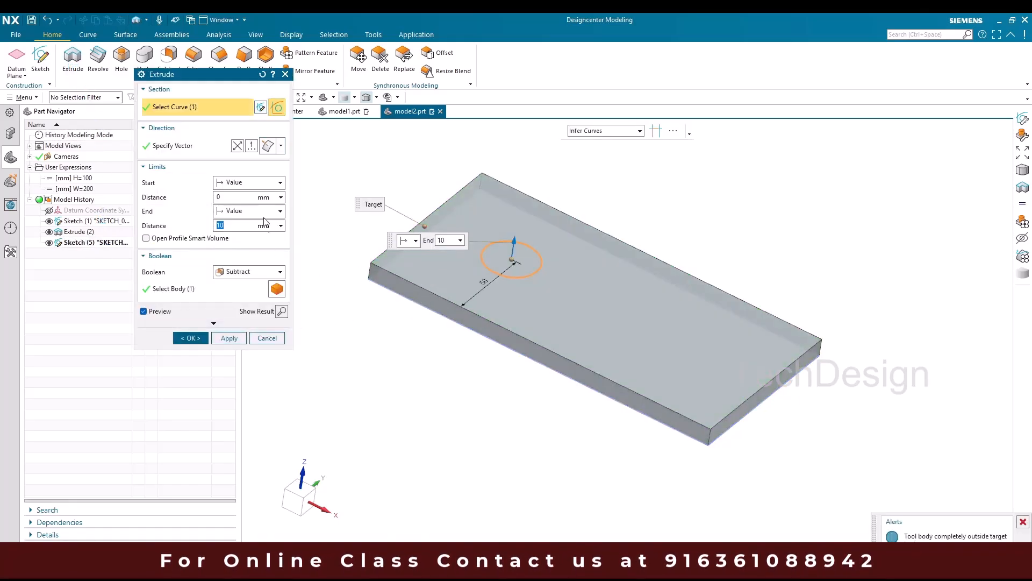
pyautogui.click(251, 146)
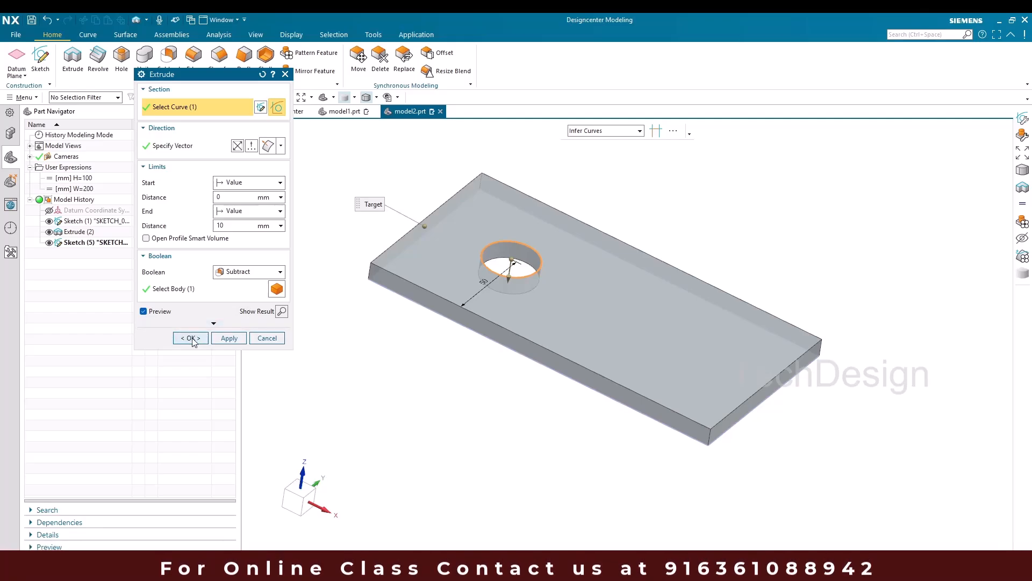
pyautogui.click(191, 338)
pyautogui.scroll(2, 320, 232)
pyautogui.scroll(-5, 503, 239)
pyautogui.scroll(3, 505, 245)
pyautogui.moveTo(662, 226)
pyautogui.mouseDown(button='middle')
pyautogui.moveTo(652, 224)
pyautogui.moveTo(662, 225)
pyautogui.moveTo(653, 185)
pyautogui.mouseUp(button='middle')
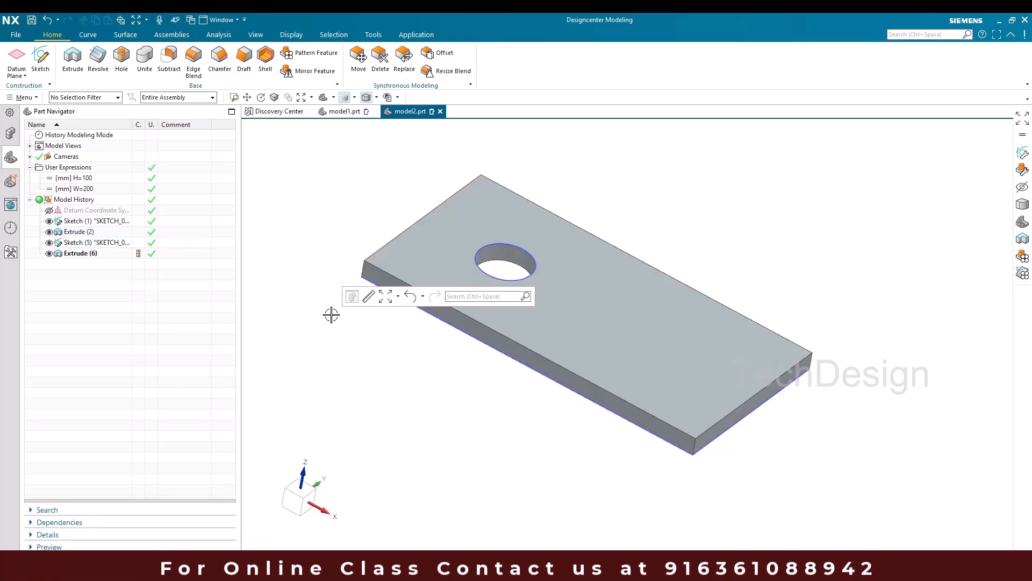
# - Start a linear Pattern Feature of the hole cut with its direction along the plate's length
pyautogui.click(317, 52)
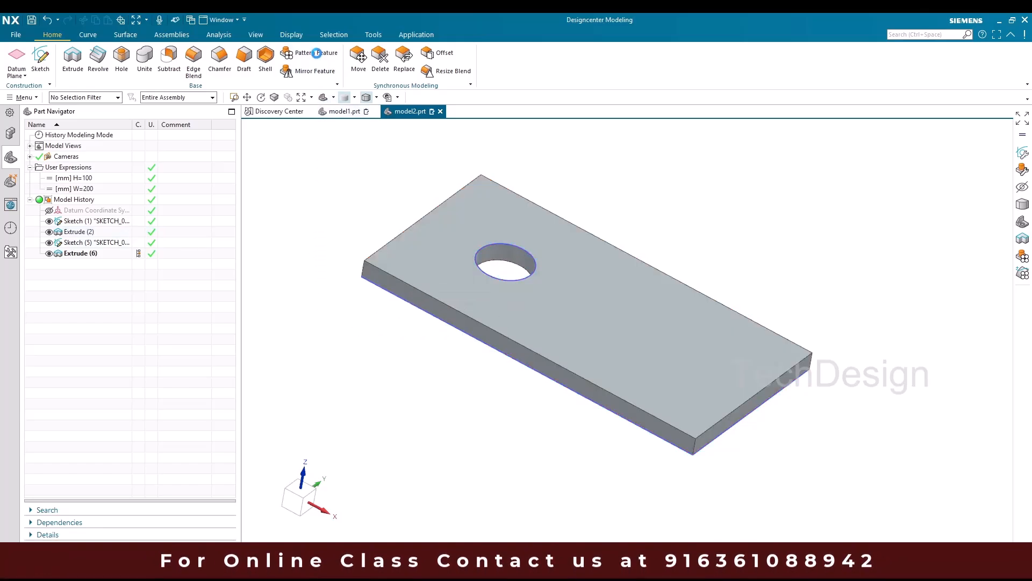
pyautogui.click(81, 253)
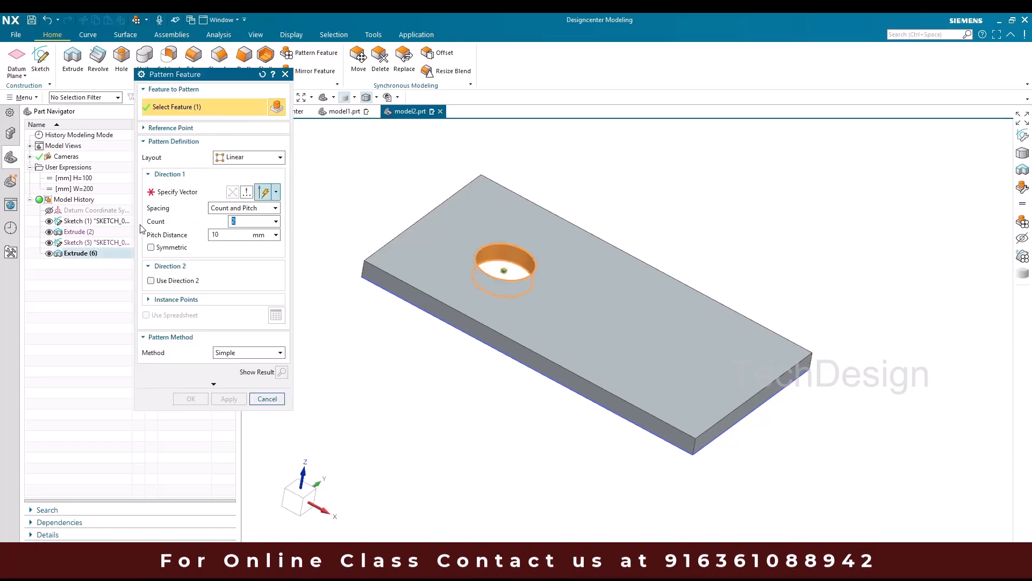
pyautogui.click(168, 194)
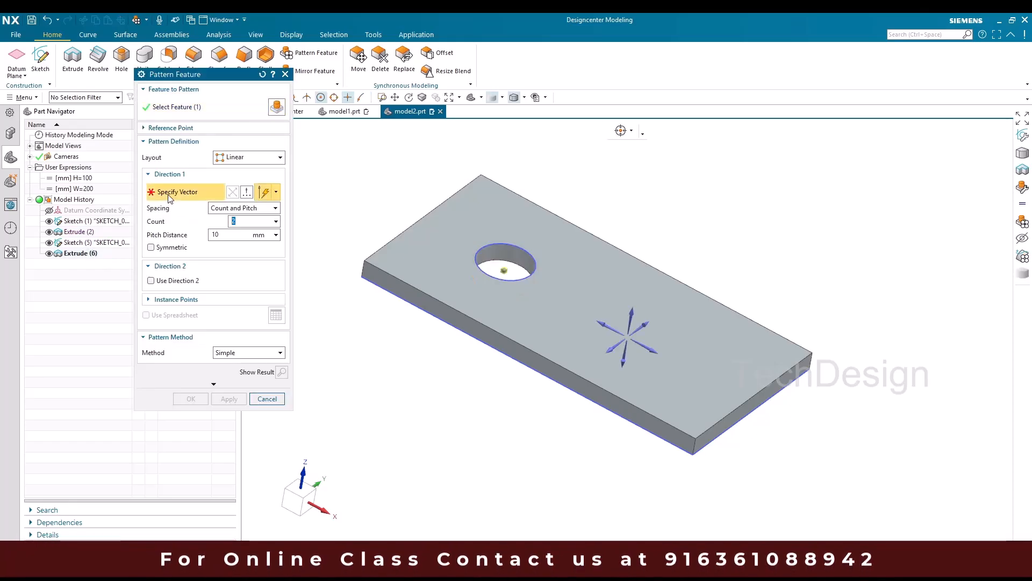
pyautogui.click(653, 349)
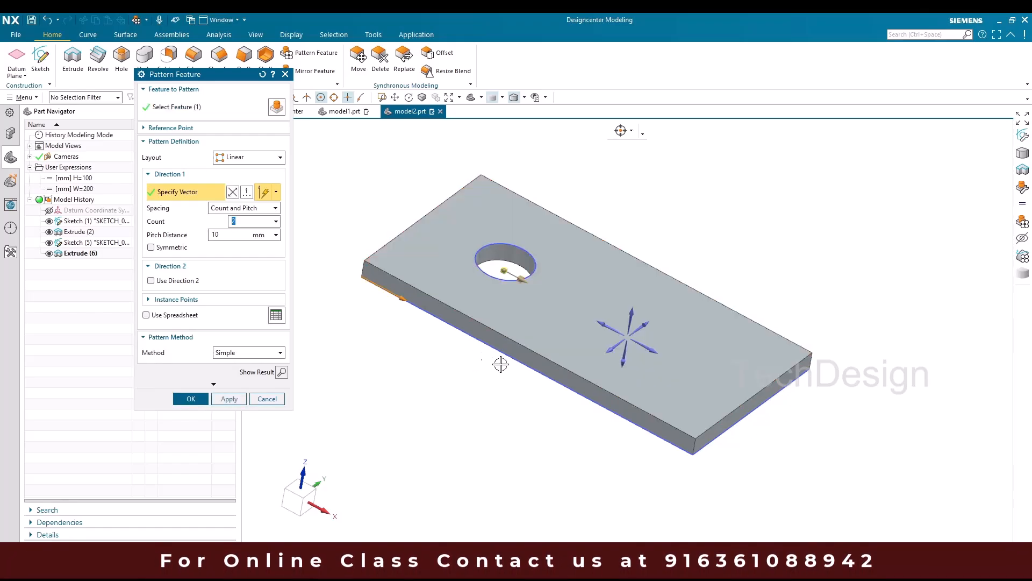
# - Set the hole pattern's spacing to Count and Span with a span distance of W-100
pyautogui.click(232, 212)
pyautogui.click(238, 231)
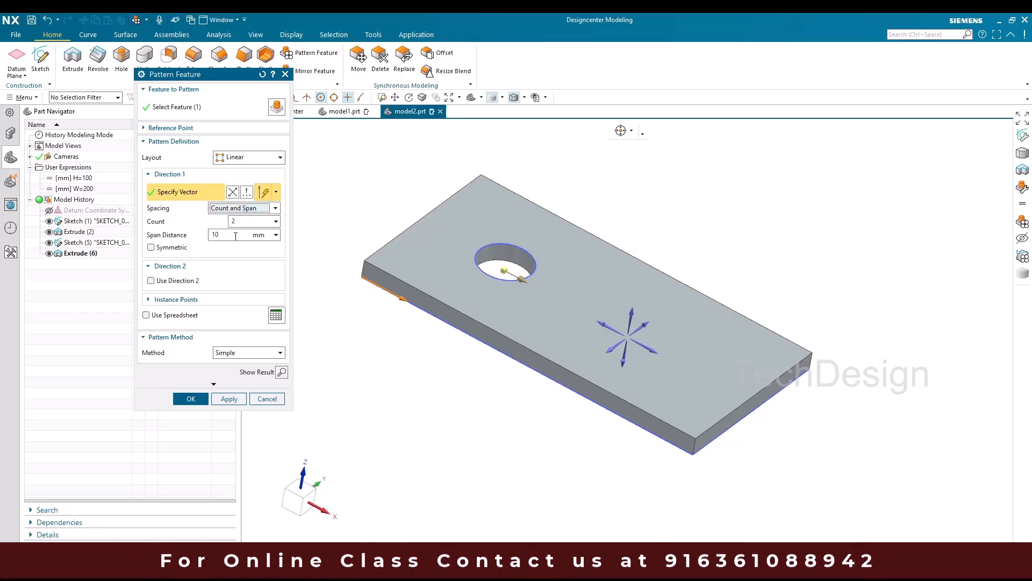
pyautogui.click(235, 235)
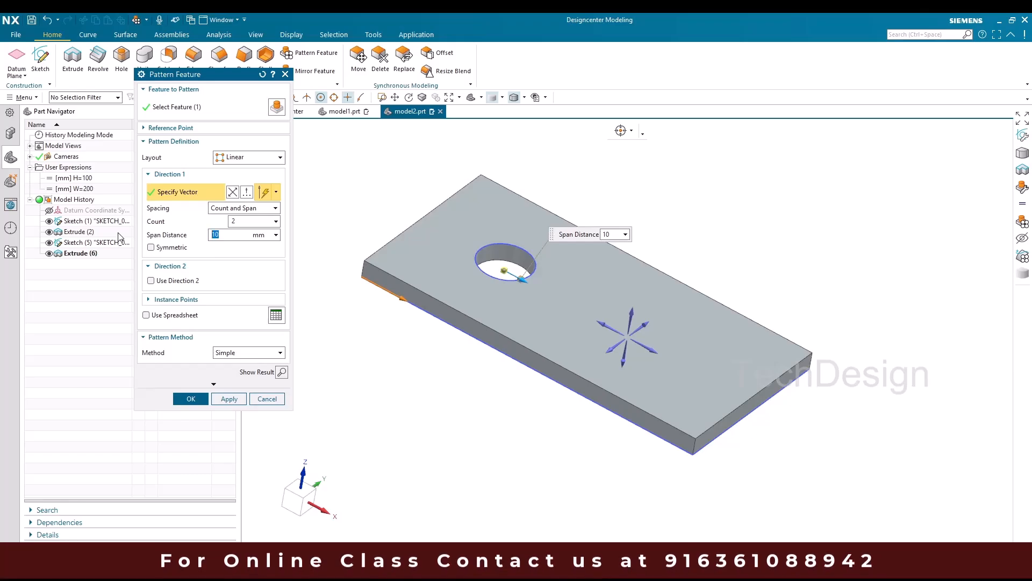
pyautogui.write('W-100')
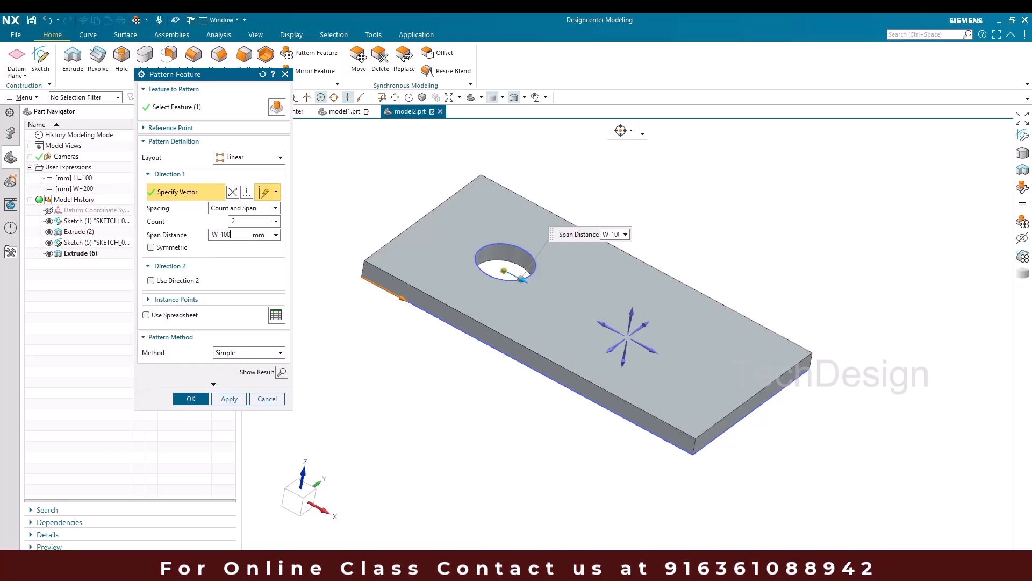
pyautogui.press('Return')
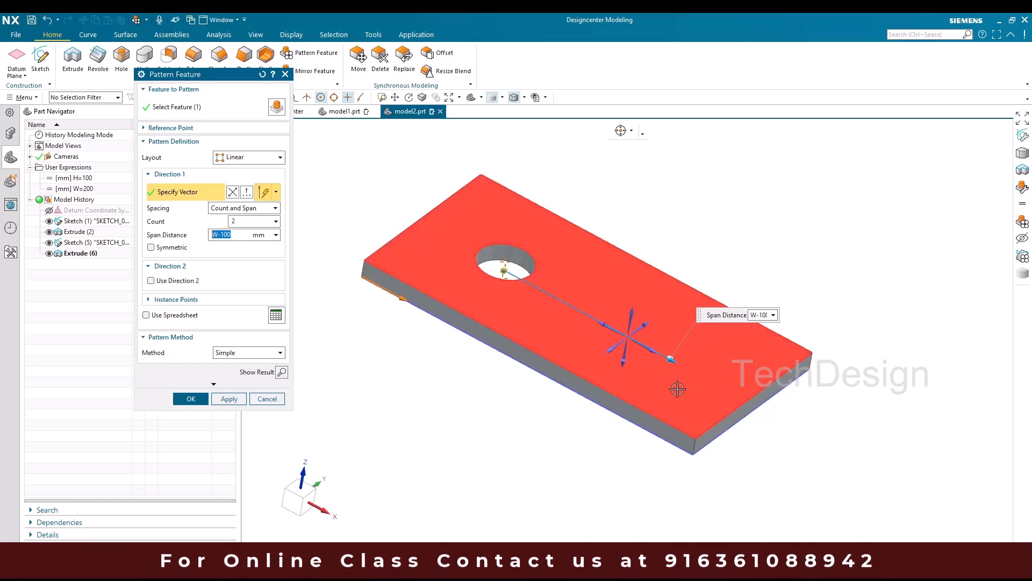
# - Set the hole pattern's count to W/100 and create the pattern
pyautogui.hotkey('shift', 'Tab')
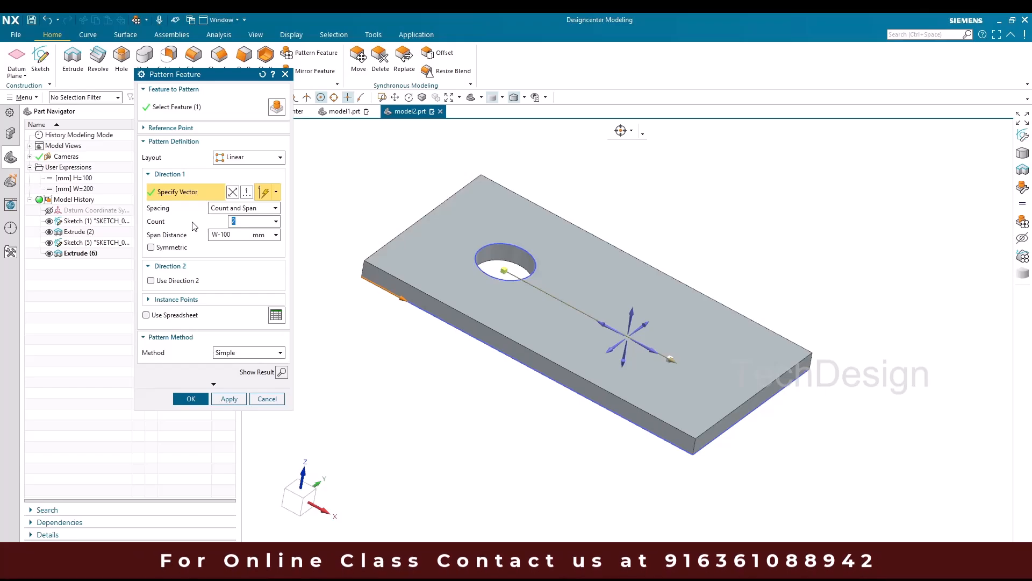
pyautogui.write('W/100')
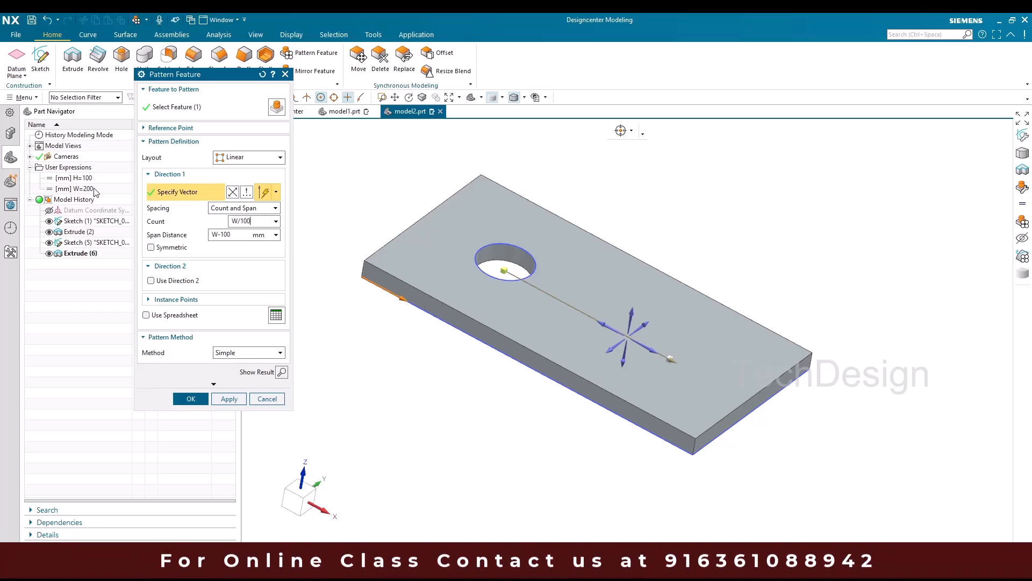
pyautogui.click(200, 399)
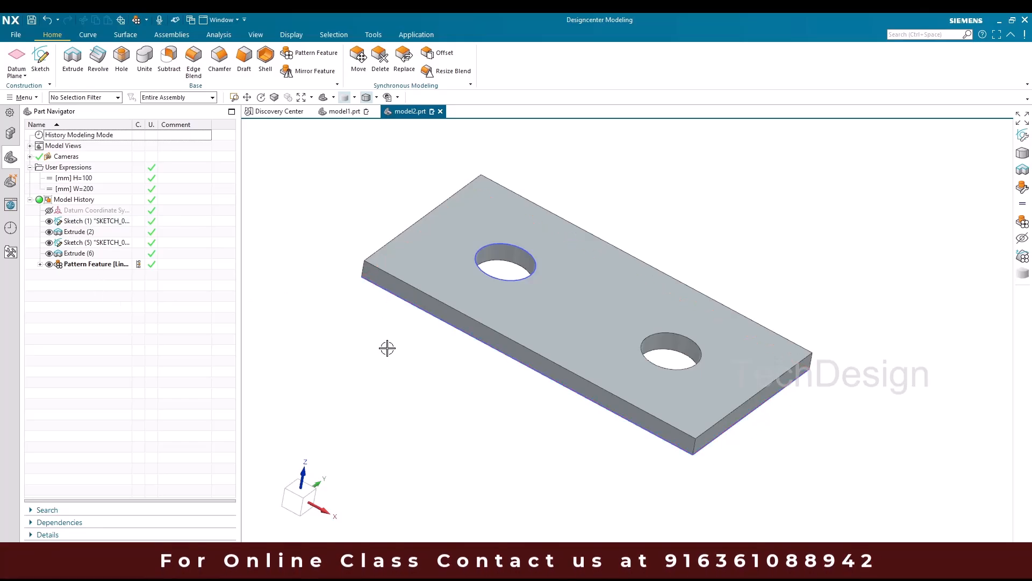
# - Set the user expression W to 800 to lengthen the plate and its row of holes
pyautogui.scroll(-3, 376, 343)
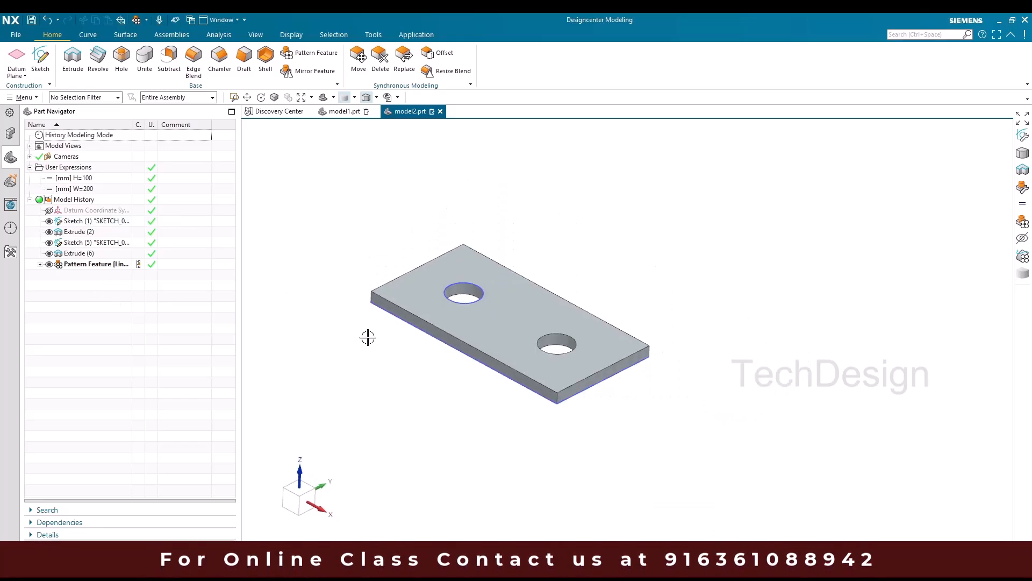
pyautogui.click(100, 190)
pyautogui.click(100, 189)
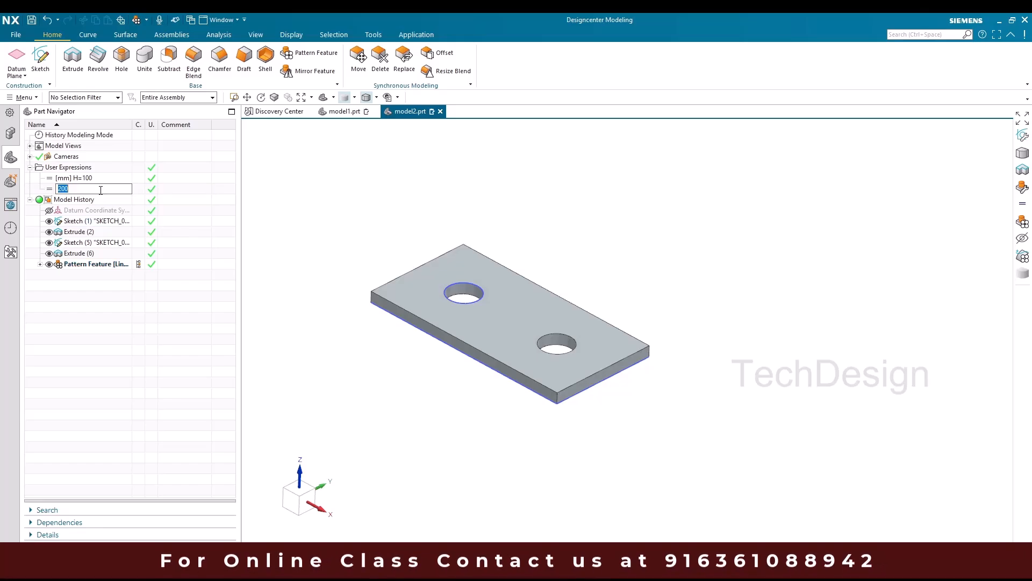
pyautogui.write('800')
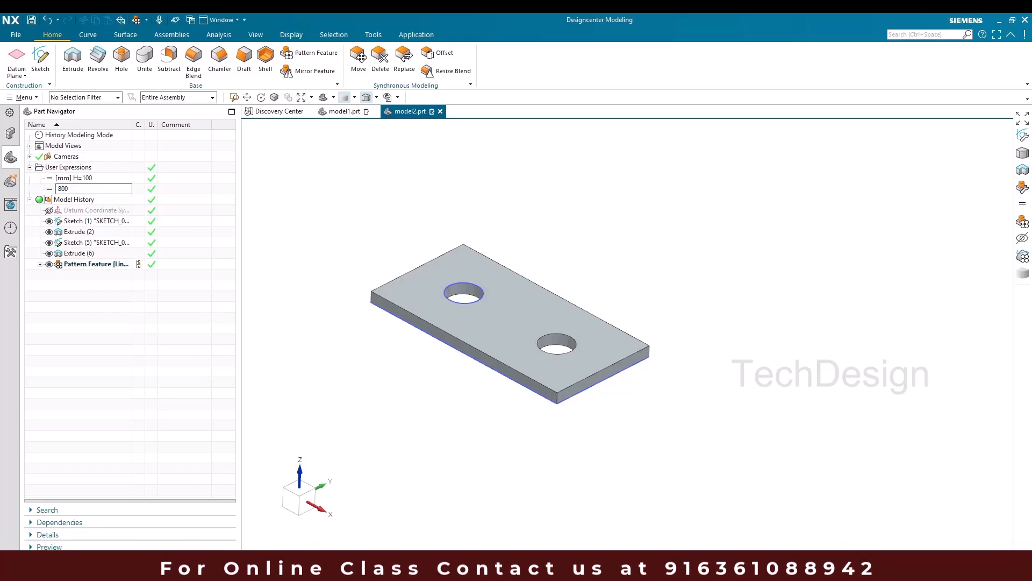
pyautogui.press('Return')
pyautogui.scroll(-3, 432, 236)
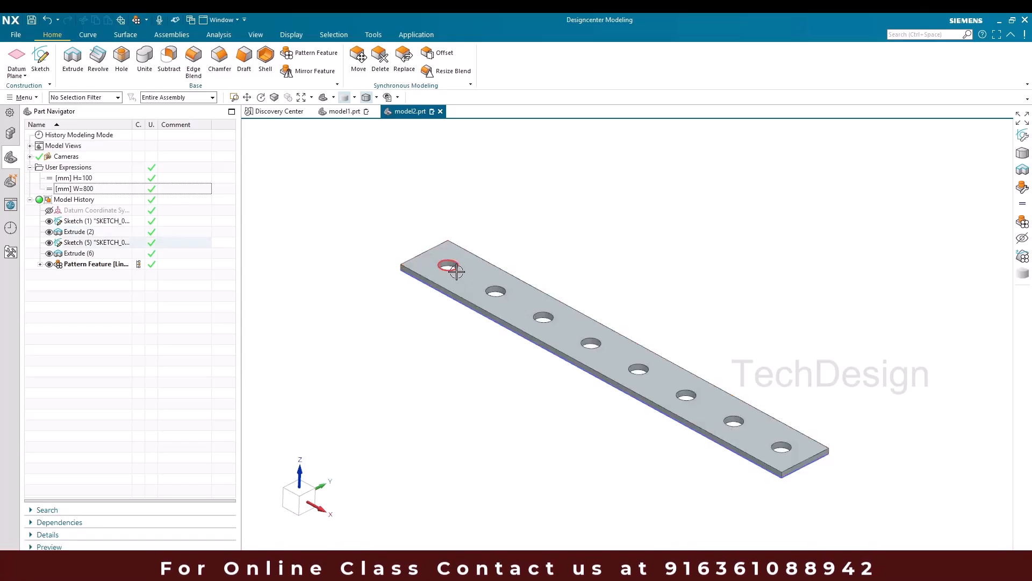
pyautogui.click(787, 439)
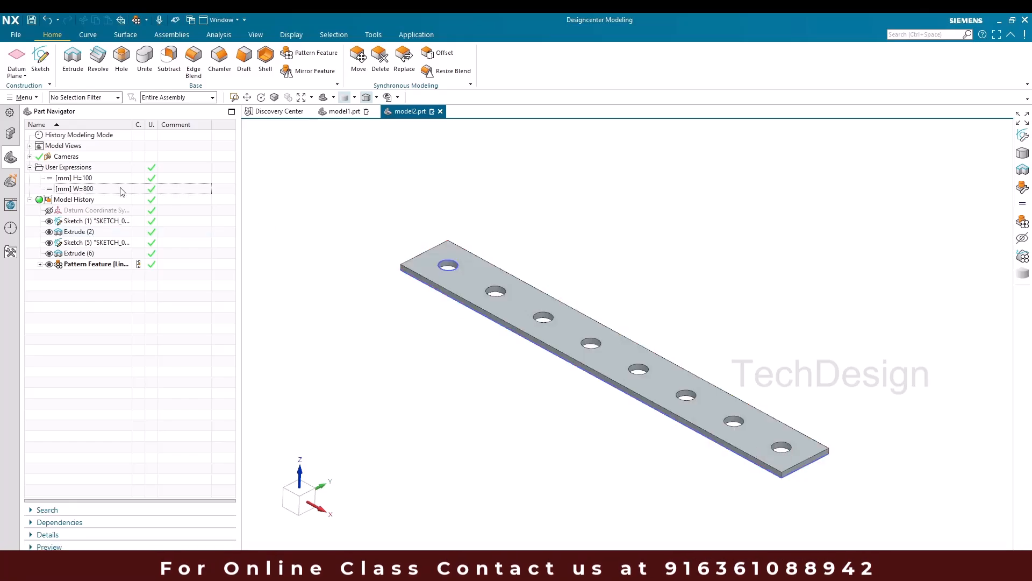
# - Set the user expression H to 250 to widen the plate
pyautogui.click(85, 178)
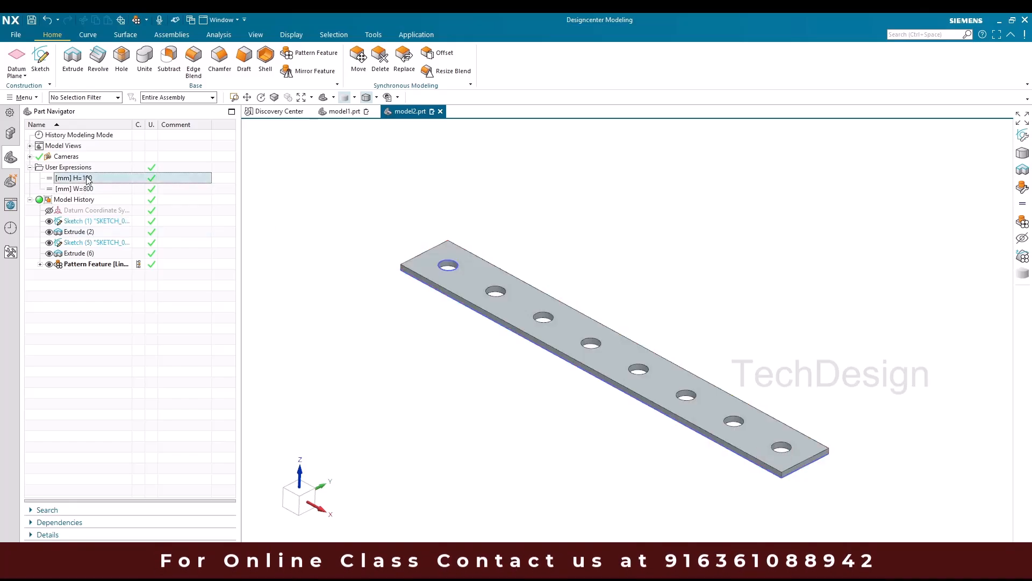
pyautogui.click(88, 179)
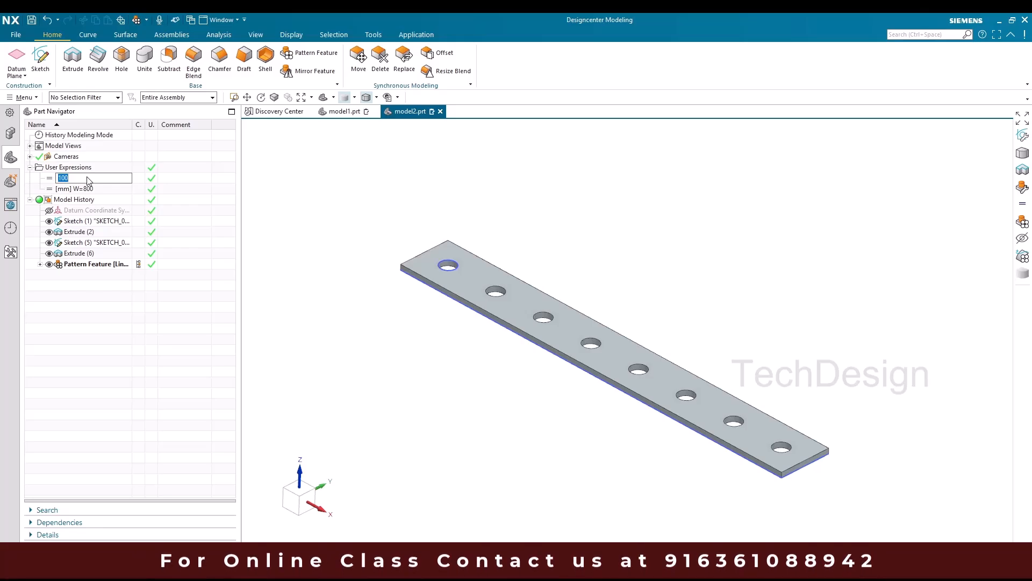
pyautogui.write('250')
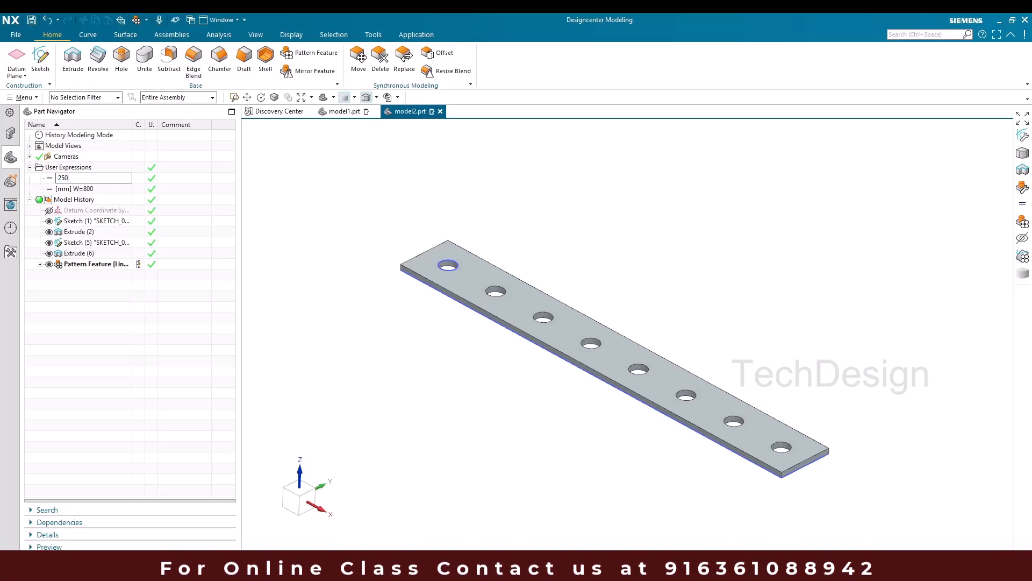
pyautogui.press('Return')
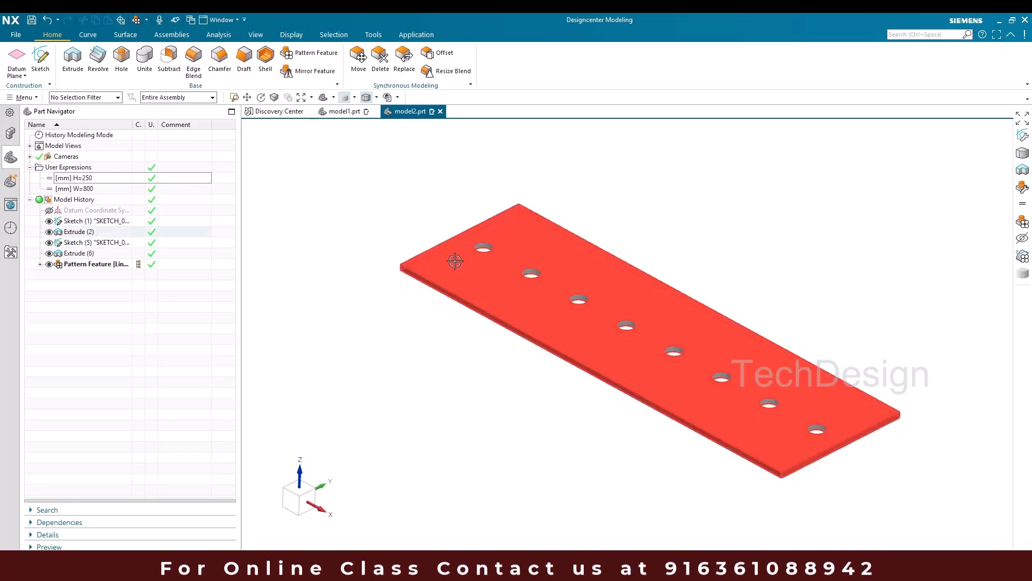
pyautogui.doubleClick(419, 232)
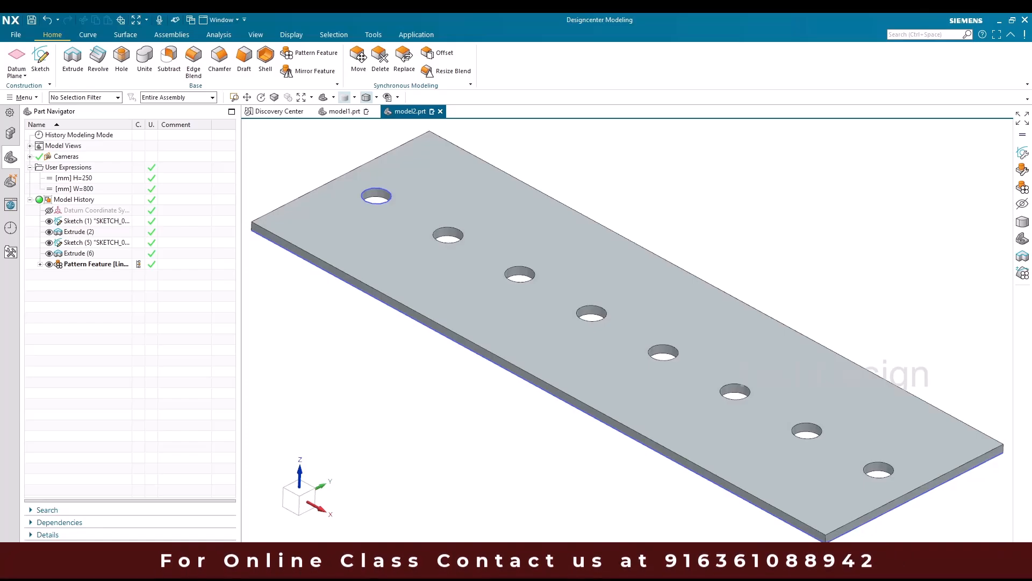
pyautogui.click(698, 200)
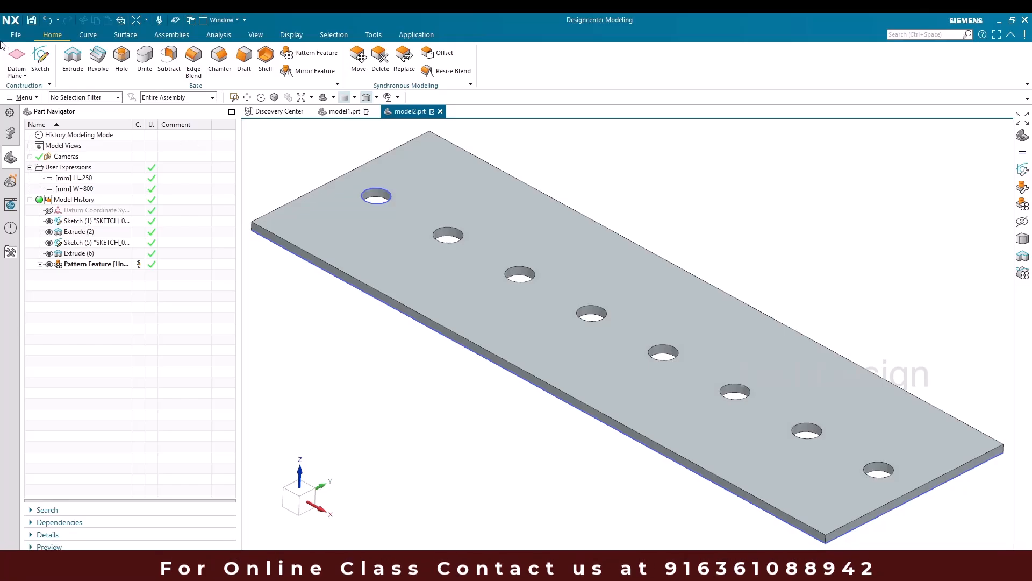
# - Create a new part file from the Assembly template in millimetres with the default name
pyautogui.click(16, 35)
pyautogui.click(30, 54)
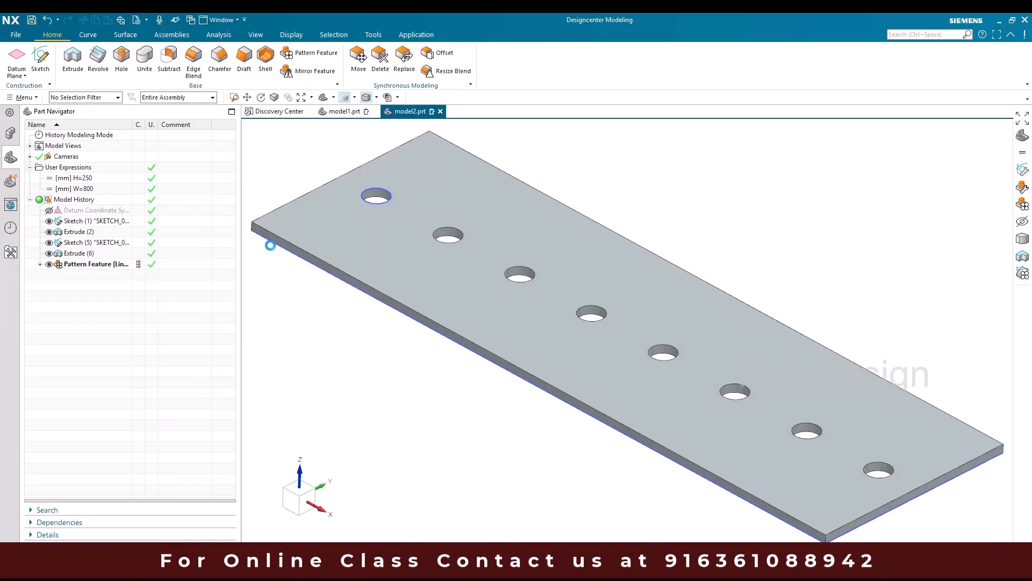
pyautogui.click(315, 302)
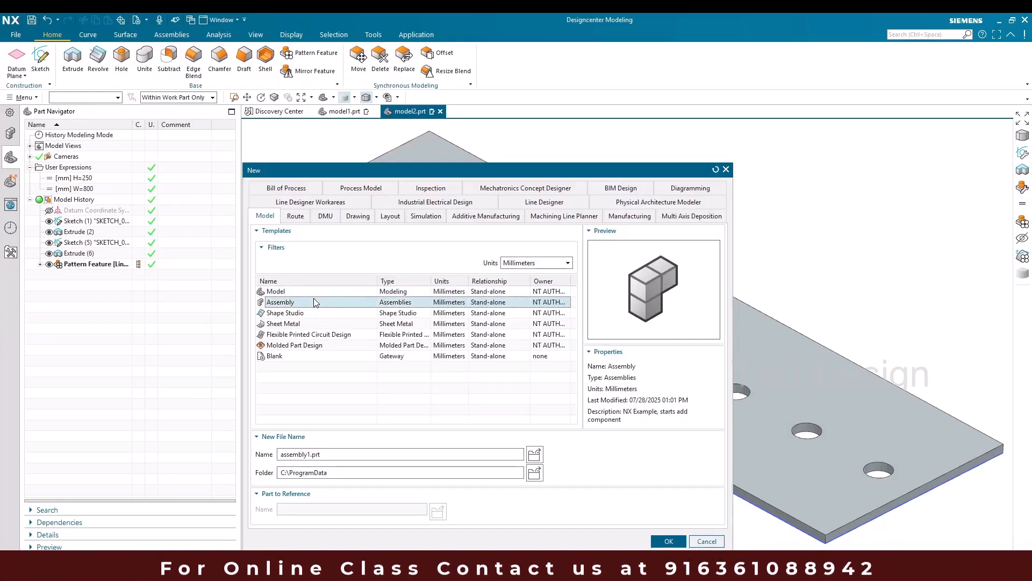
pyautogui.click(668, 540)
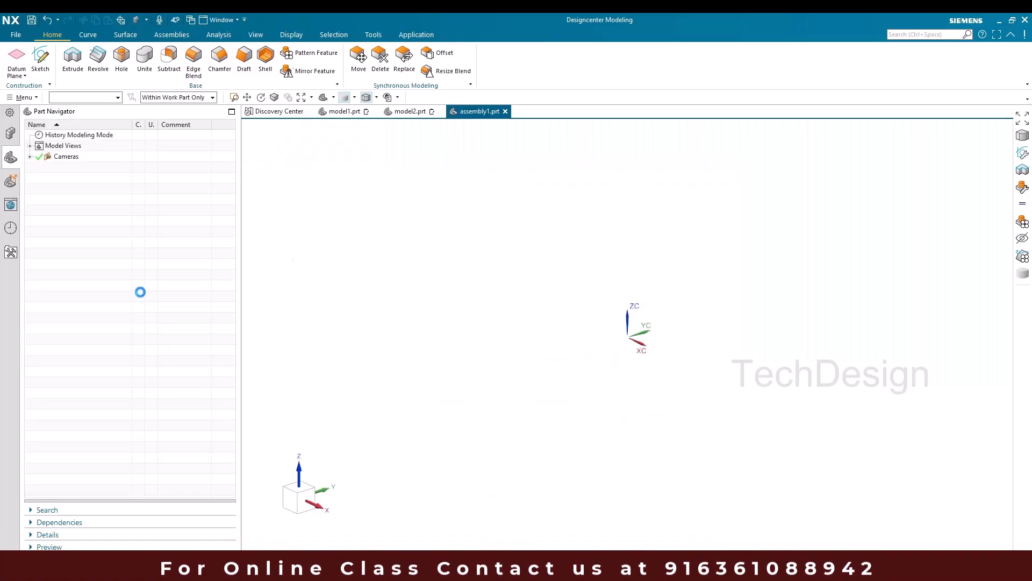
# - Add two new empty components to the assembly with their default names and the Model reference set
pyautogui.click(11, 133)
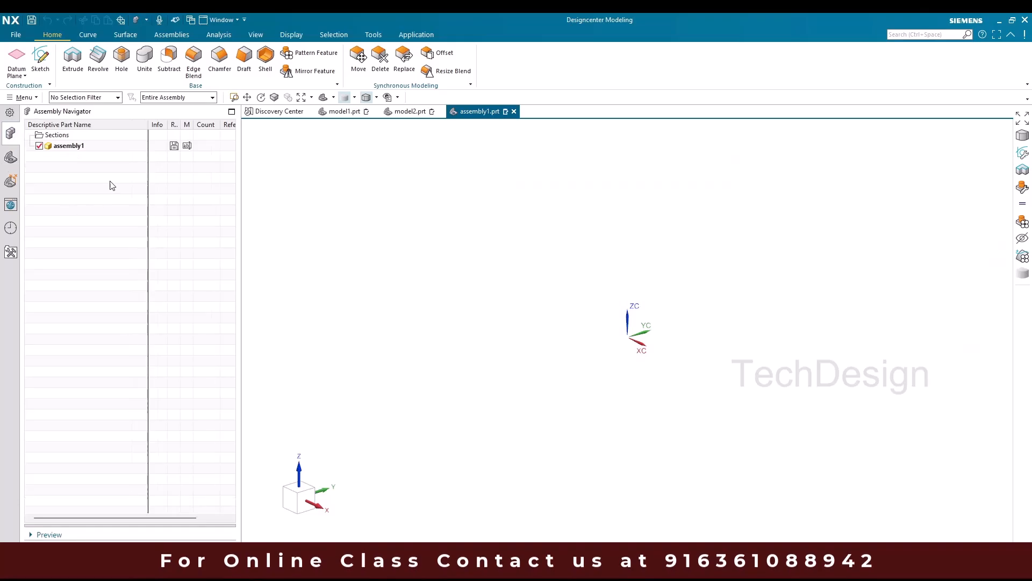
pyautogui.click(171, 35)
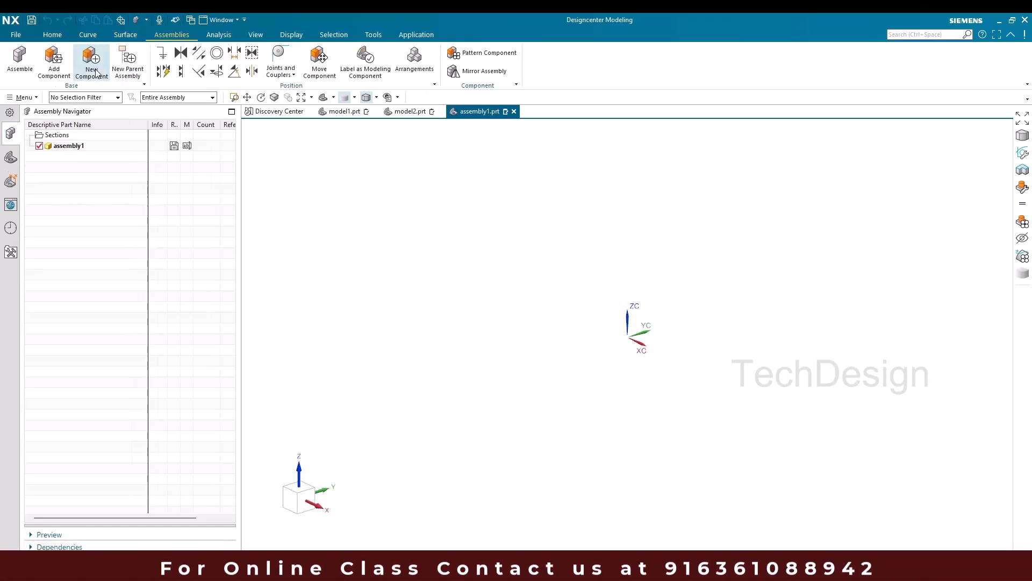
pyautogui.click(91, 61)
pyautogui.click(228, 237)
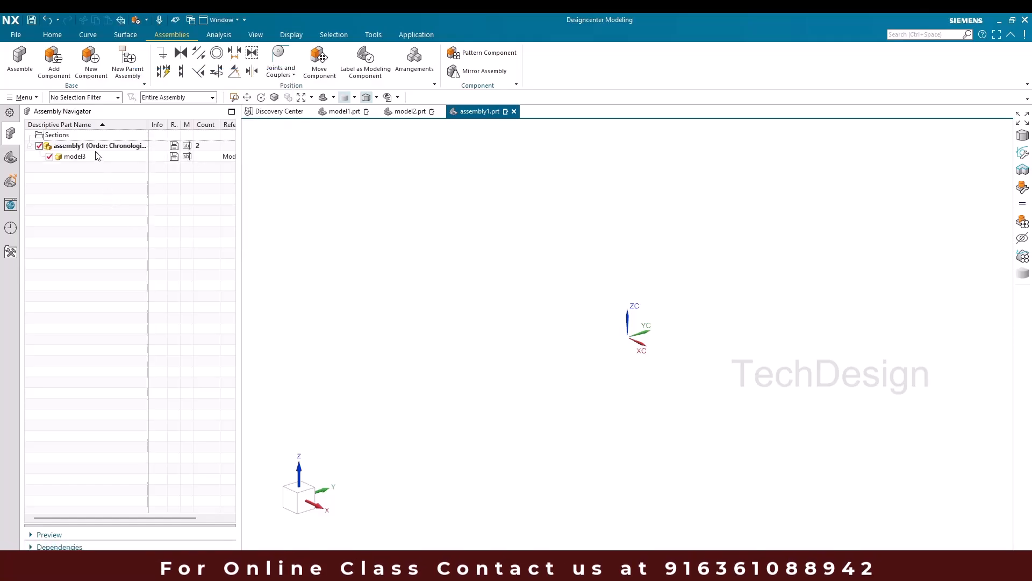
pyautogui.click(92, 64)
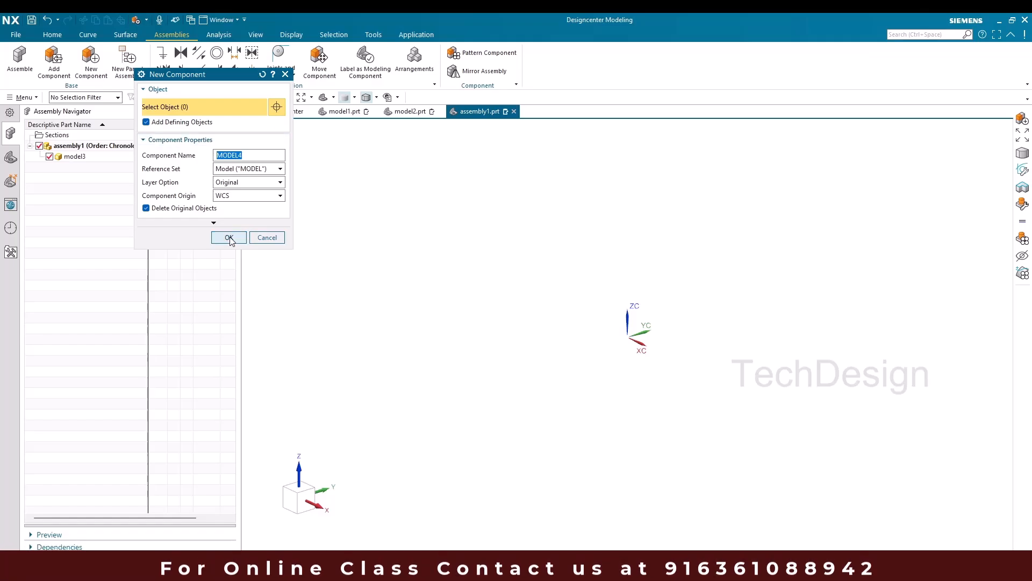
pyautogui.click(229, 237)
# - Open the component model3 from the assembly in its own window
pyautogui.click(94, 157)
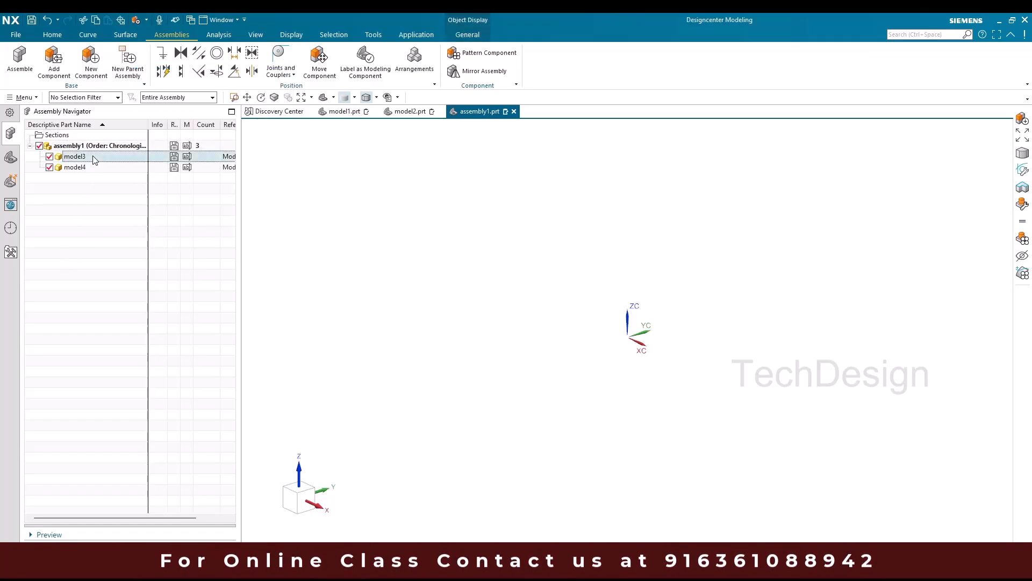
pyautogui.rightClick(93, 156)
pyautogui.click(137, 144)
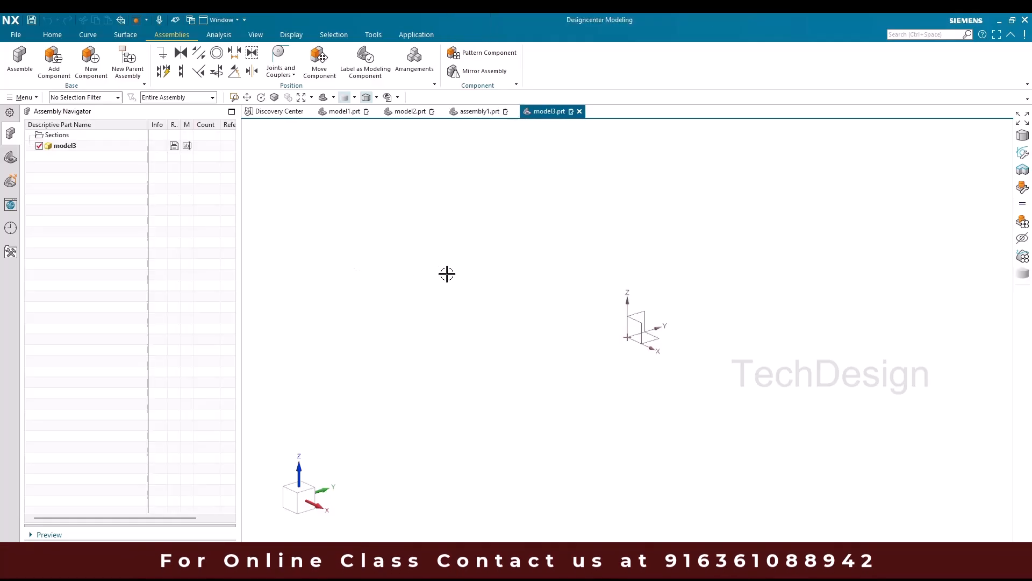
# - Start a sketch on the YZ plane and draw a V-block profile's base line, stepped right side, top edge and right V slope
pyautogui.click(75, 36)
pyautogui.click(51, 35)
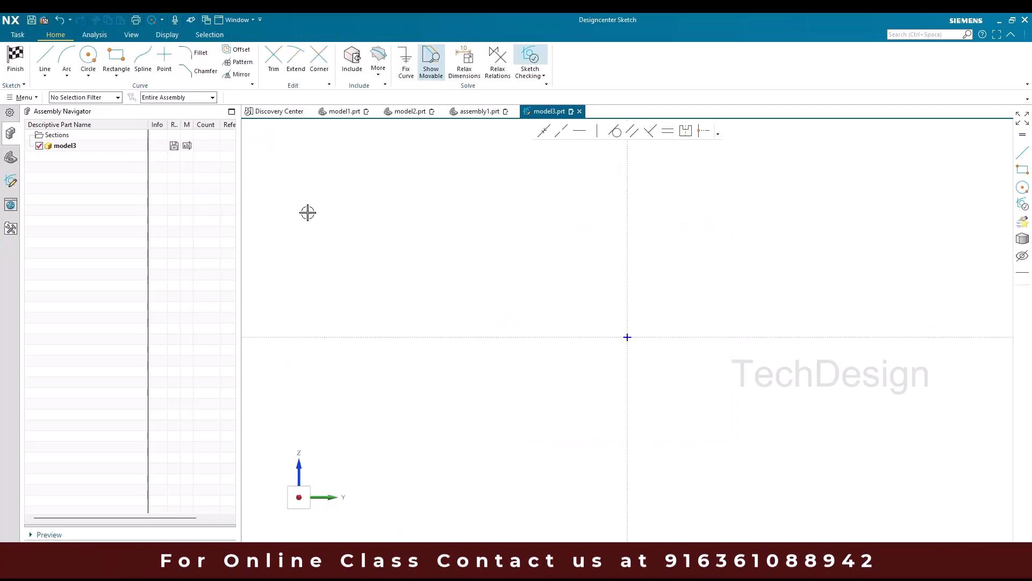
pyautogui.click(45, 59)
pyautogui.click(796, 337)
pyautogui.click(798, 303)
pyautogui.click(743, 303)
pyautogui.click(743, 229)
pyautogui.click(674, 229)
pyautogui.click(628, 295)
# - Continue the V-block outline with the left V slope, top edge and stepped left side down past the base line
pyautogui.click(581, 230)
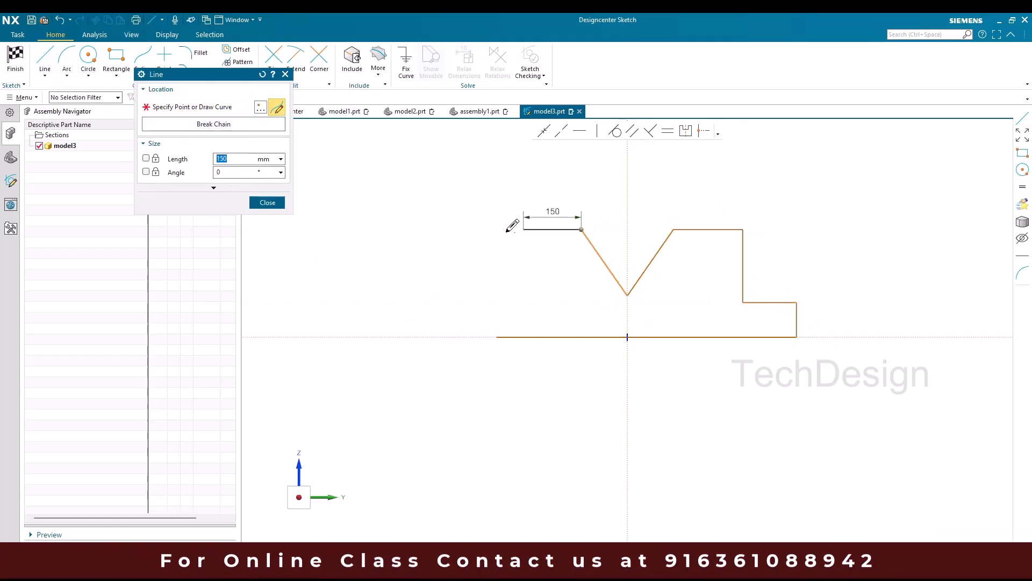
pyautogui.click(520, 229)
pyautogui.click(520, 310)
pyautogui.click(478, 310)
pyautogui.click(477, 344)
pyautogui.press('Escape')
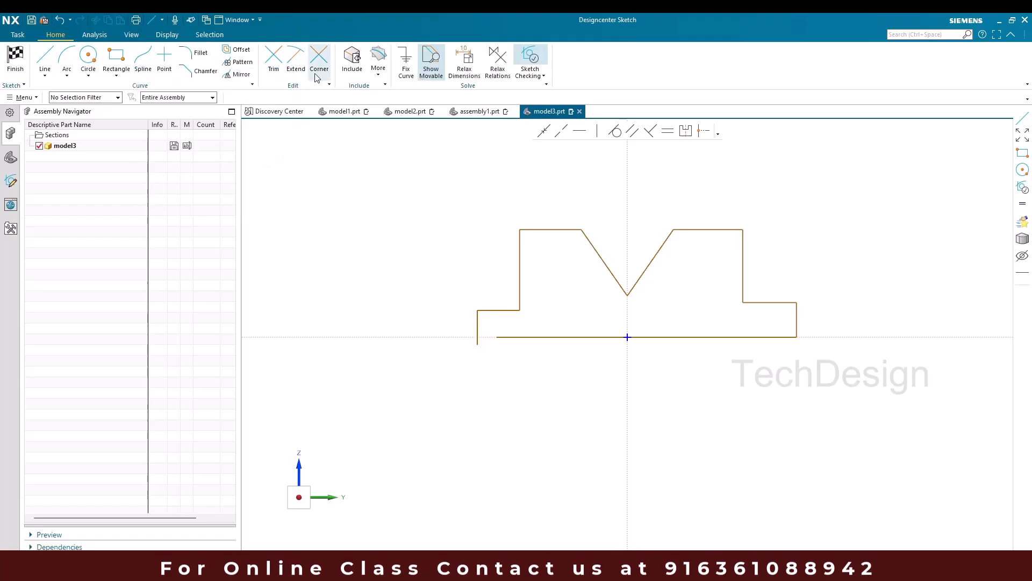
# - Close the profile by joining the left vertical line and the base line with the Corner command
pyautogui.click(319, 59)
pyautogui.click(477, 325)
pyautogui.click(502, 337)
pyautogui.press('Escape')
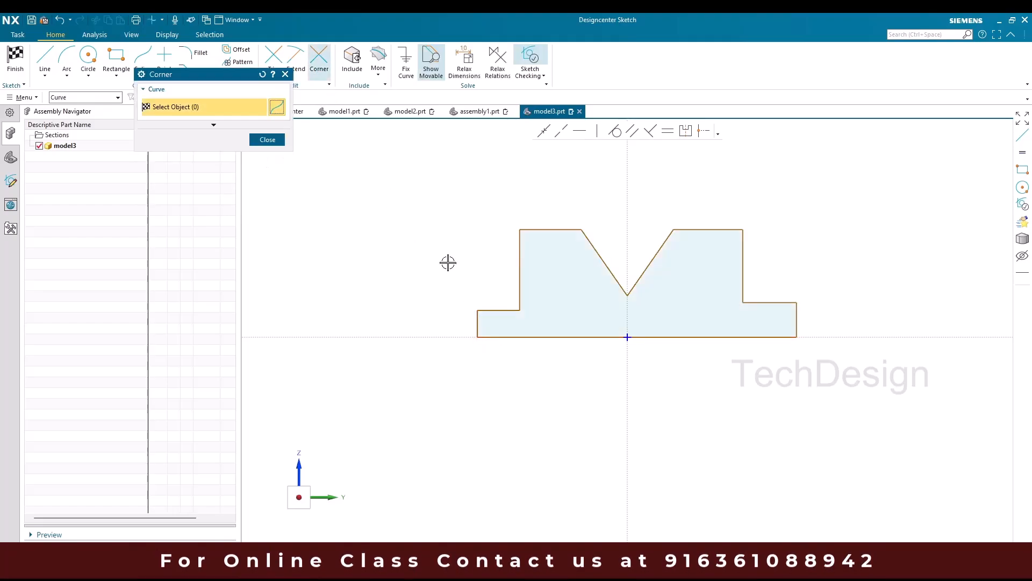
# - Dimension the V-block profile's base line and set its length to 800 mm
pyautogui.scroll(-1, 511, 301)
pyautogui.scroll(2, 558, 334)
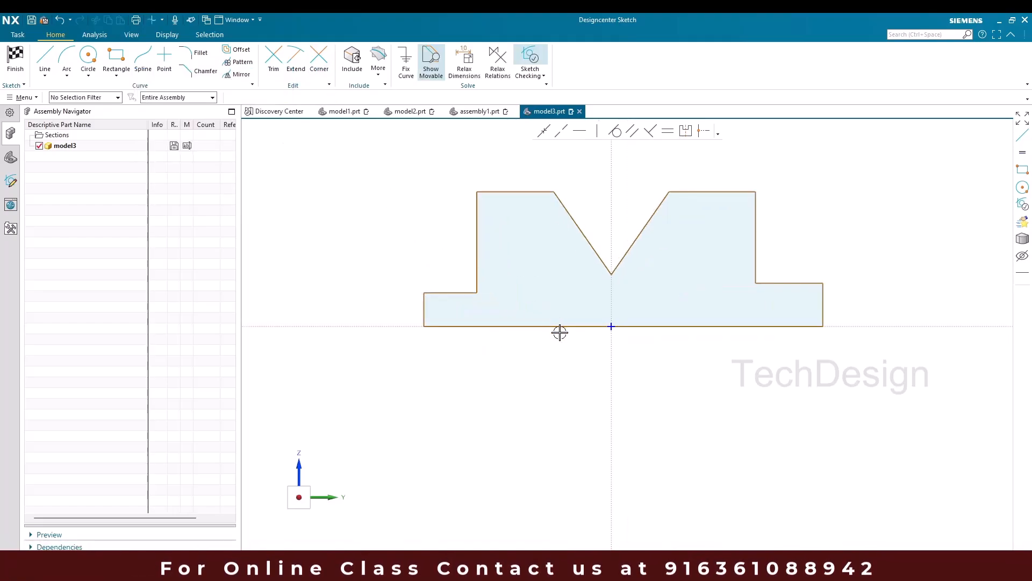
pyautogui.click(562, 326)
pyautogui.doubleClick(626, 345)
pyautogui.write('800')
pyautogui.press('Return')
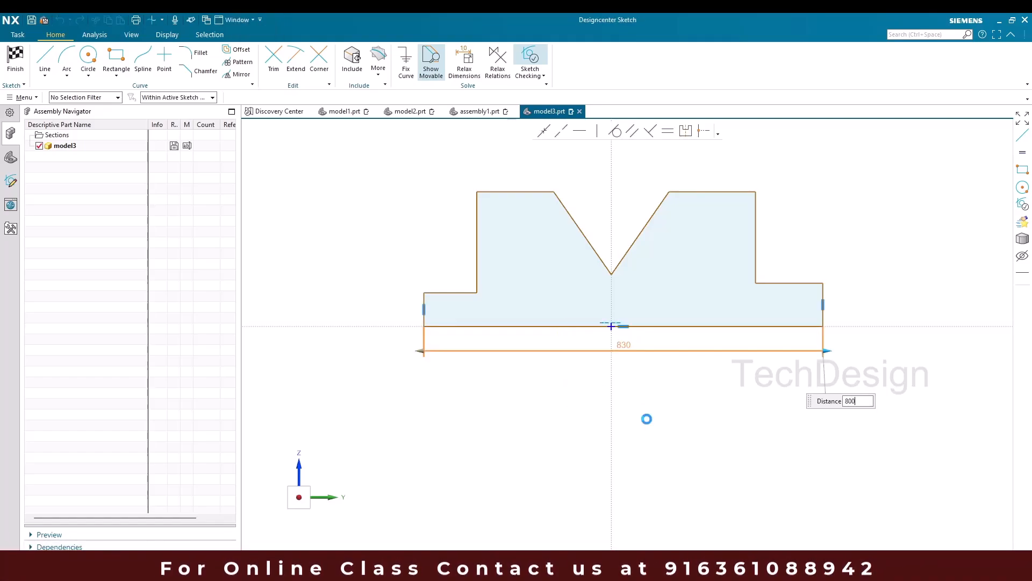
# - Dimension the profile's right side: step height 80 mm, upper vertical edge 200 mm and step width 100 mm
pyautogui.write('8')
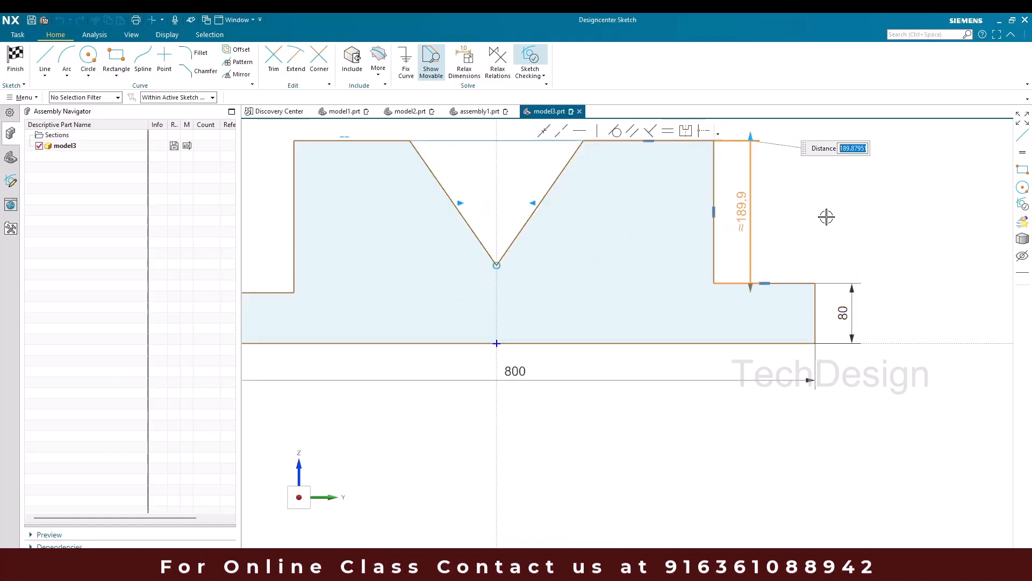
pyautogui.write('200')
pyautogui.press('Return')
pyautogui.click(785, 252)
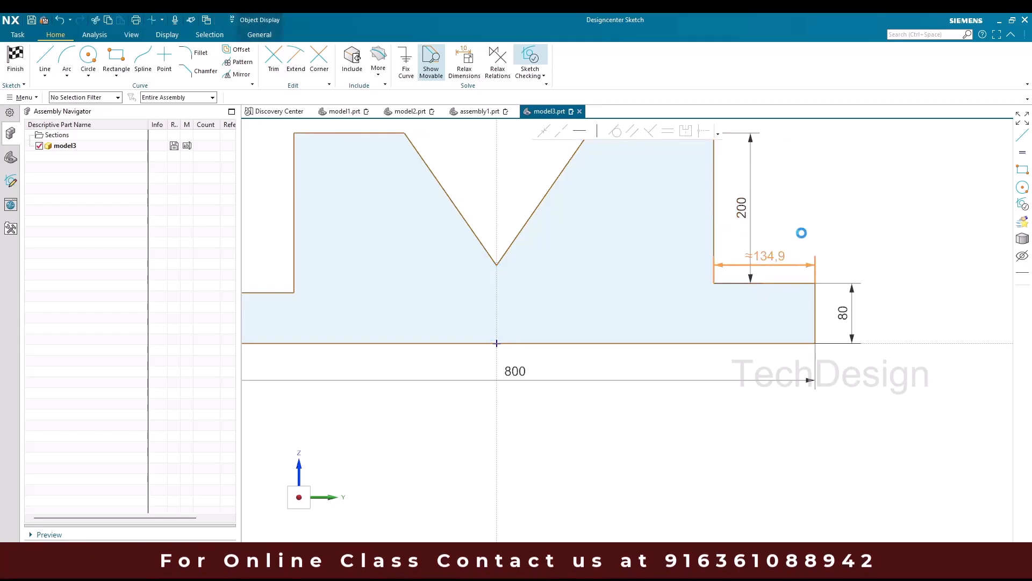
pyautogui.write('100')
pyautogui.press('Return')
# - Set the left step's height to 80 mm and the base's right end 400 mm from the vertical axis
pyautogui.scroll(-3, 823, 243)
pyautogui.click(415, 289)
pyautogui.write('80')
pyautogui.click(715, 292)
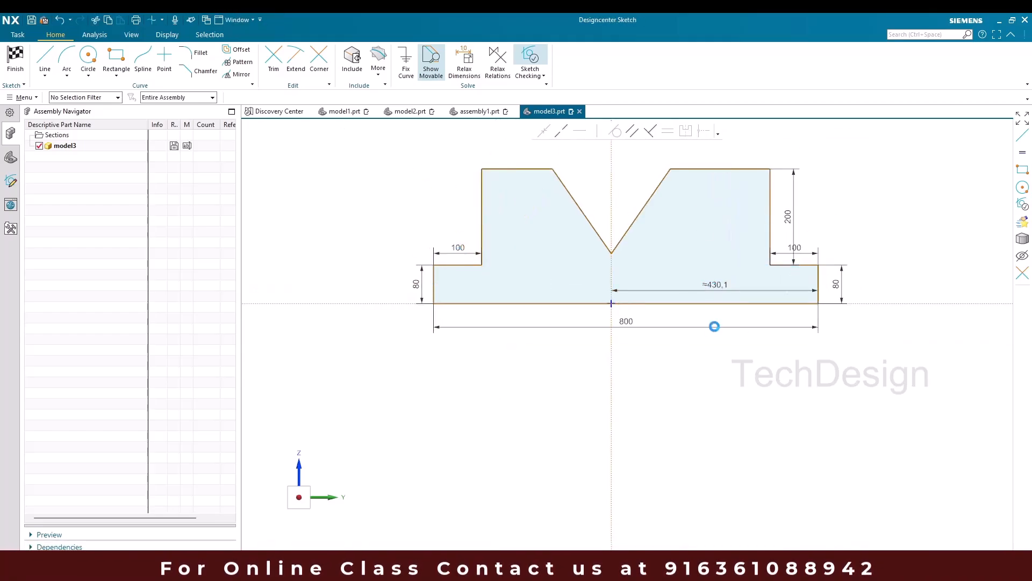
pyautogui.write('400')
pyautogui.press('Return')
# - Set the angle between the two V slopes to 70° and the V vertex's height above the base to 100 mm
pyautogui.scroll(2, 720, 215)
pyautogui.click(597, 293)
pyautogui.click(503, 297)
pyautogui.click(550, 287)
pyautogui.click(550, 365)
pyautogui.write('100')
pyautogui.press('Return')
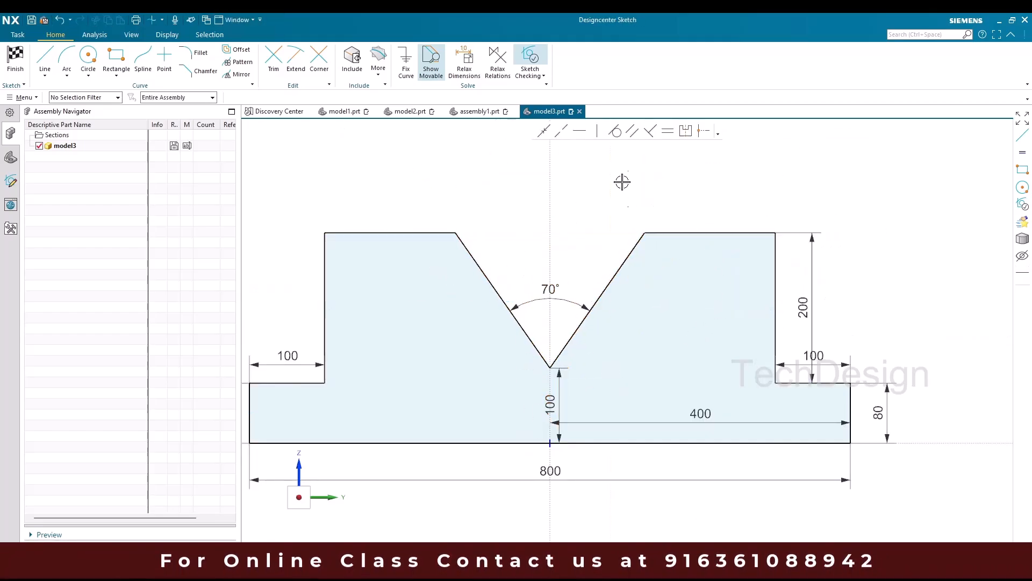
# - Draw a circle in the profile's upper left portion and set its centre 200 mm from the vertical axis
pyautogui.scroll(-1, 617, 192)
pyautogui.click(88, 58)
pyautogui.write('70')
pyautogui.click(425, 264)
pyautogui.write('200')
pyautogui.press('Return')
# - Set the circle's diameter to 50 mm and its centre's height above the base to 200 mm
pyautogui.click(491, 238)
pyautogui.write('50')
pyautogui.press('Return')
pyautogui.click(443, 330)
pyautogui.write('200')
pyautogui.press('Return')
pyautogui.click(364, 253)
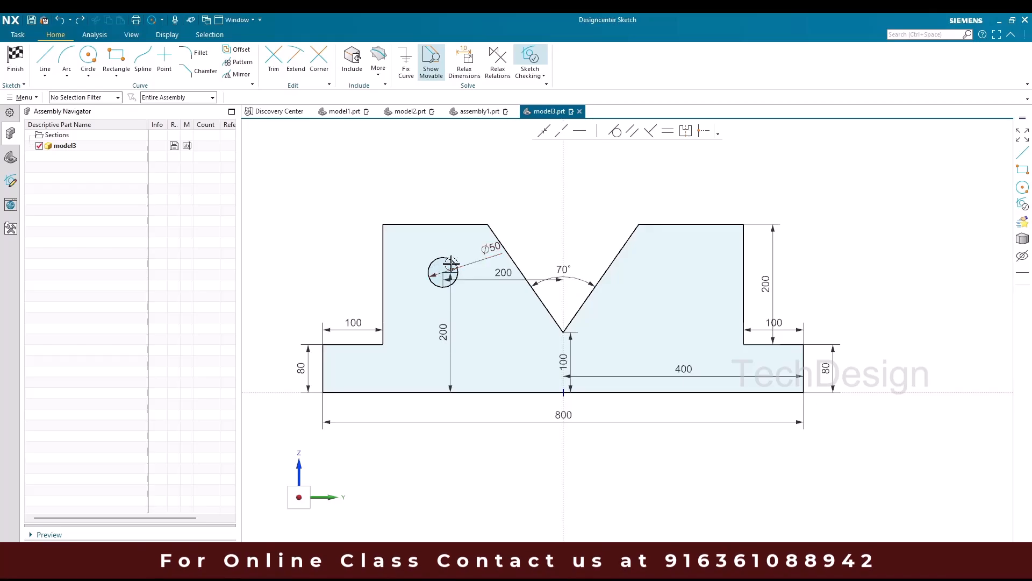
# - Create two user expressions in mm: D with formula 50 and H with formula 200
pyautogui.click(492, 202)
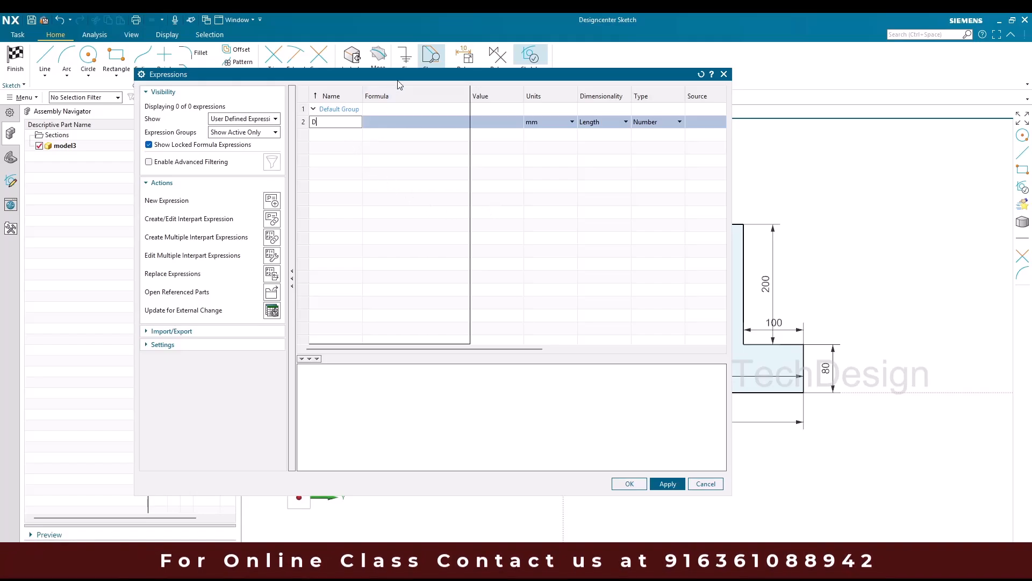
pyautogui.moveTo(401, 84)
pyautogui.mouseDown()
pyautogui.moveTo(565, 265)
pyautogui.moveTo(697, 341)
pyautogui.mouseUp()
pyautogui.click(682, 380)
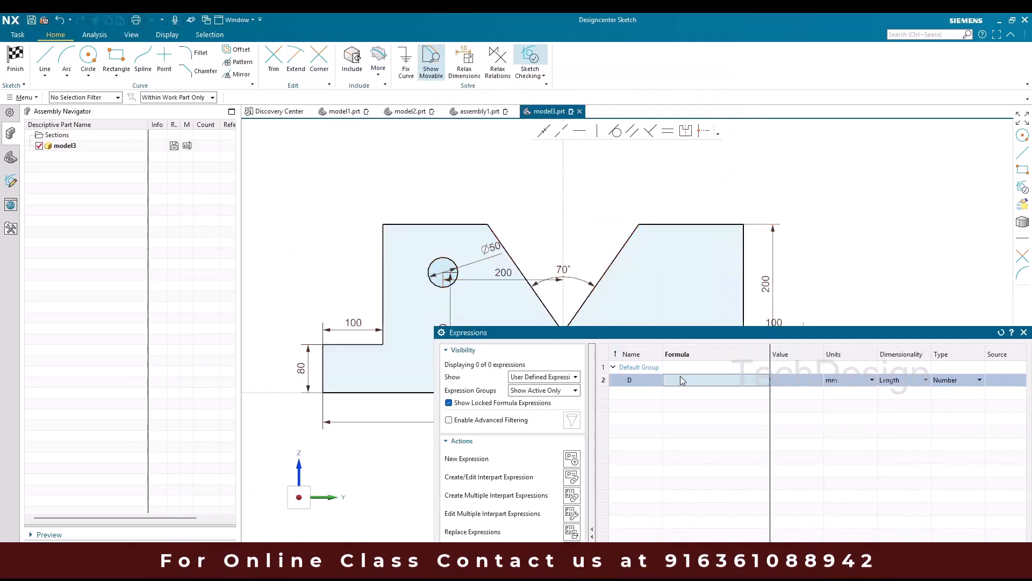
pyautogui.write('50')
pyautogui.press('Return')
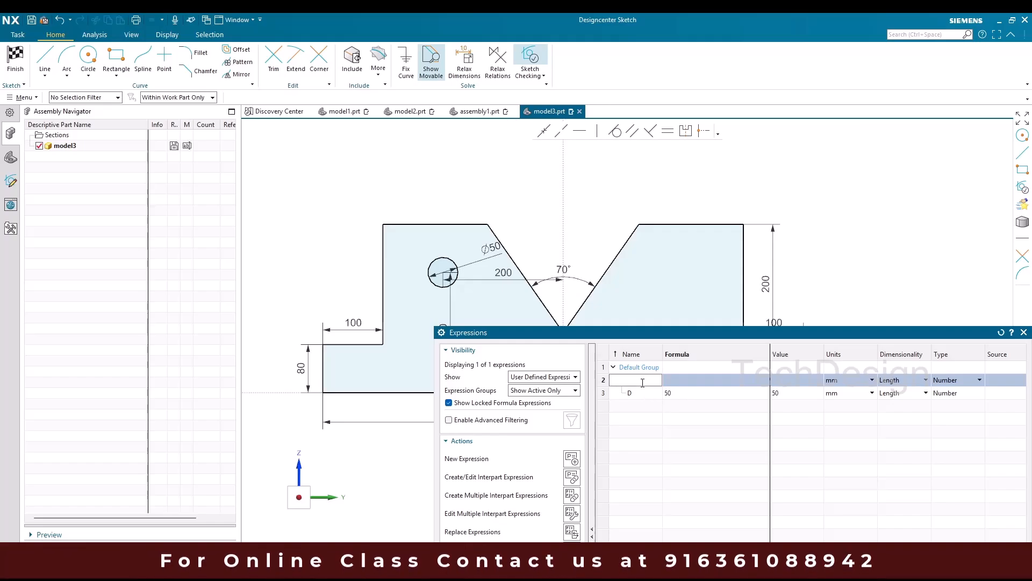
pyautogui.click(682, 381)
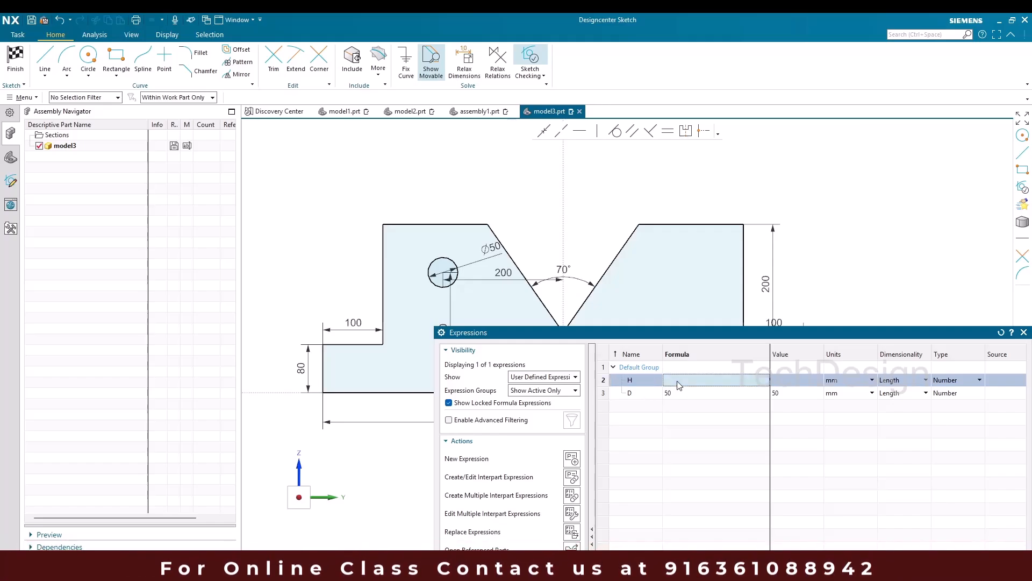
pyautogui.press('Return')
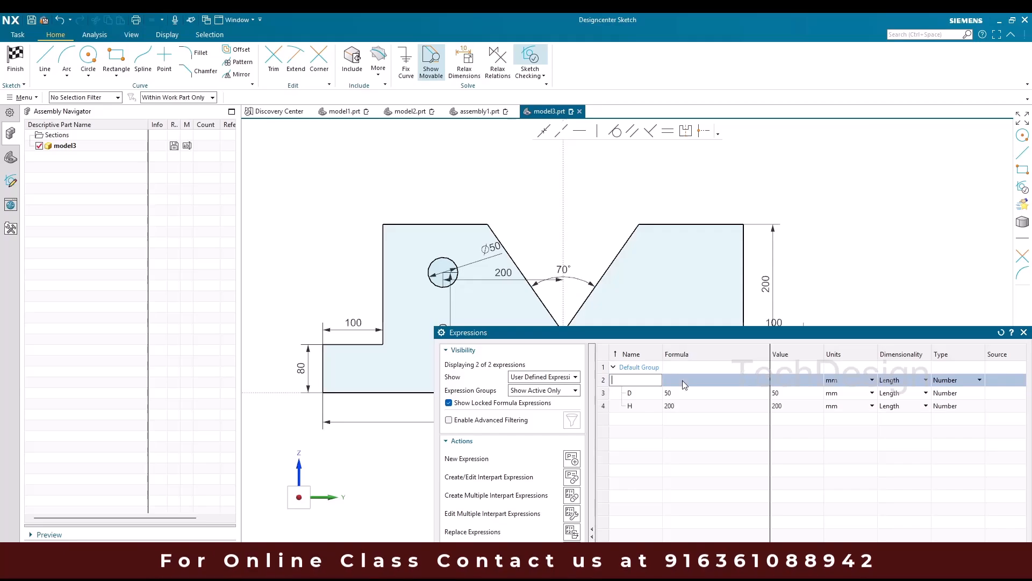
# - Add a third user expression named A with the formula 70
pyautogui.moveTo(706, 342); pyautogui.dragTo(626, 352)
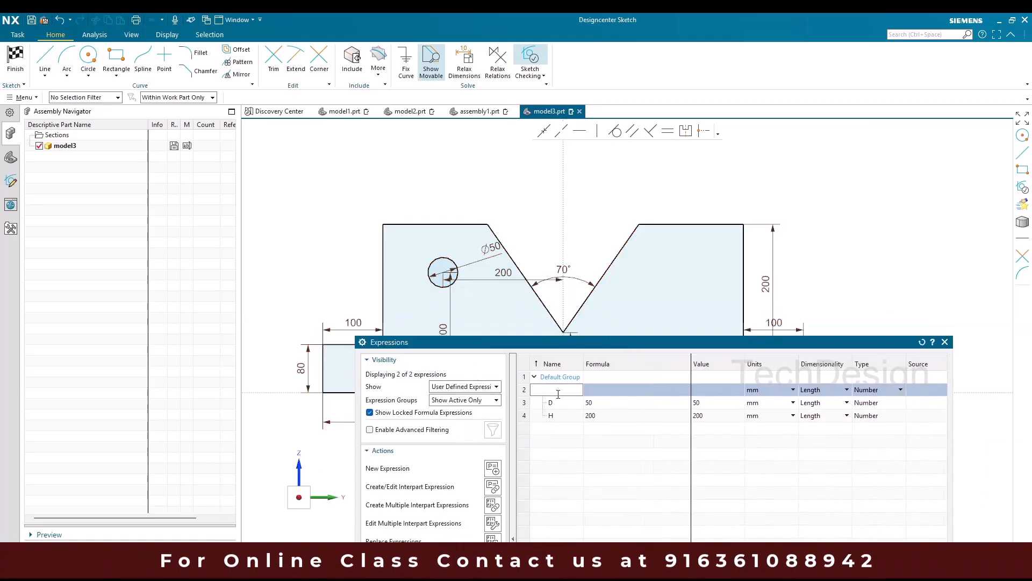
pyautogui.click(666, 393)
pyautogui.click(633, 389)
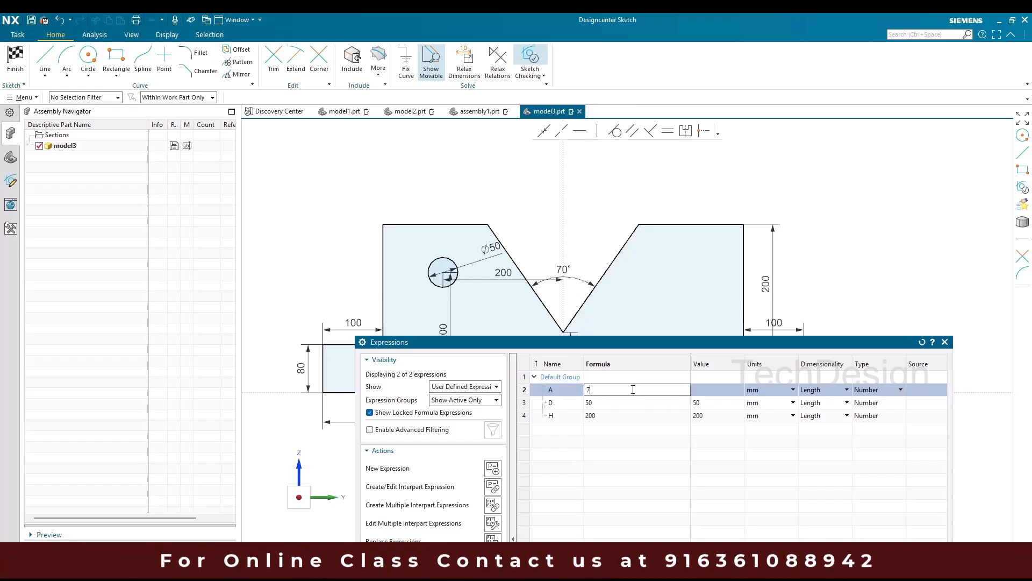
pyautogui.write('70')
pyautogui.press('Return')
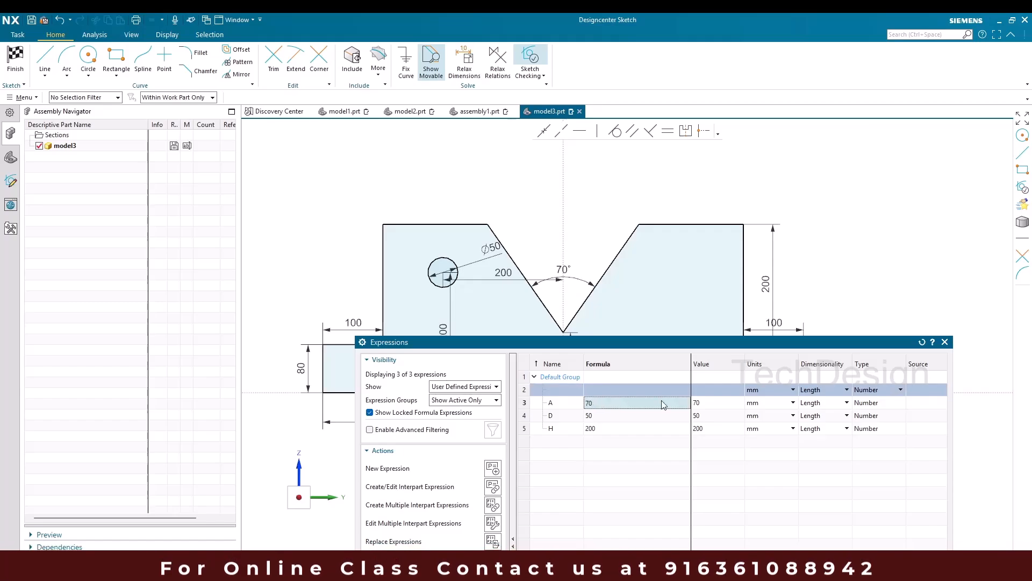
# - Change expression A's dimensionality to Angle and confirm the expressions
pyautogui.click(816, 406)
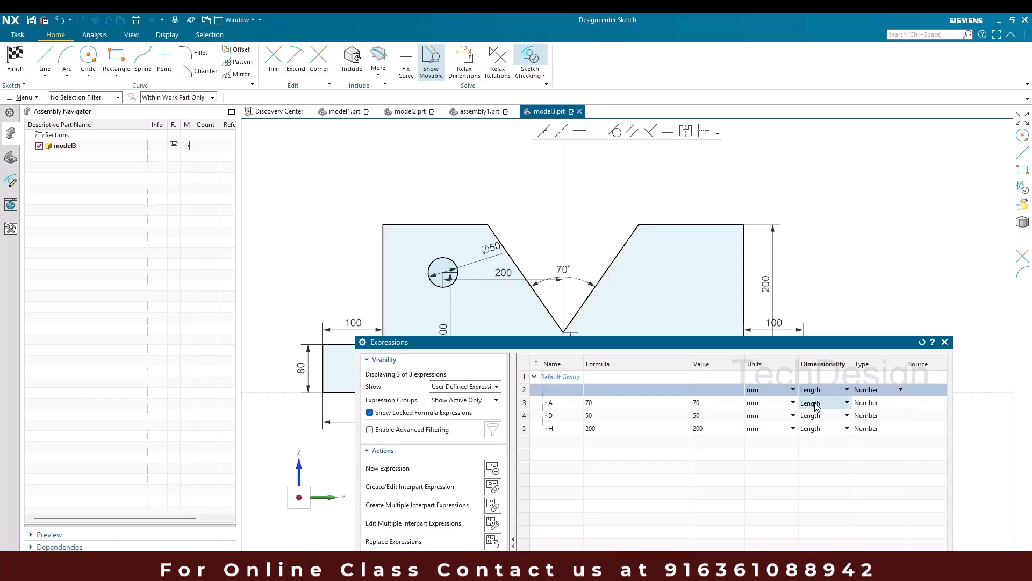
pyautogui.click(847, 403)
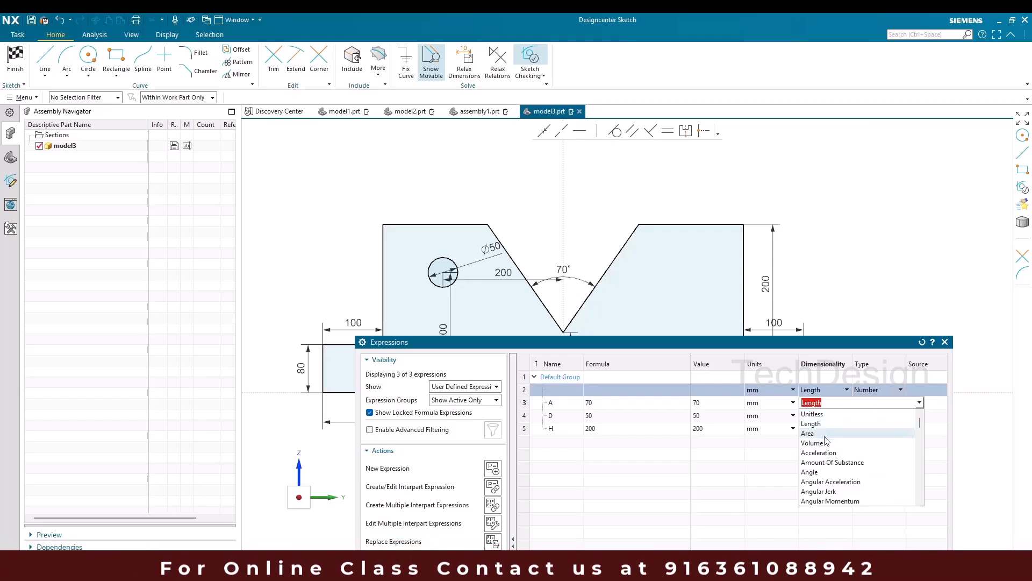
pyautogui.click(817, 471)
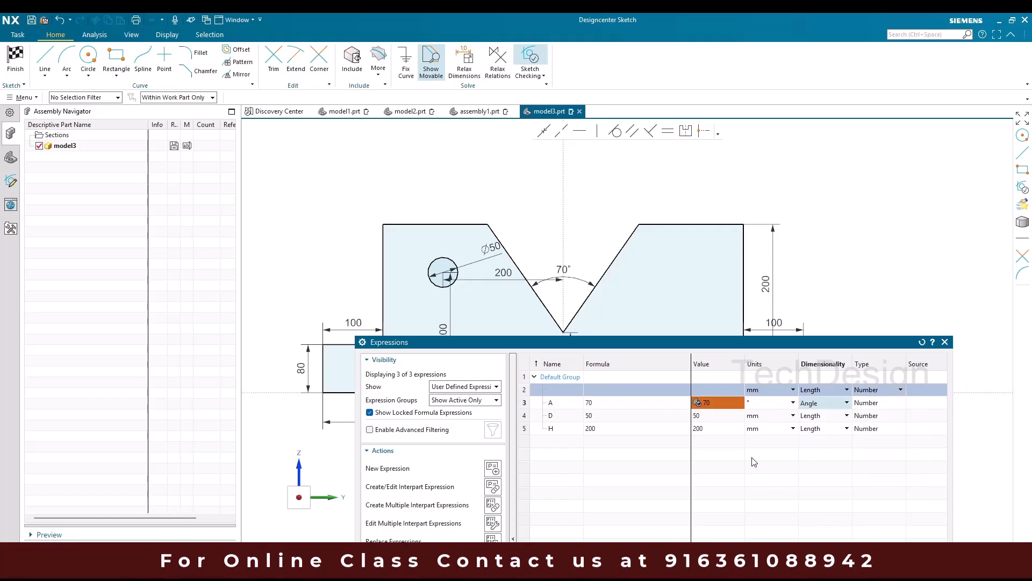
pyautogui.press('Down')
pyautogui.moveTo(685, 344); pyautogui.dragTo(554, 159)
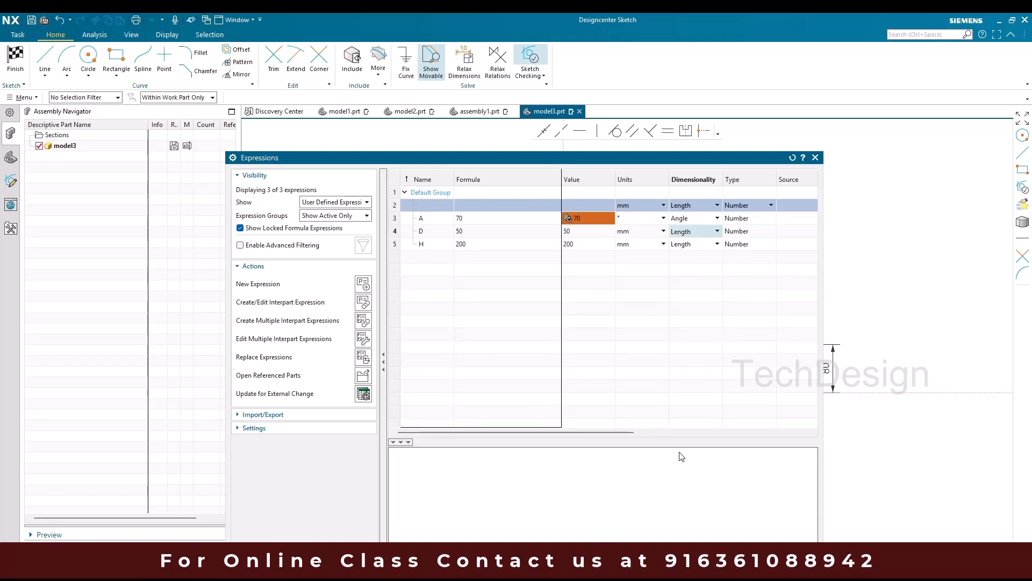
pyautogui.moveTo(630, 163); pyautogui.dragTo(521, 100)
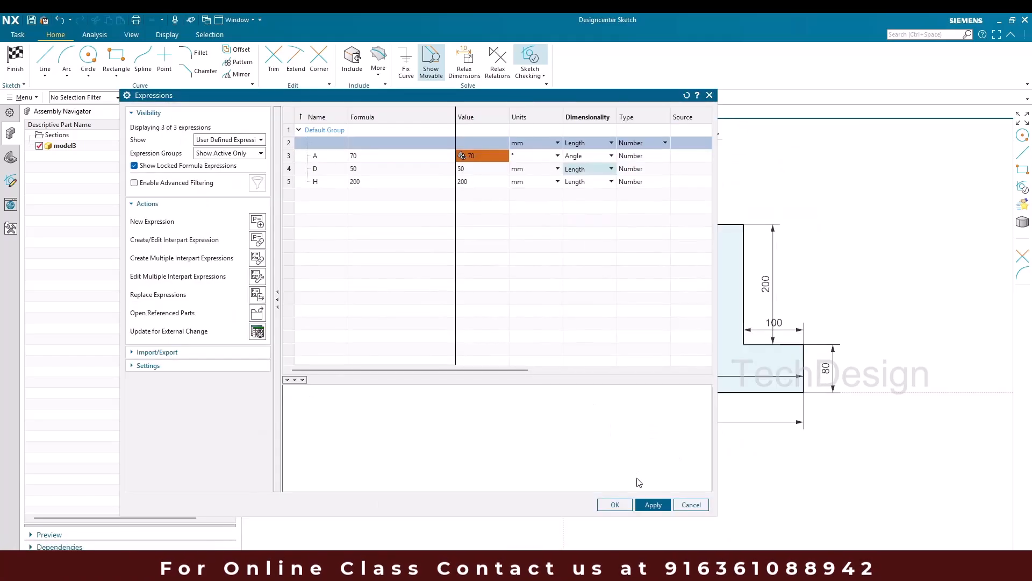
pyautogui.click(623, 500)
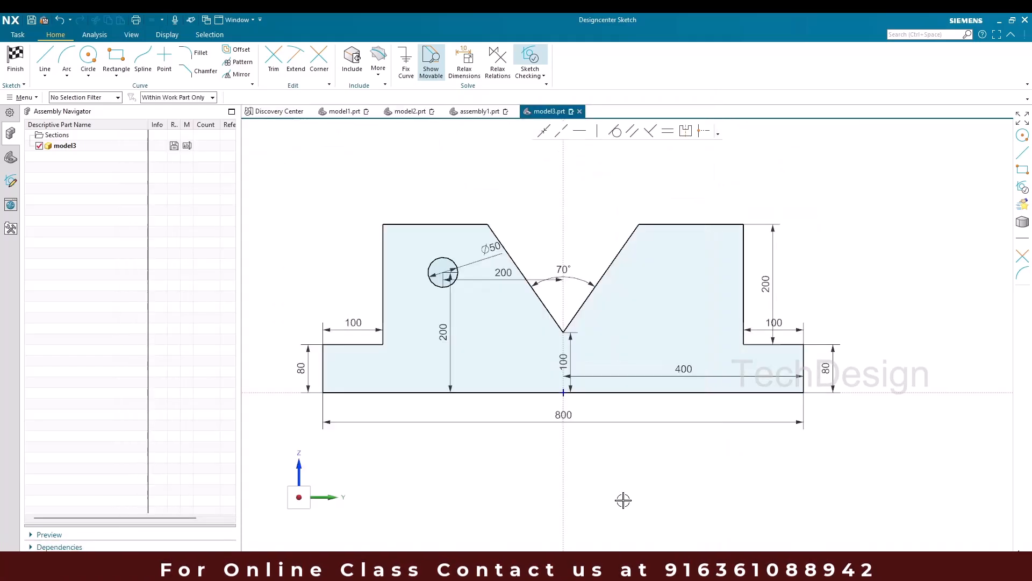
# - Link the 200 mm height dimension of the upper right vertical edge to the expression H
pyautogui.rightClick(770, 290)
pyautogui.click(758, 297)
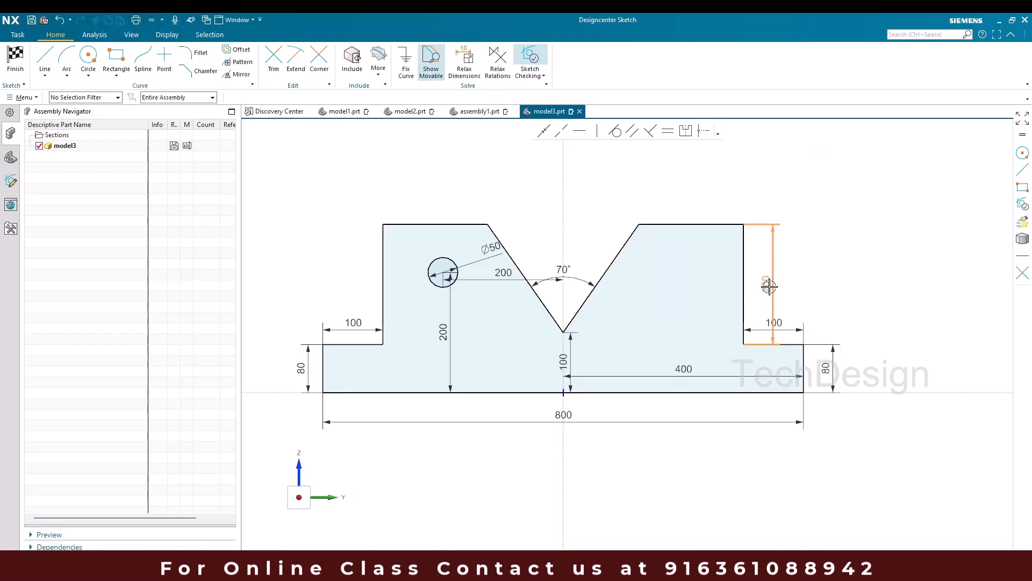
pyautogui.doubleClick(770, 287)
pyautogui.rightClick(769, 288)
pyautogui.click(801, 294)
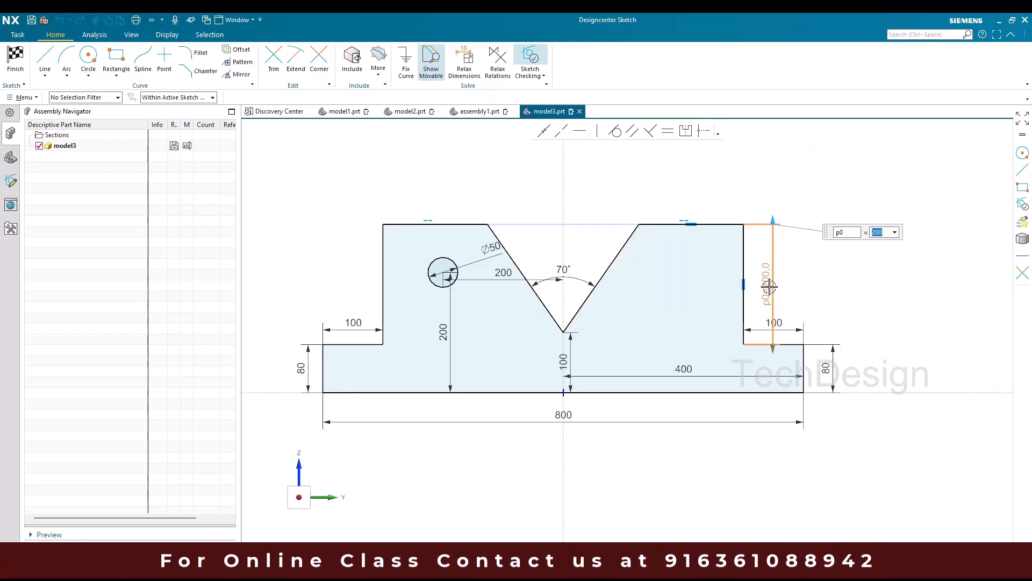
pyautogui.write('H')
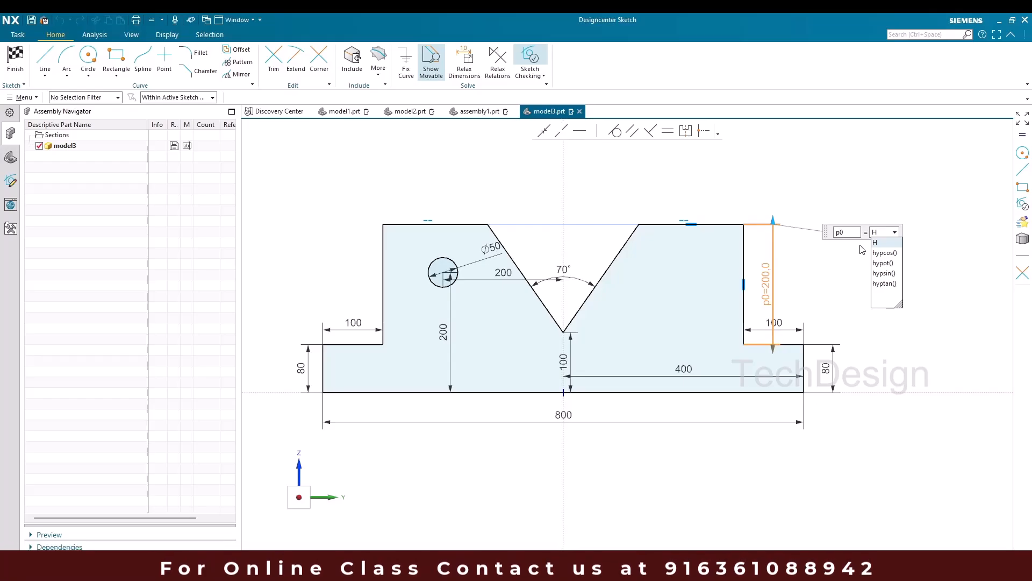
pyautogui.press('Return')
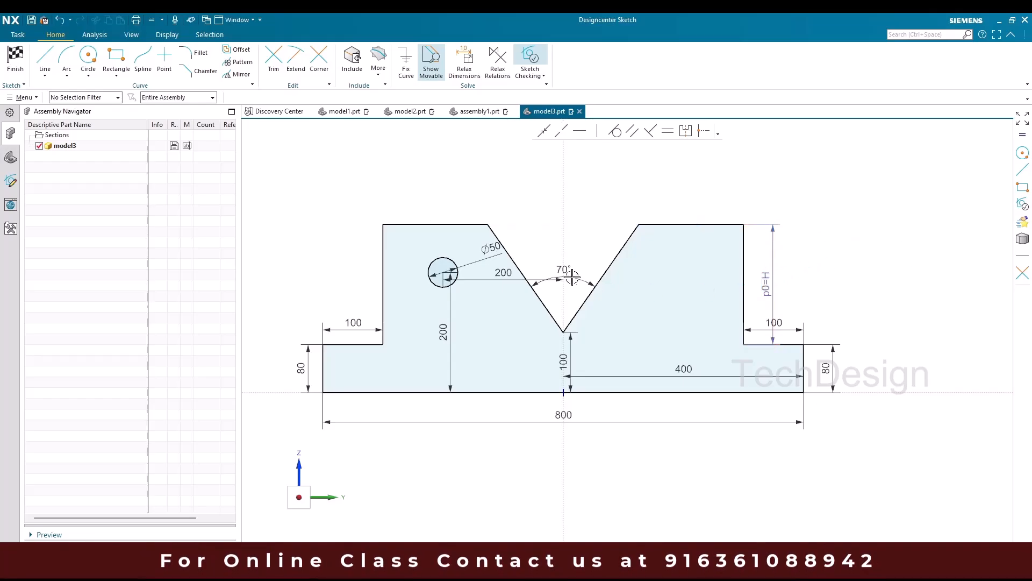
# - Link the angle dimension between the two V slopes to the expression A
pyautogui.click(571, 267)
pyautogui.doubleClick(569, 267)
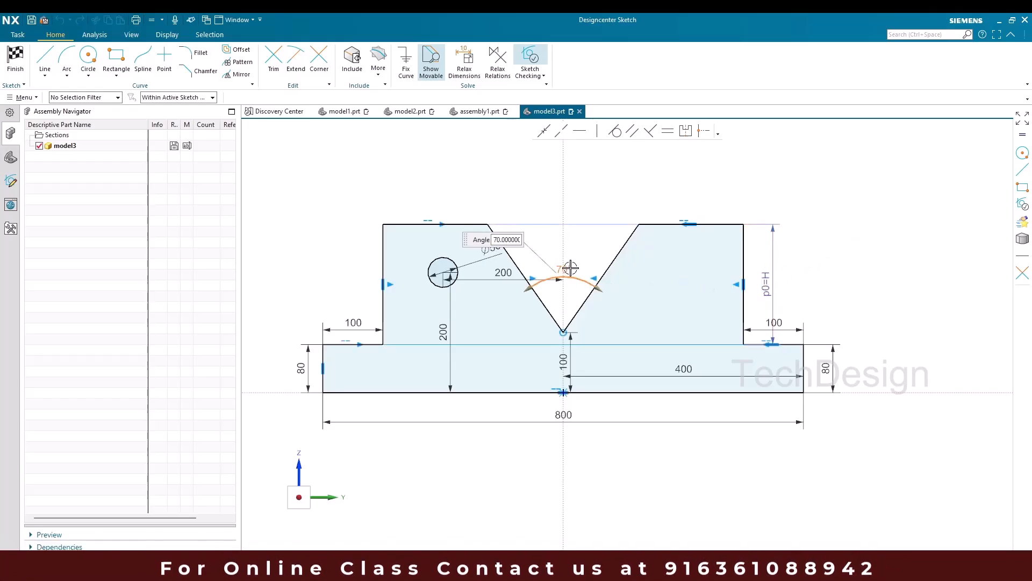
pyautogui.click(590, 282)
pyautogui.write('A')
pyautogui.press('Return')
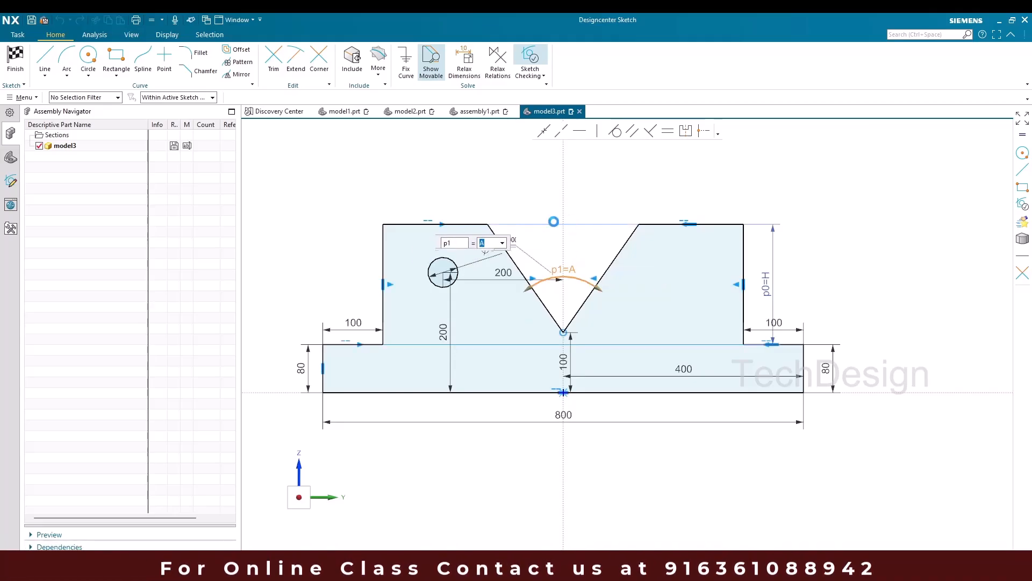
# - Link the circle's diameter dimension to the expression D
pyautogui.rightClick(494, 254)
pyautogui.click(495, 255)
pyautogui.doubleClick(494, 254)
pyautogui.rightClick(493, 253)
pyautogui.click(496, 260)
pyautogui.write('D')
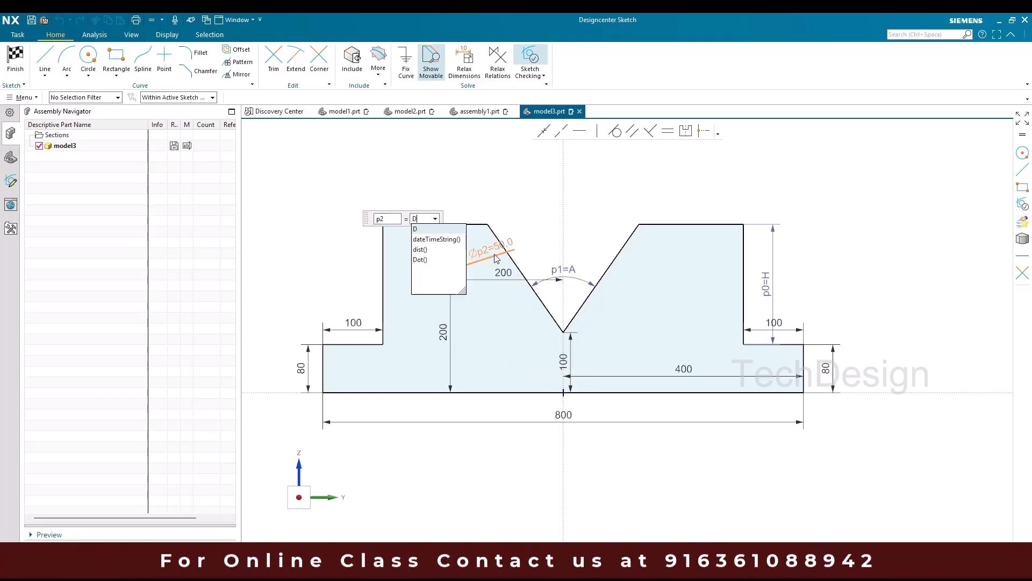
pyautogui.press('Return')
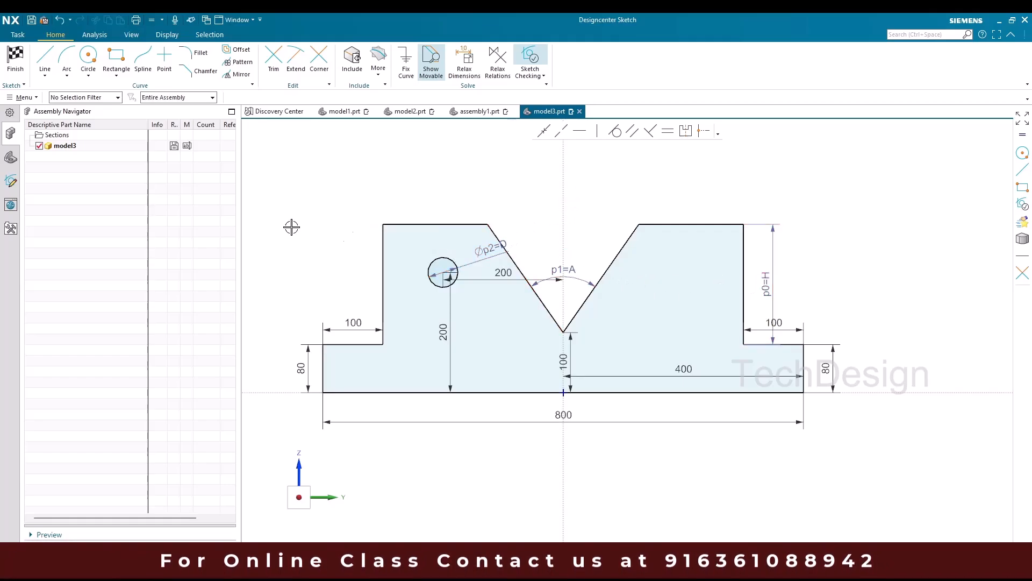
# - Review the part's user expressions in the model tree and finish the sketch
pyautogui.click(11, 158)
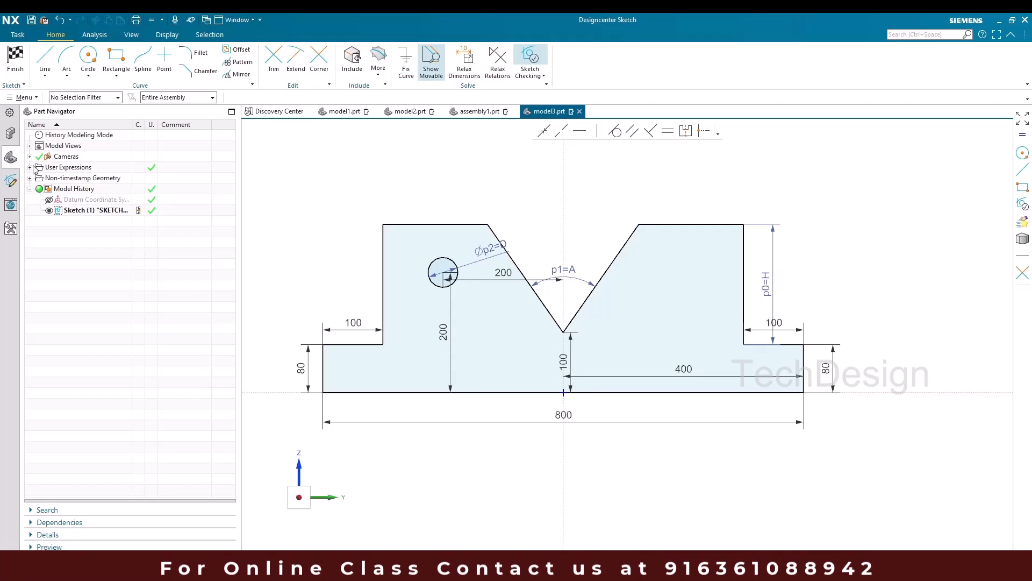
pyautogui.click(30, 167)
pyautogui.click(85, 200)
pyautogui.click(269, 265)
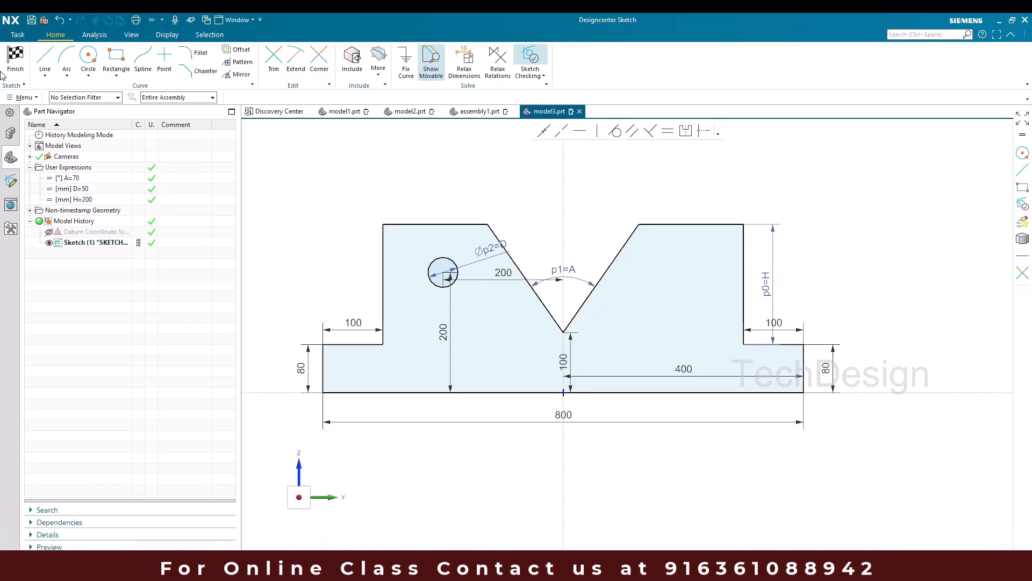
pyautogui.click(14, 61)
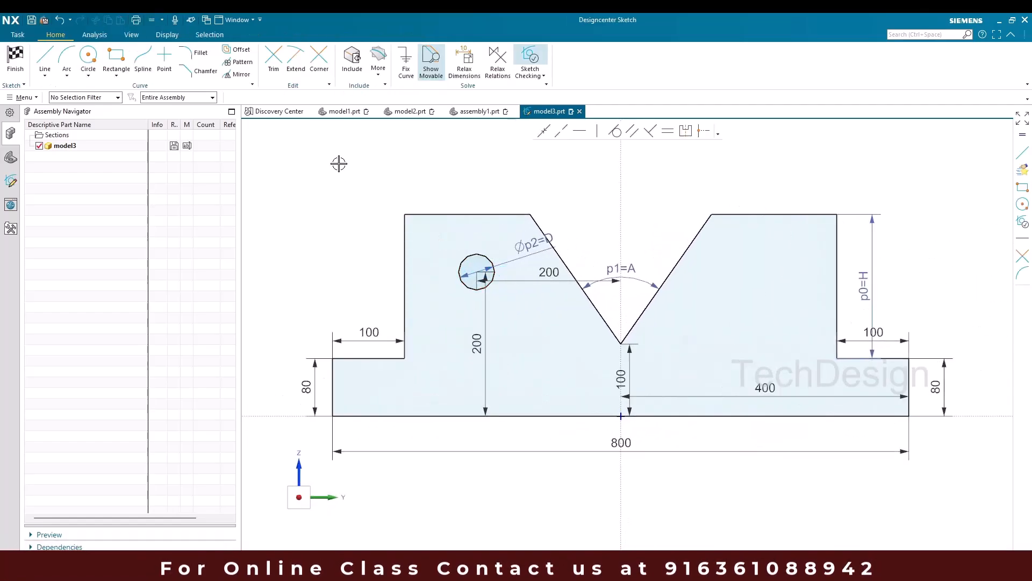
# - Mirror the circle about the vertical centerline through the V and finish the sketch
pyautogui.click(237, 73)
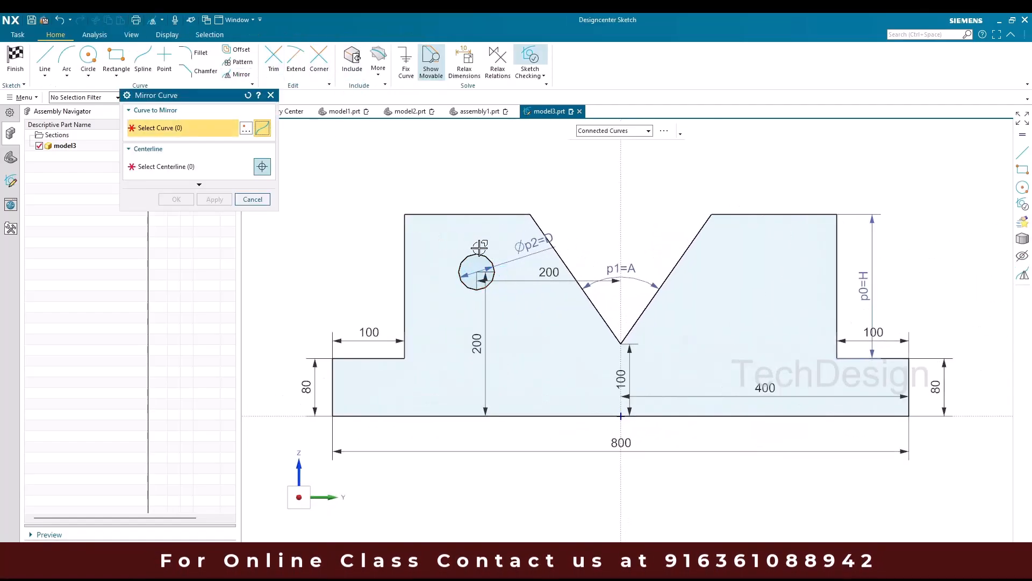
pyautogui.click(460, 270)
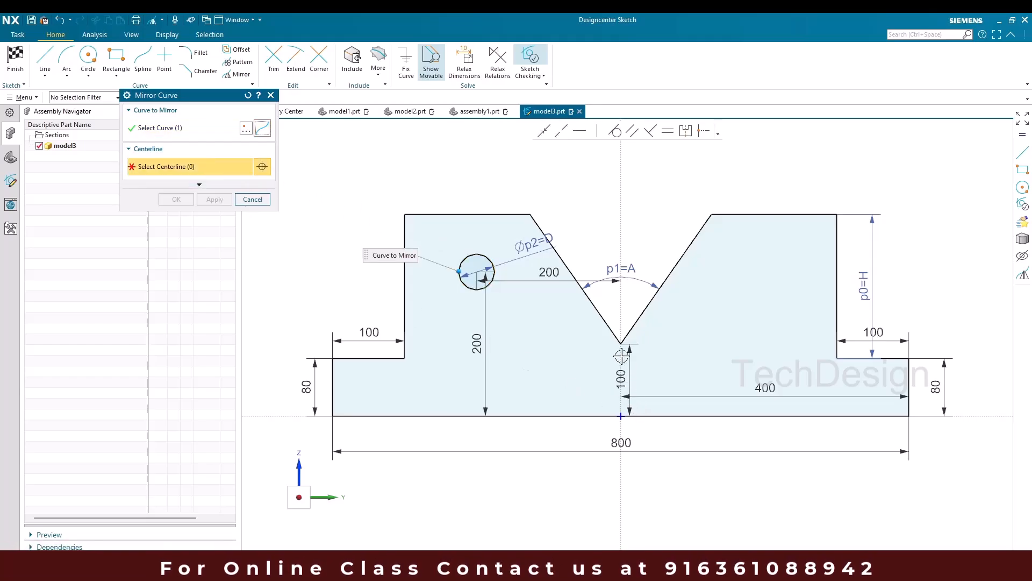
pyautogui.click(622, 374)
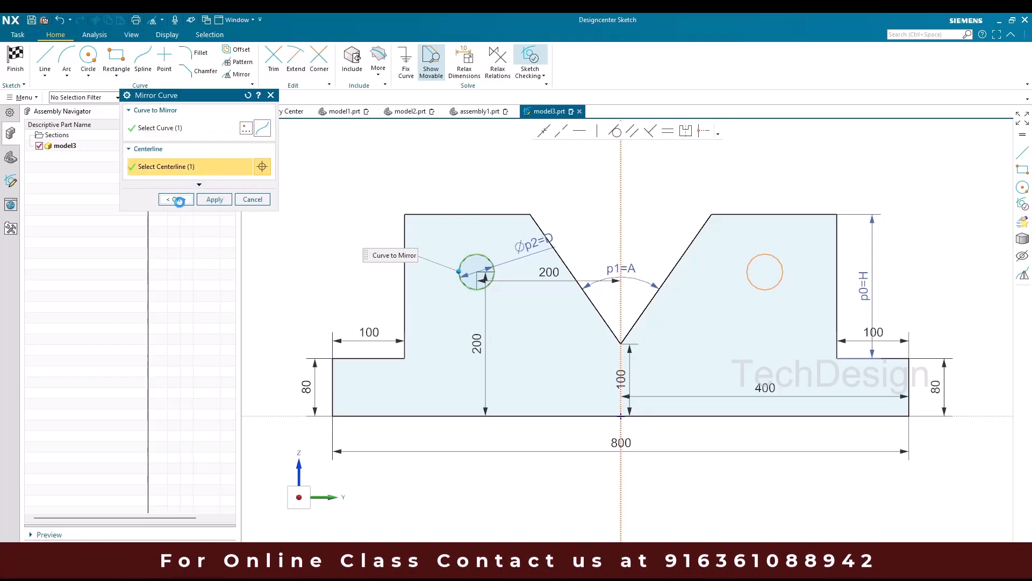
pyautogui.click(177, 199)
pyautogui.click(3, 58)
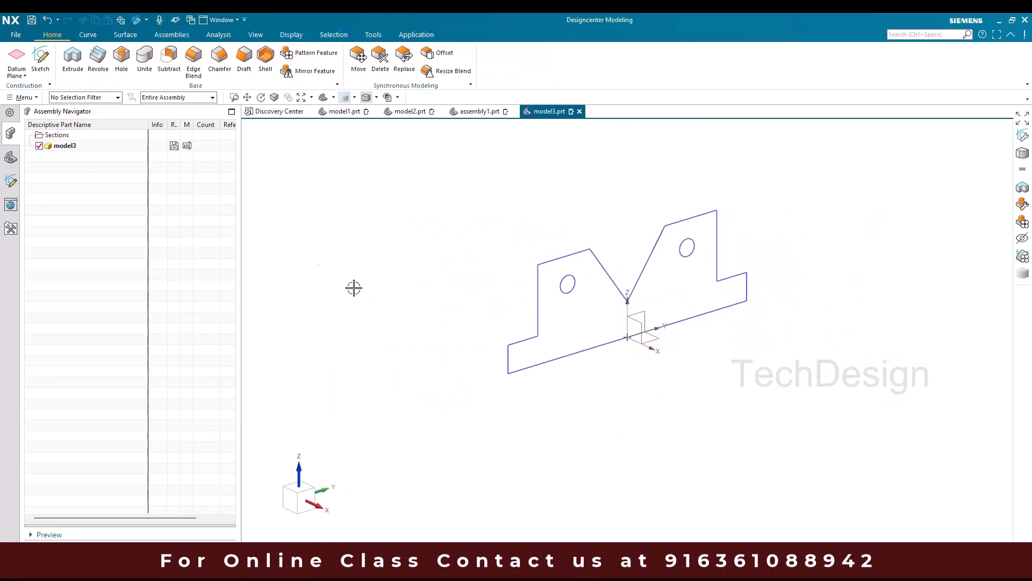
# - Extrude the V-block profile with its two holes to a distance of 300 mm
pyautogui.click(73, 72)
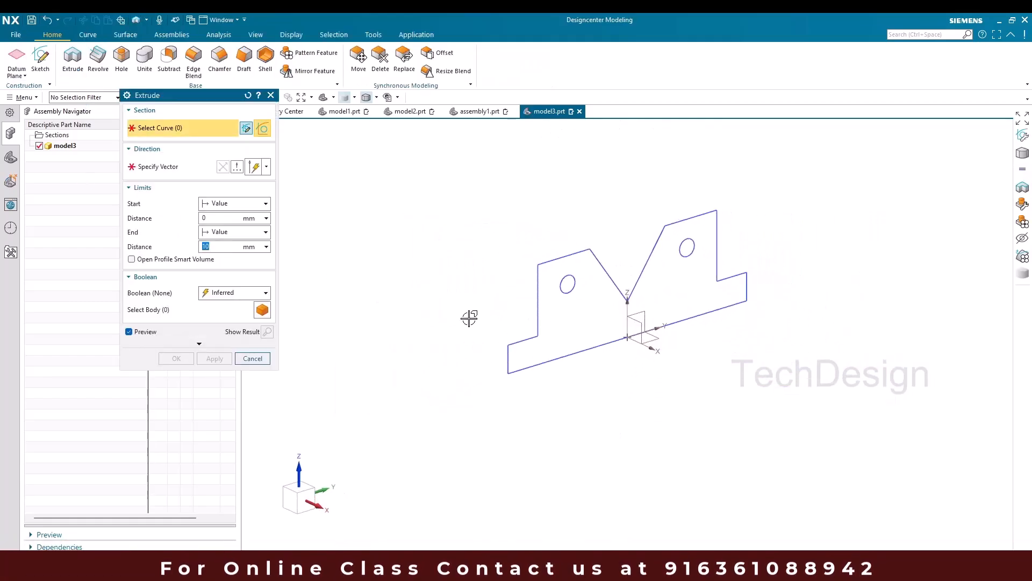
pyautogui.click(532, 321)
pyautogui.write('30')
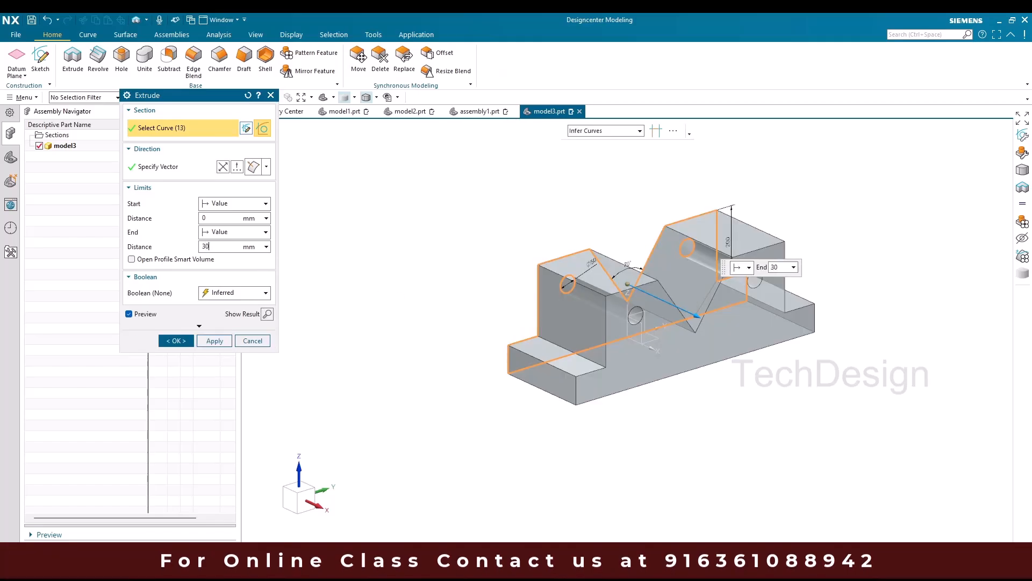
pyautogui.write('0')
pyautogui.click(176, 341)
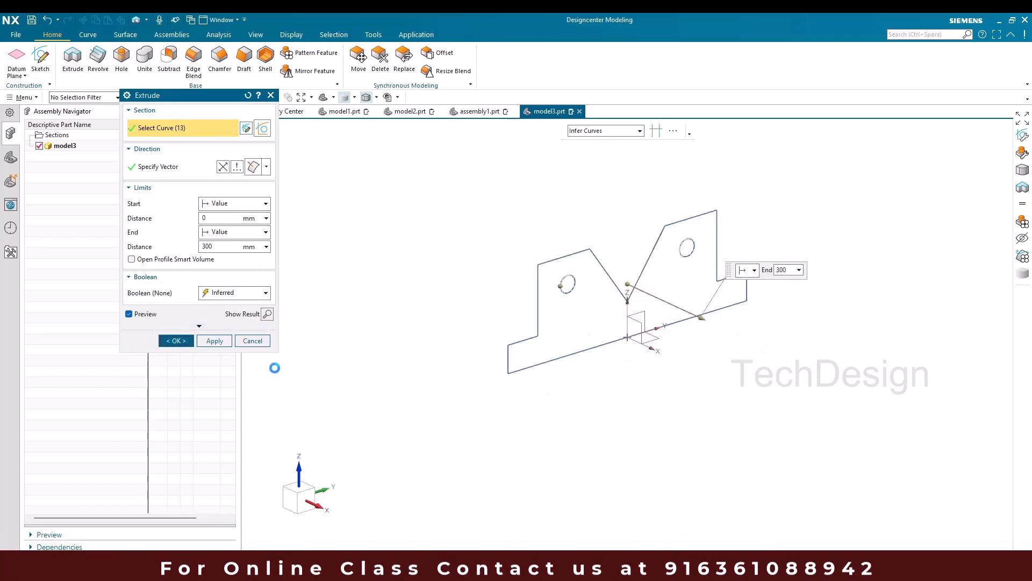
# - Start a sketch on the block's upper end face and draw a rectangle about 176 mm wide with its base at the step level
pyautogui.moveTo(385, 330); pyautogui.dragTo(416, 329, button='middle')
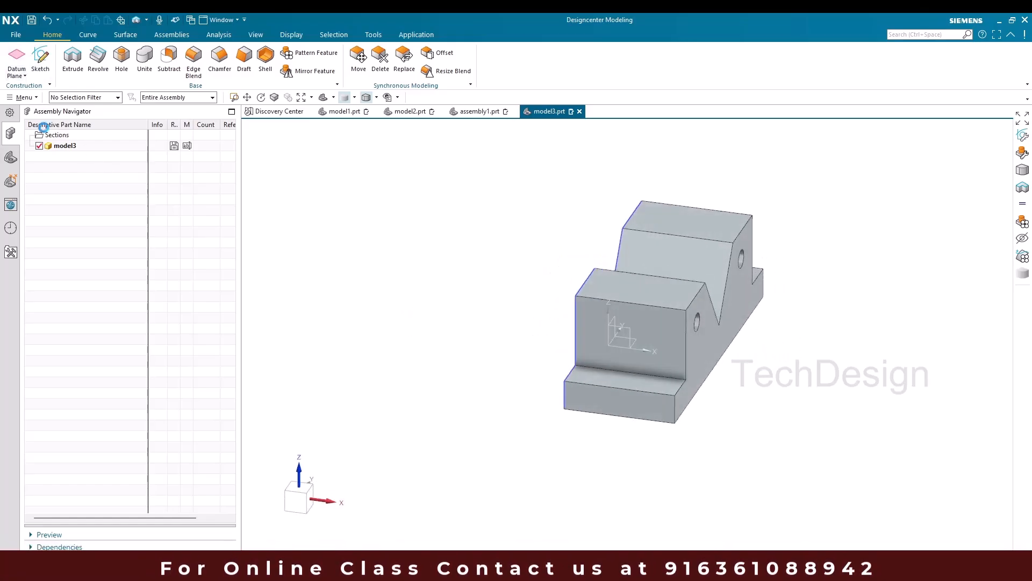
pyautogui.click(578, 355)
pyautogui.middleClick(428, 314)
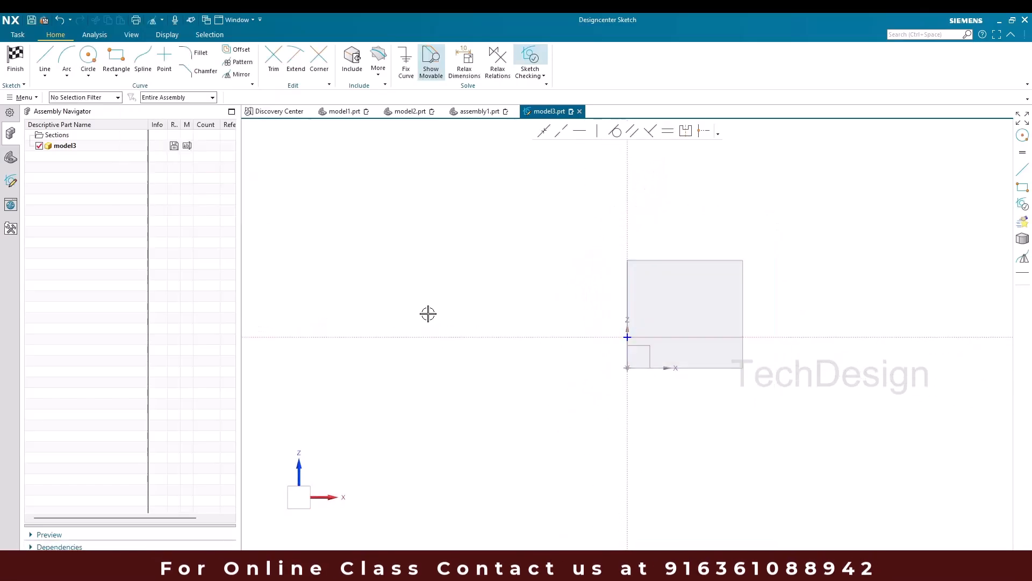
pyautogui.scroll(3, 707, 306)
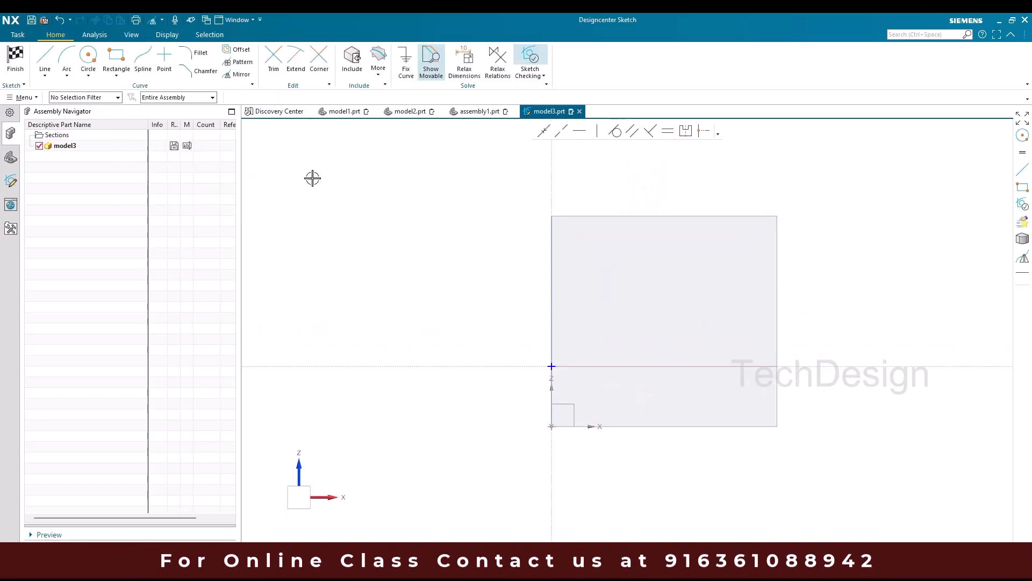
pyautogui.click(116, 58)
pyautogui.click(597, 217)
pyautogui.click(730, 365)
pyautogui.press('Escape')
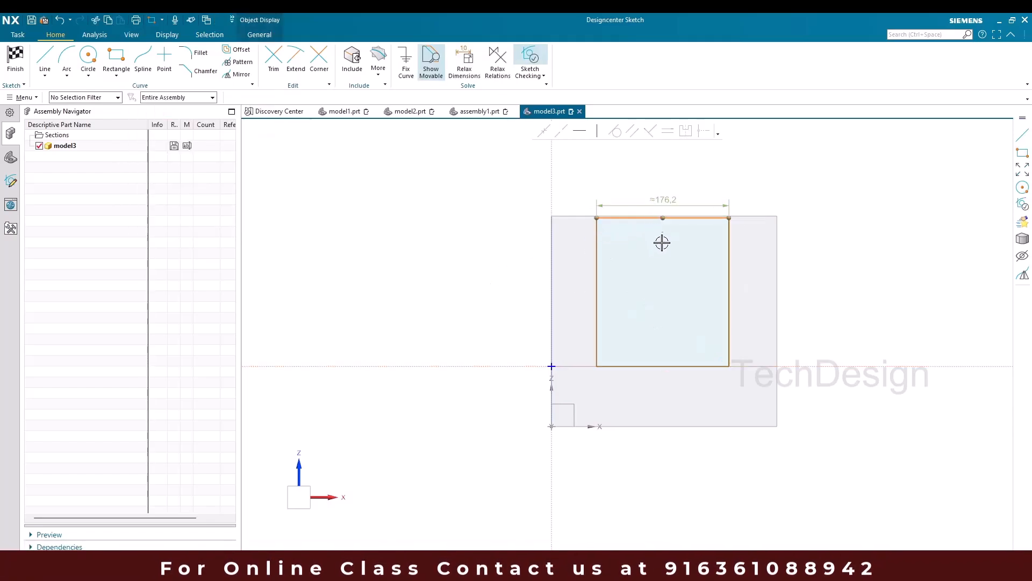
# - Set the rectangle's width to 200 mm, scaling the entire sketch
pyautogui.doubleClick(667, 203)
pyautogui.write('2')
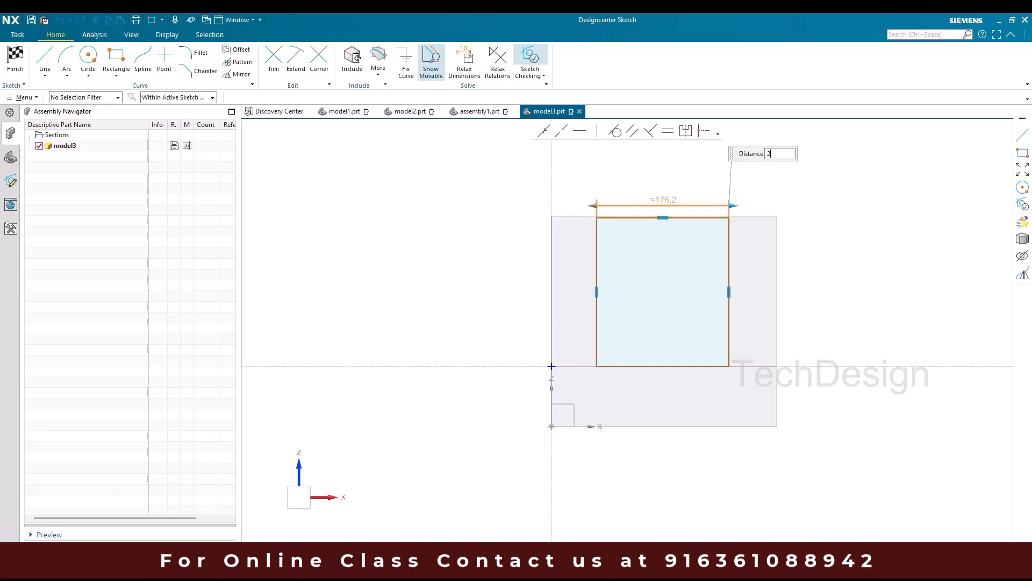
pyautogui.write('00')
pyautogui.press('Return')
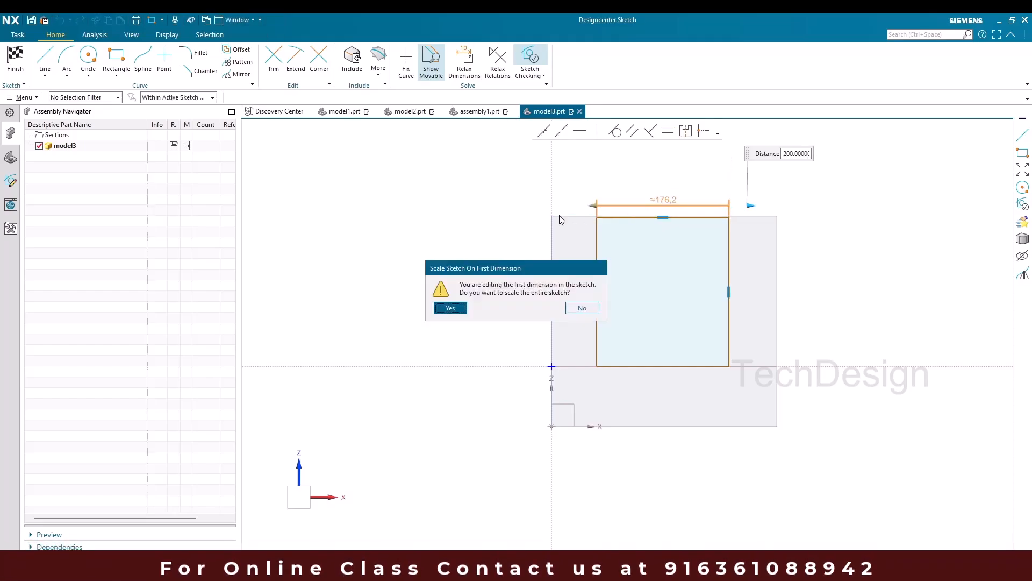
pyautogui.press('Return')
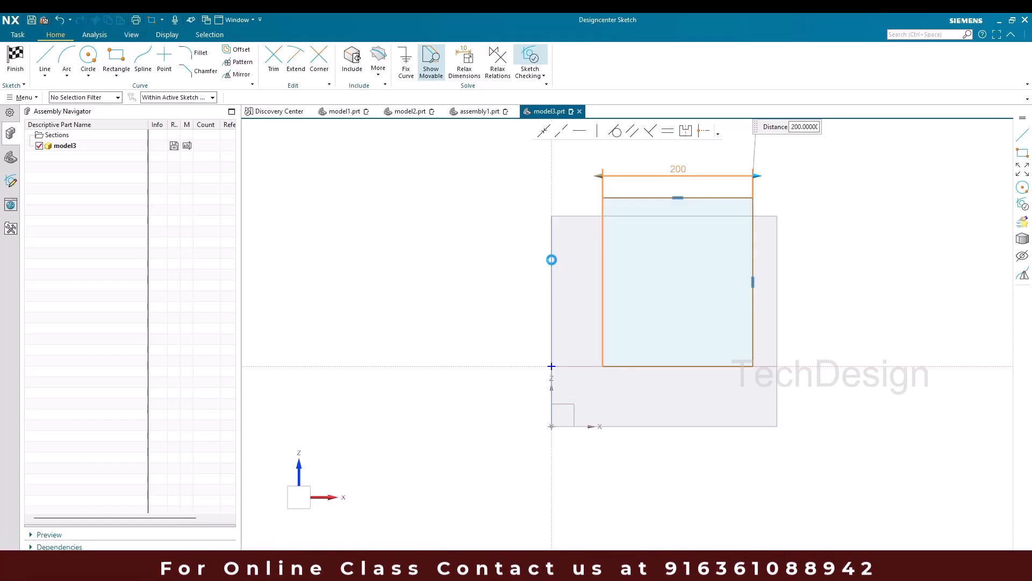
pyautogui.press('Return')
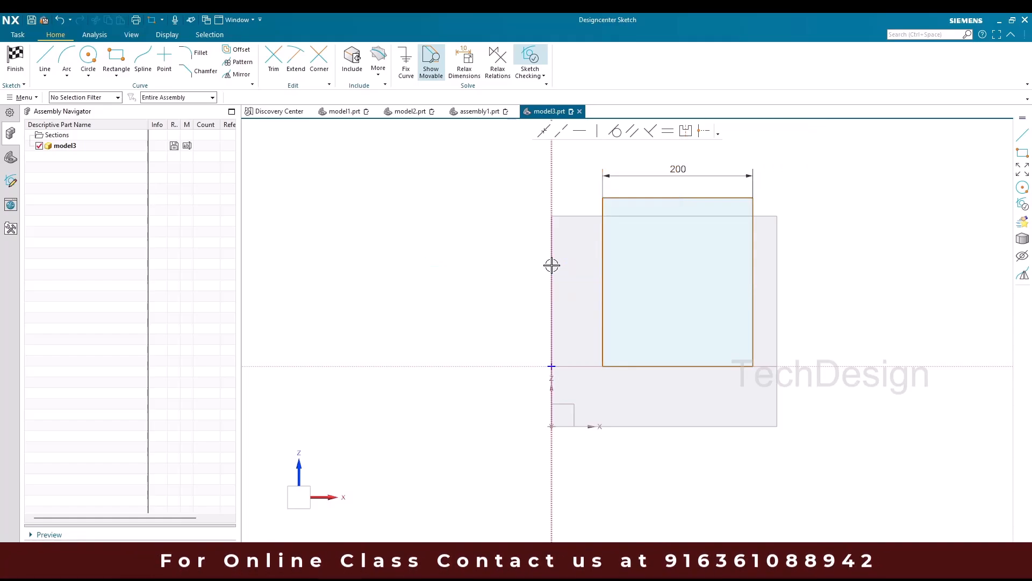
# - Set the distance from the vertical axis to the rectangle's nearest side to 50 mm and finish the sketch
pyautogui.click(582, 259)
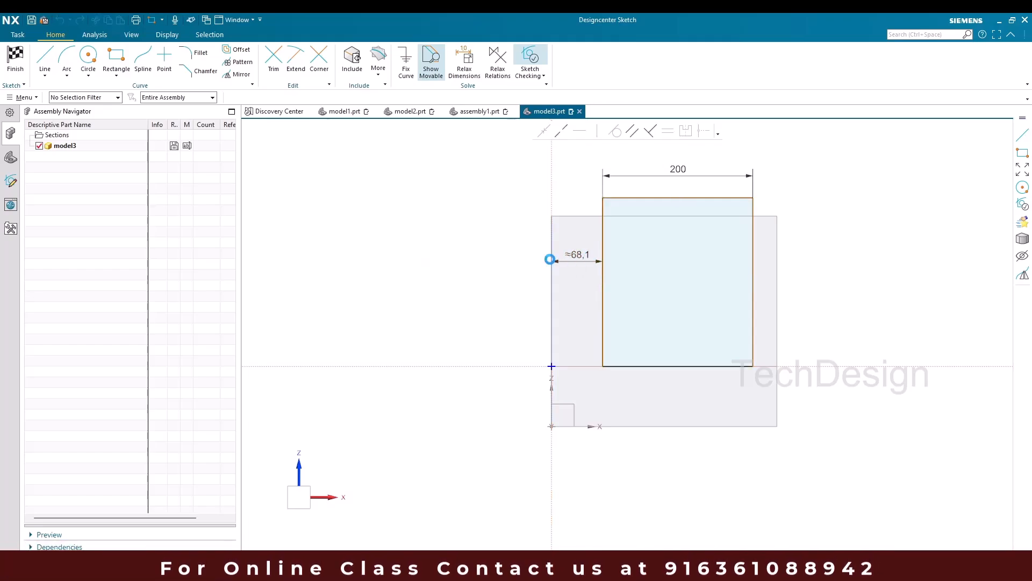
pyautogui.write('50')
pyautogui.press('Return')
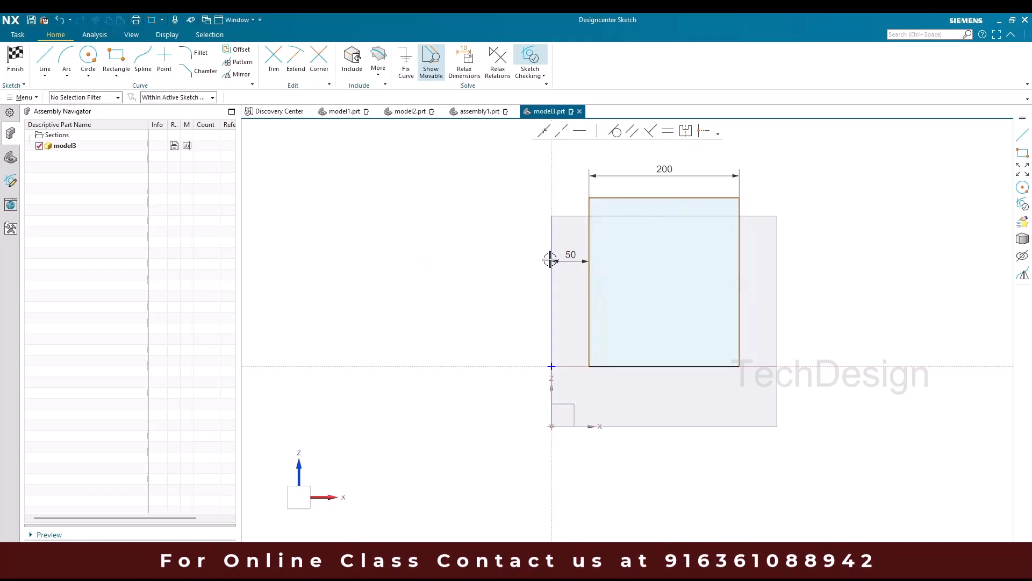
pyautogui.click(15, 60)
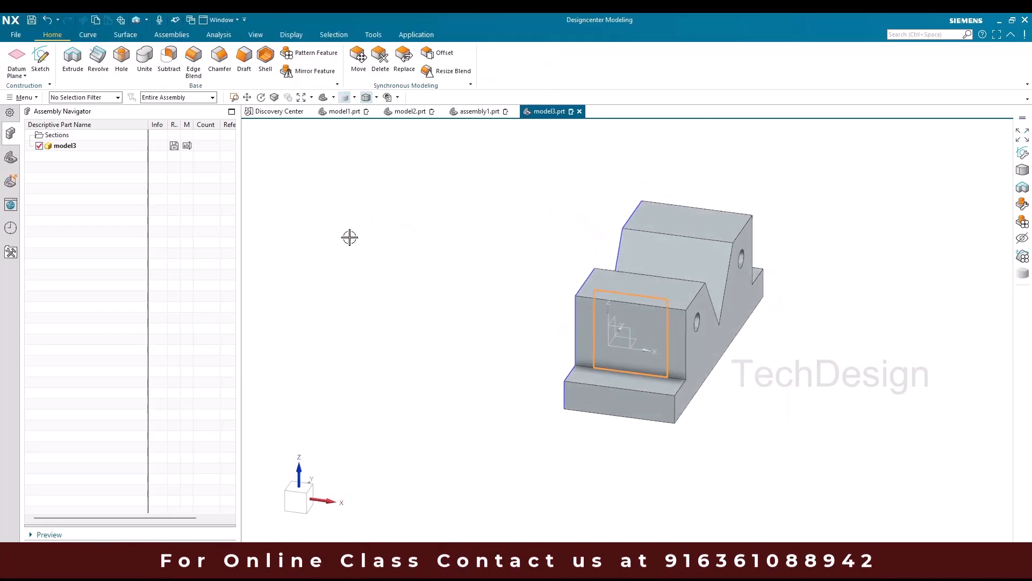
# - Extrude the rectangle 720 mm in the reversed direction through the block, subtracting it from the body
pyautogui.click(72, 58)
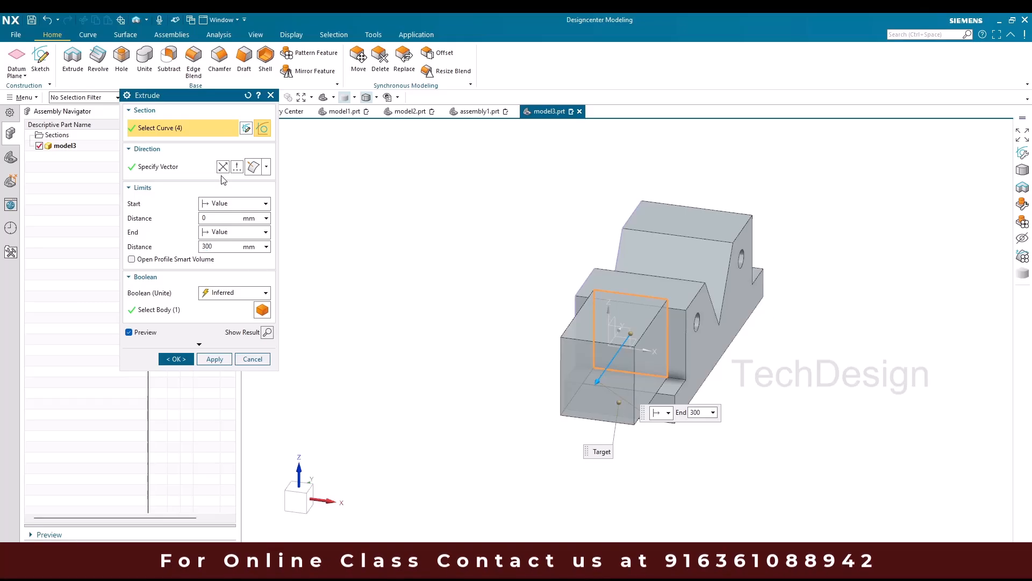
pyautogui.click(222, 167)
pyautogui.moveTo(667, 282); pyautogui.dragTo(710, 219)
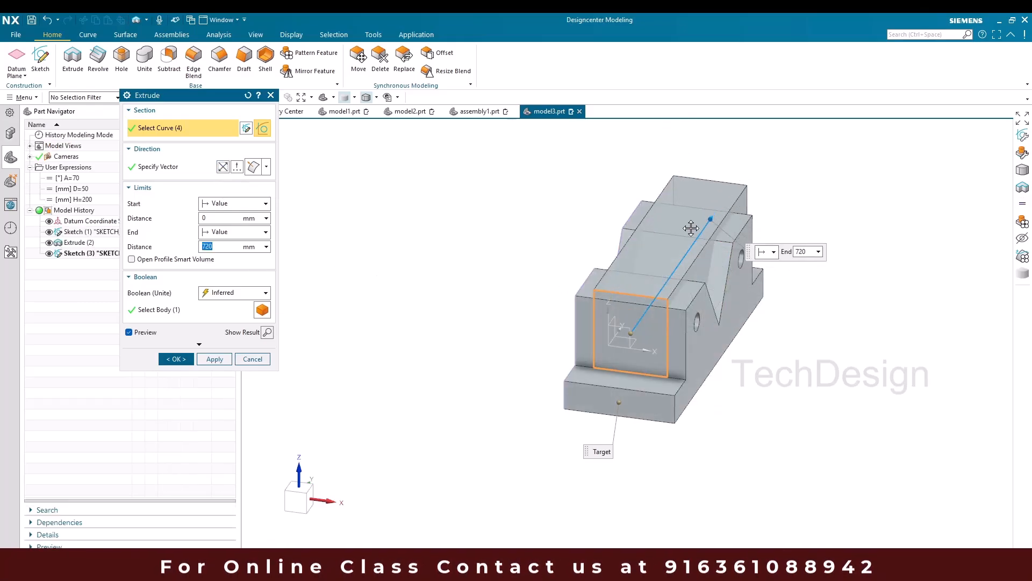
pyautogui.click(247, 292)
pyautogui.click(217, 327)
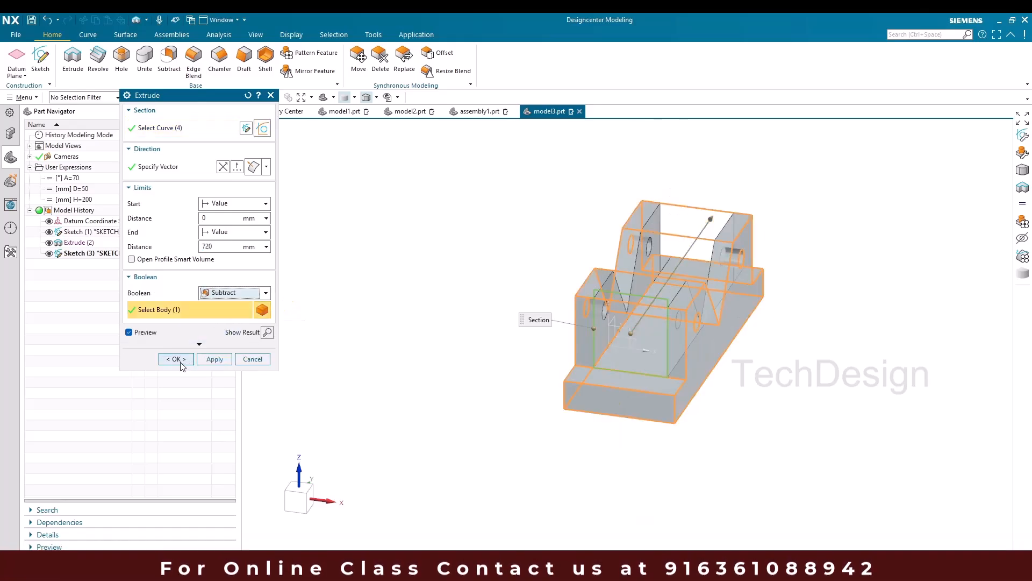
pyautogui.click(176, 357)
# - Hide the rectangle sketch and save the part as model3.prt in C:\ProgramData
pyautogui.moveTo(437, 369)
pyautogui.mouseDown(button='middle')
pyautogui.moveTo(394, 359)
pyautogui.moveTo(353, 380)
pyautogui.moveTo(394, 365)
pyautogui.moveTo(386, 357)
pyautogui.mouseUp(button='middle')
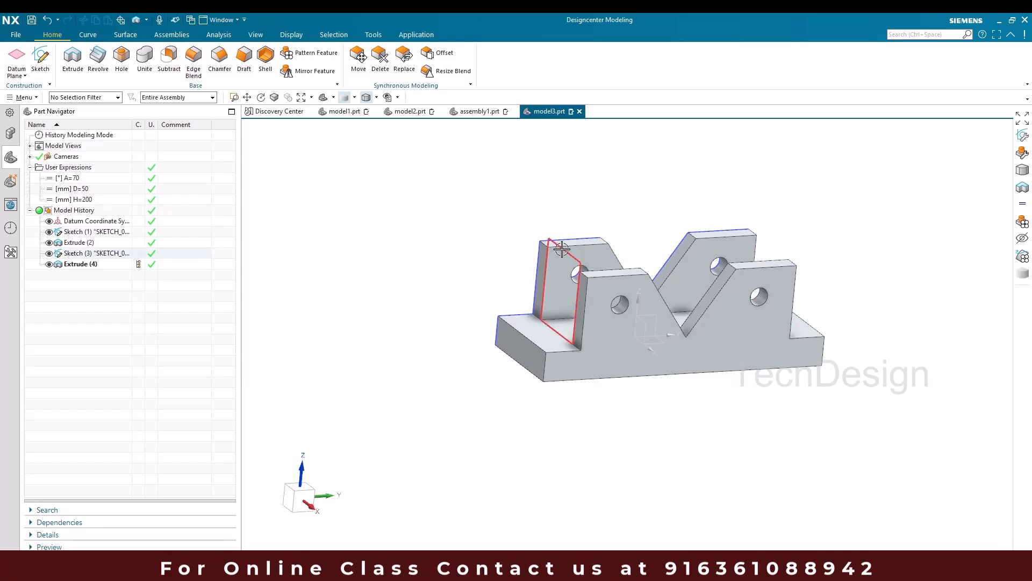
pyautogui.click(49, 253)
pyautogui.scroll(4, 542, 311)
pyautogui.scroll(-4, 529, 358)
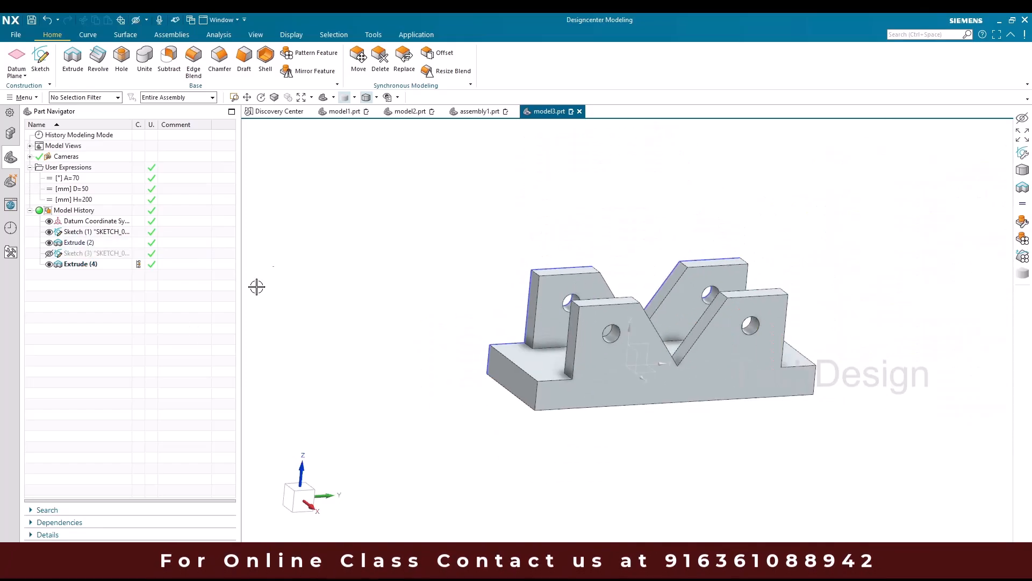
pyautogui.scroll(5, 281, 296)
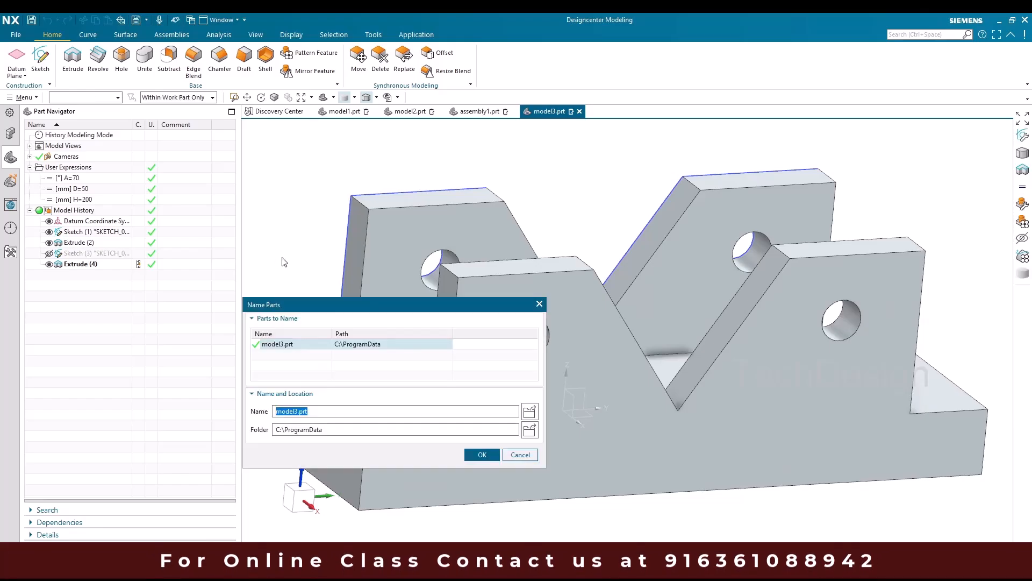
pyautogui.click(487, 455)
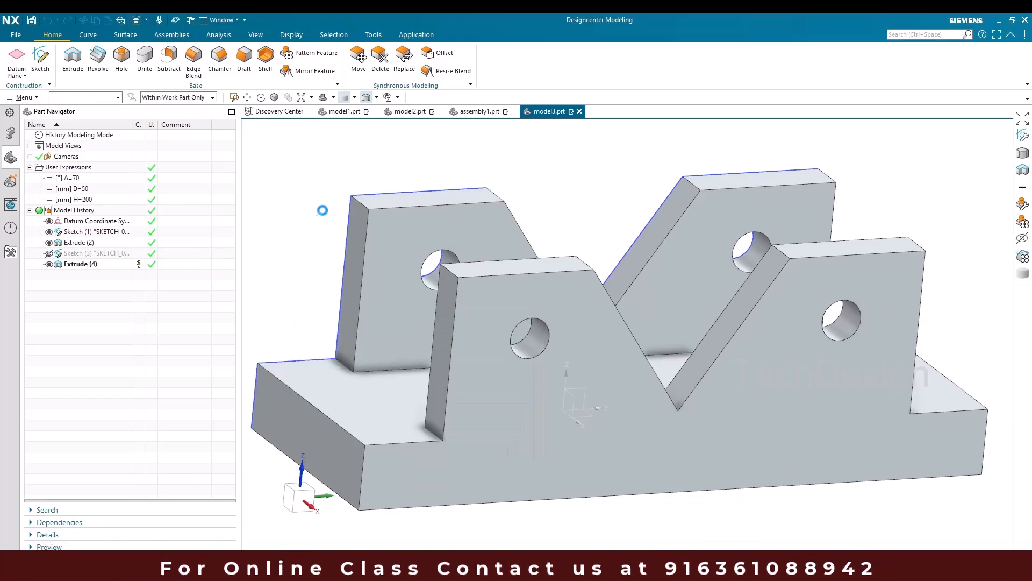
# - Switch to the assembly1 part and make the model4 component the work part
pyautogui.click(10, 135)
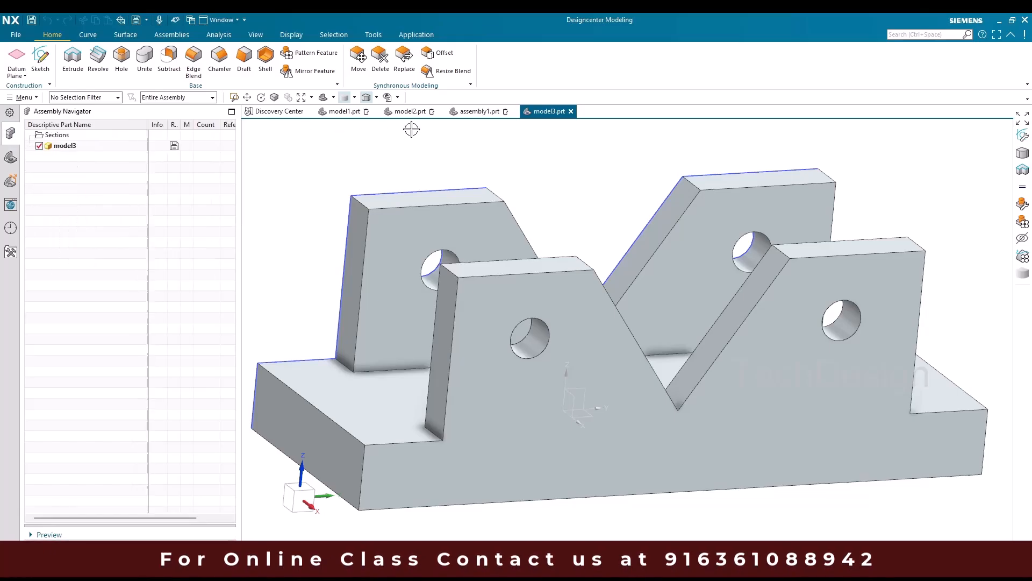
pyautogui.click(478, 111)
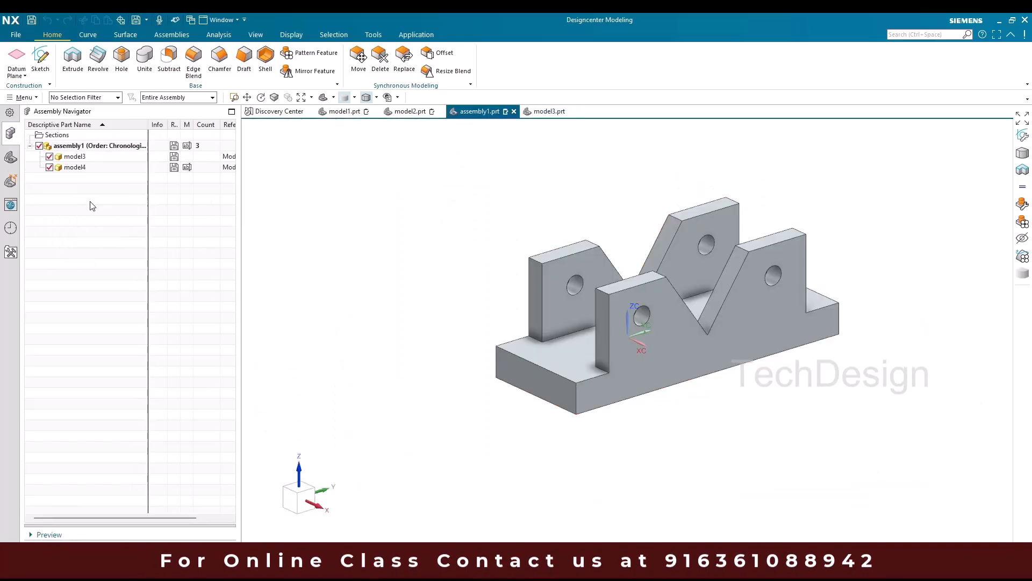
pyautogui.click(93, 167)
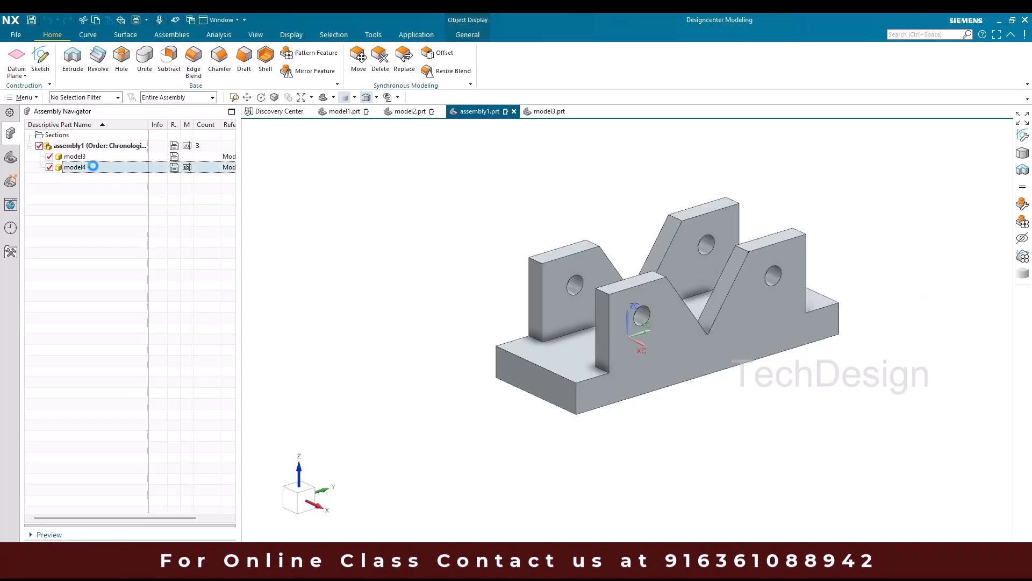
pyautogui.doubleClick(93, 167)
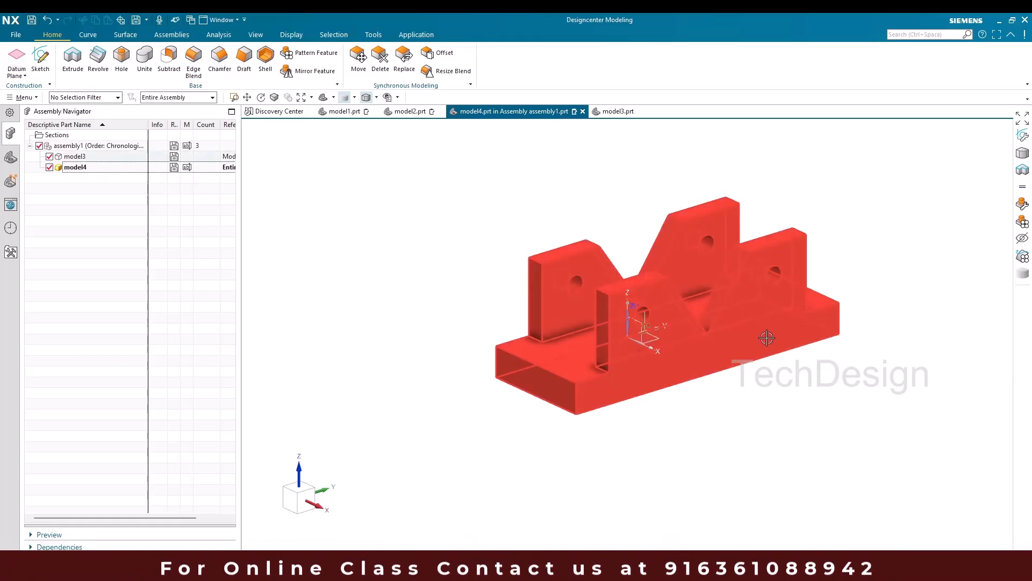
pyautogui.click(105, 171)
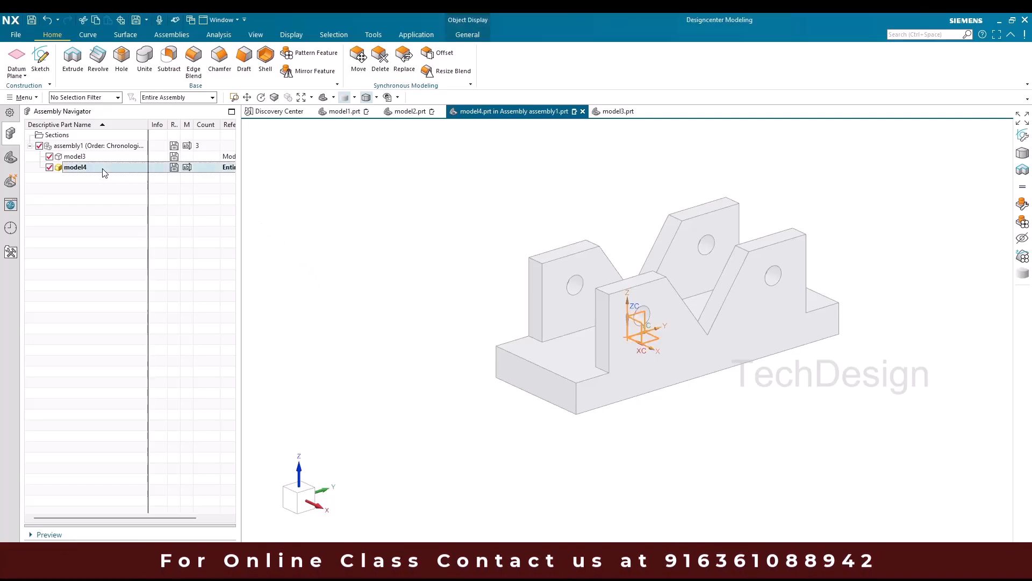
pyautogui.press('Escape')
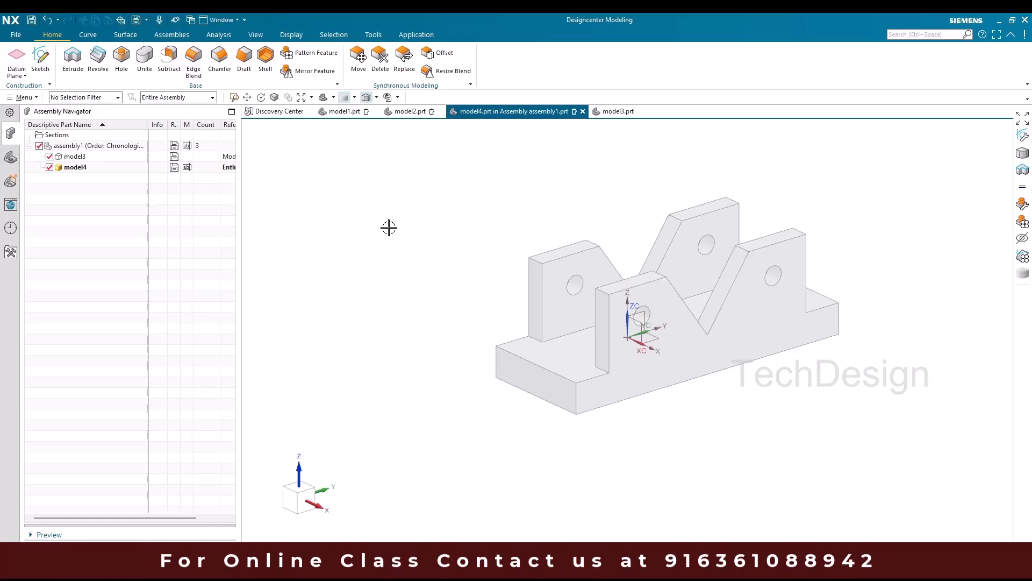
# - Create interpart expressions in model4 linked to expressions A, D and H of model3.prt
pyautogui.hotkey('ctrl', 'e')
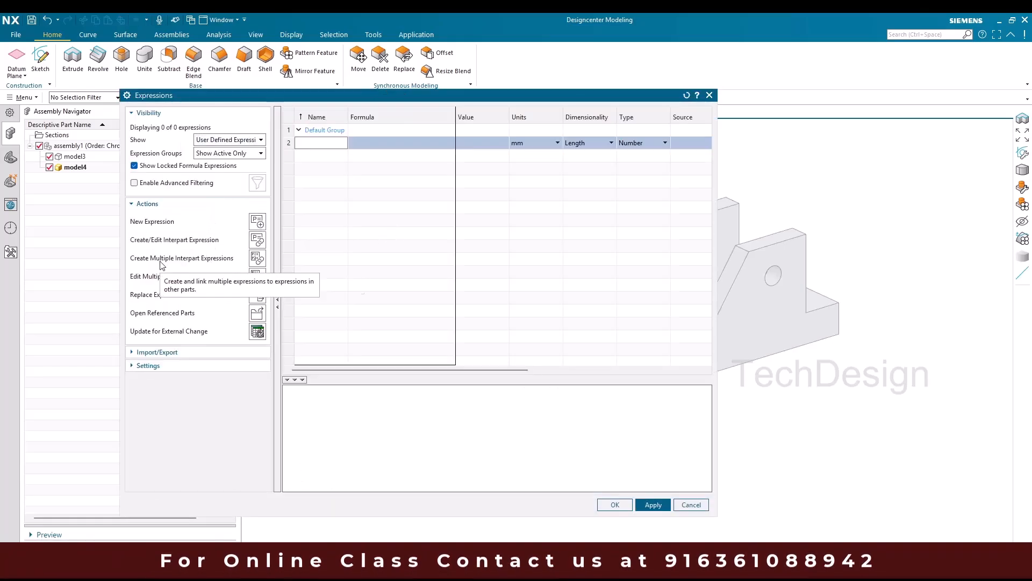
pyautogui.click(257, 258)
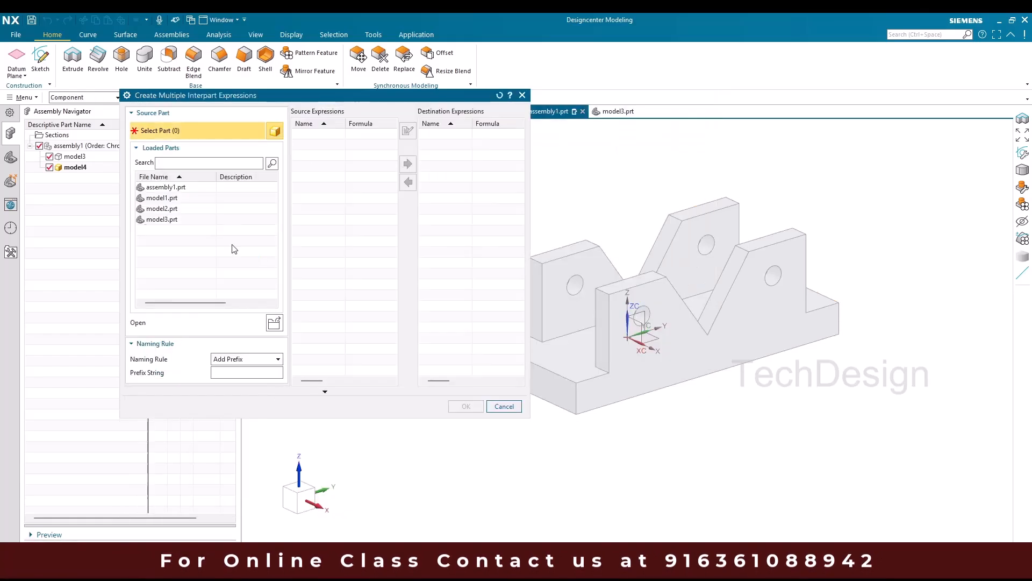
pyautogui.click(161, 219)
pyautogui.click(308, 134)
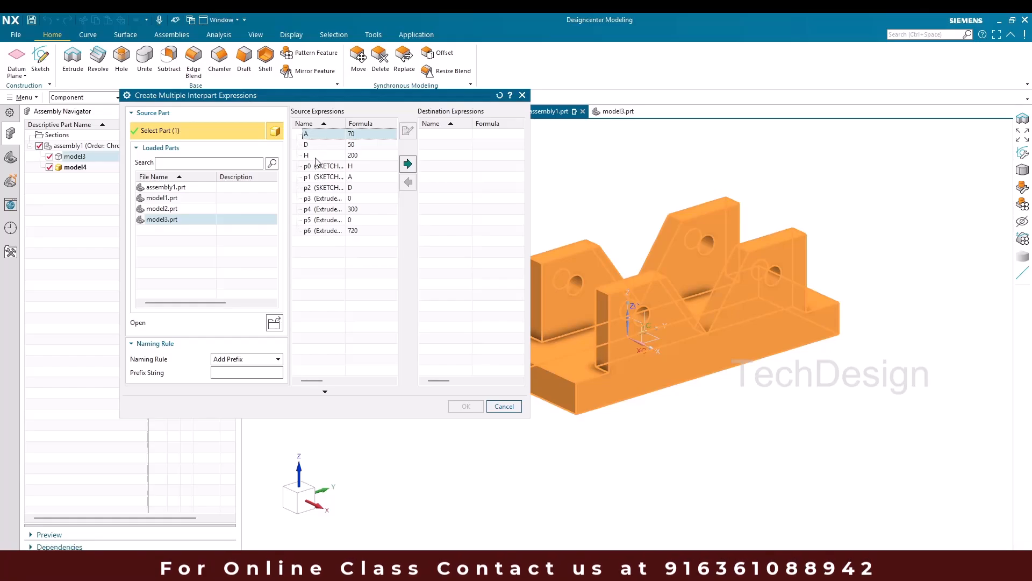
pyautogui.keyDown('shift'); pyautogui.click(316, 155); pyautogui.keyUp('shift')
pyautogui.click(408, 164)
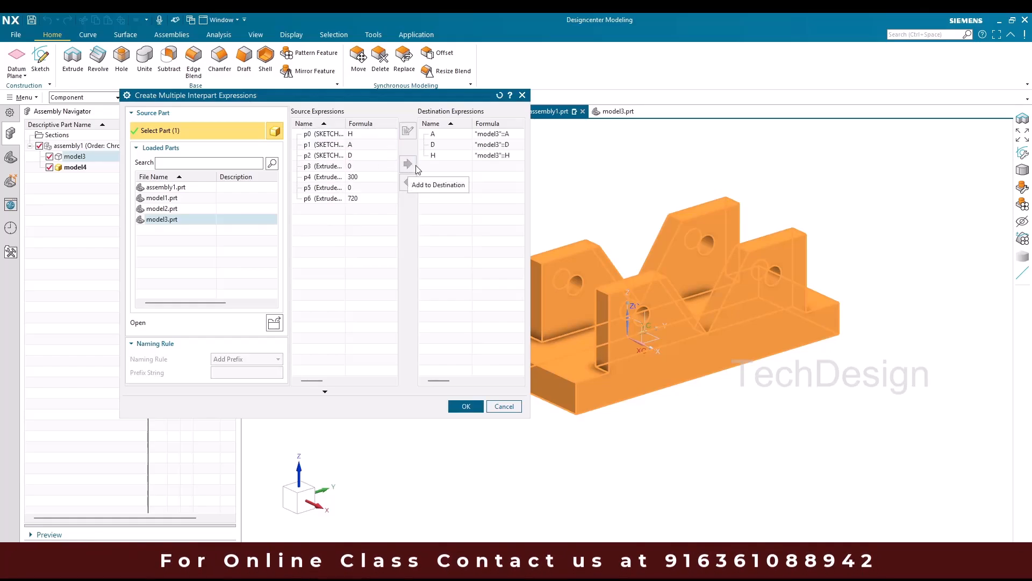
pyautogui.click(466, 406)
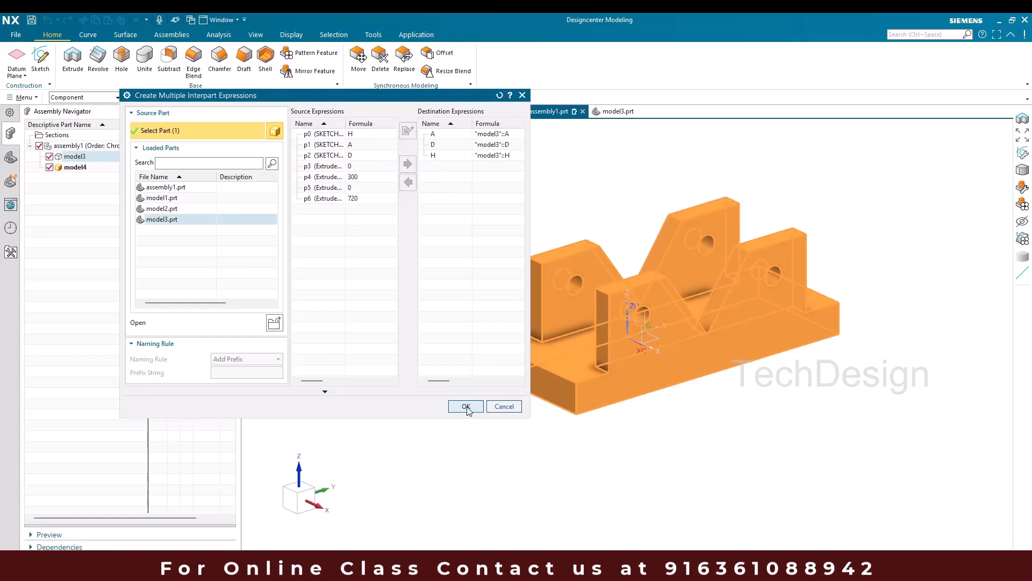
# - Show all expressions of model4 to check the three linked ones and accept the expression list
pyautogui.click(230, 140)
pyautogui.click(233, 215)
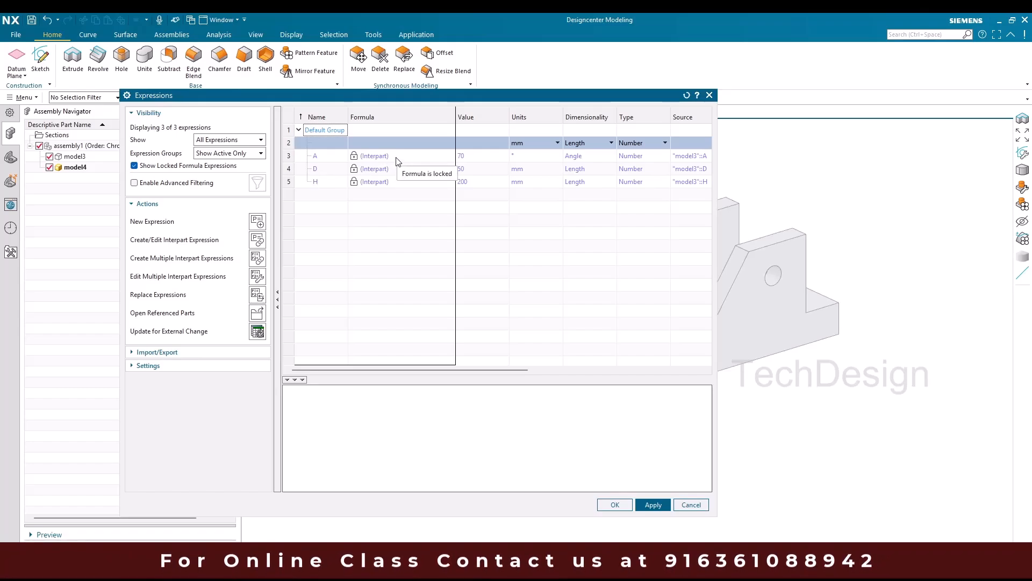
pyautogui.click(614, 505)
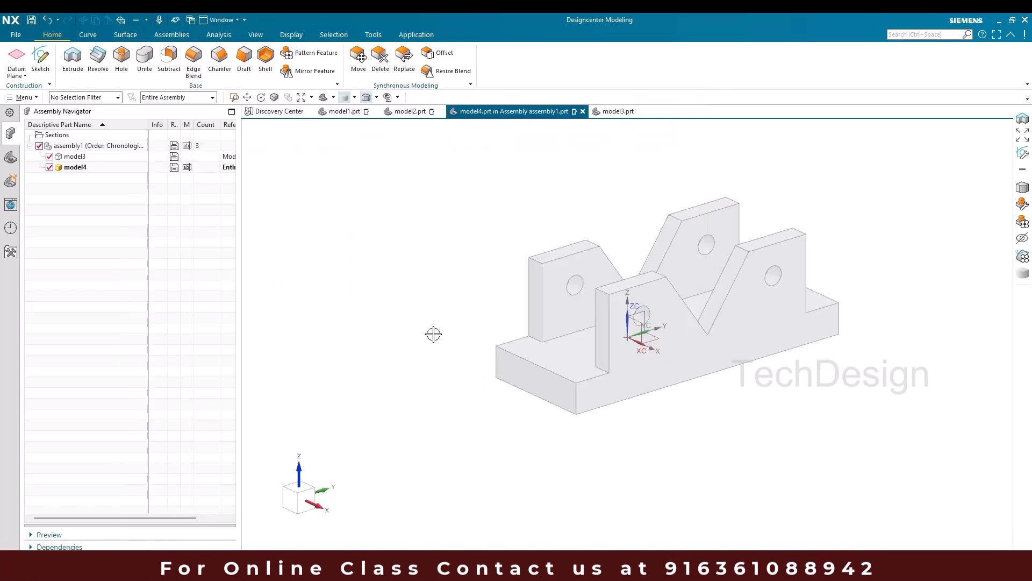
# - Sketch a closed V-notched block profile on the Right principal plane, tracing the outline of model3's upright wall above its base
pyautogui.rightClick(411, 306)
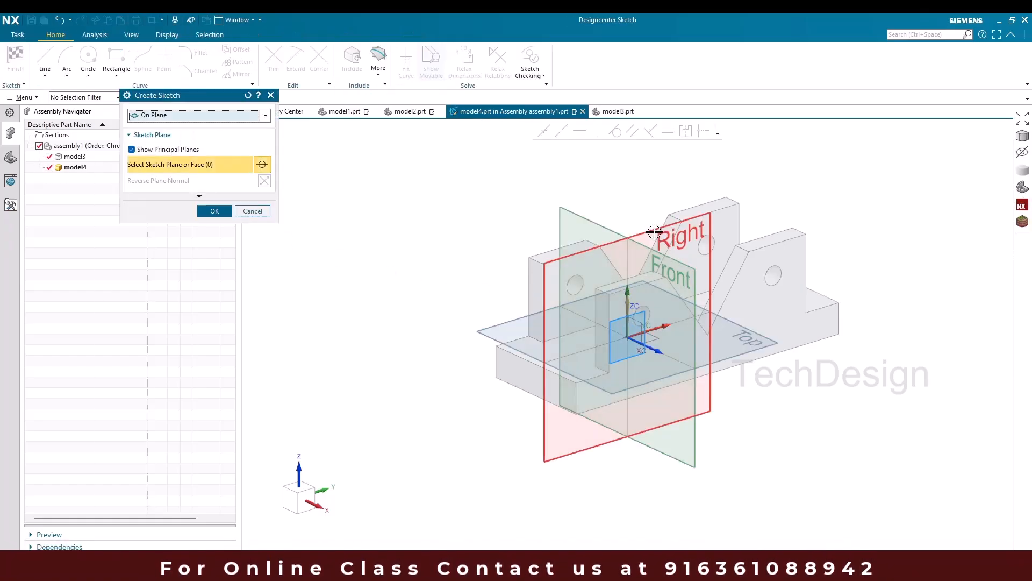
pyautogui.click(655, 232)
pyautogui.middleClick(434, 242)
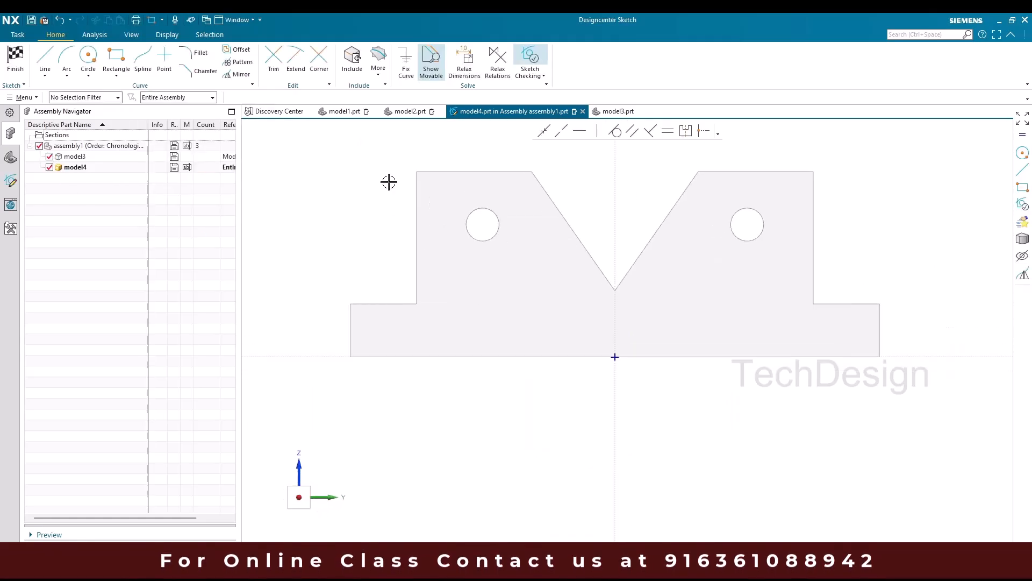
pyautogui.click(44, 58)
pyautogui.click(417, 172)
pyautogui.click(532, 172)
pyautogui.click(615, 295)
pyautogui.click(697, 171)
pyautogui.click(813, 171)
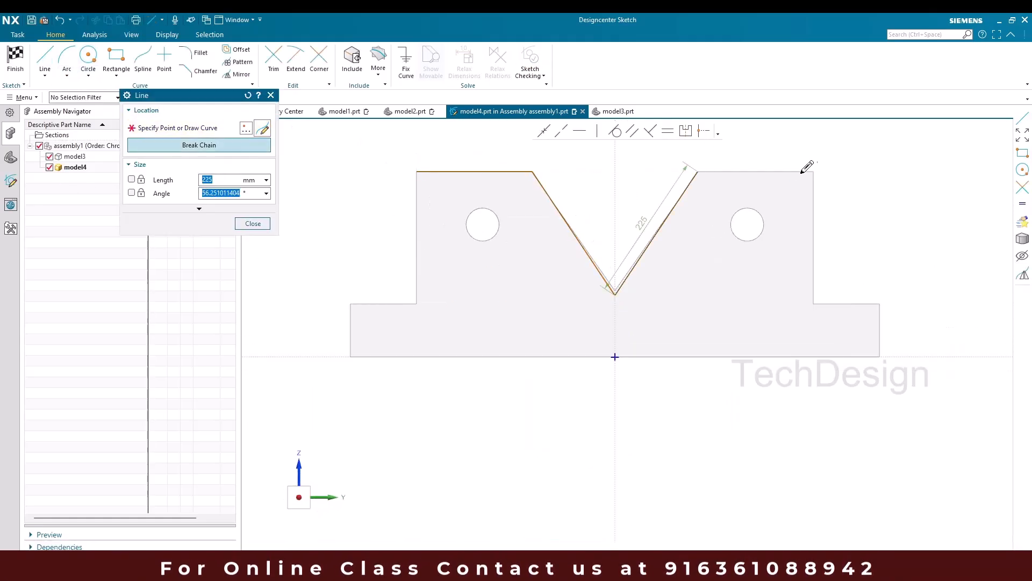
pyautogui.click(814, 304)
pyautogui.click(419, 304)
pyautogui.click(417, 171)
pyautogui.middleClick(371, 201)
# - Dimension the overall width between the profile's two vertical sides to 600 mm
pyautogui.click(392, 239)
pyautogui.click(420, 217)
pyautogui.click(811, 212)
pyautogui.click(615, 212)
pyautogui.write('600')
pyautogui.press('Return')
pyautogui.press('Return')
# - Dimension the angle between the two sloping lines of the V-notch to 70°
pyautogui.middleClick(583, 247)
pyautogui.click(584, 247)
pyautogui.click(661, 226)
pyautogui.click(611, 236)
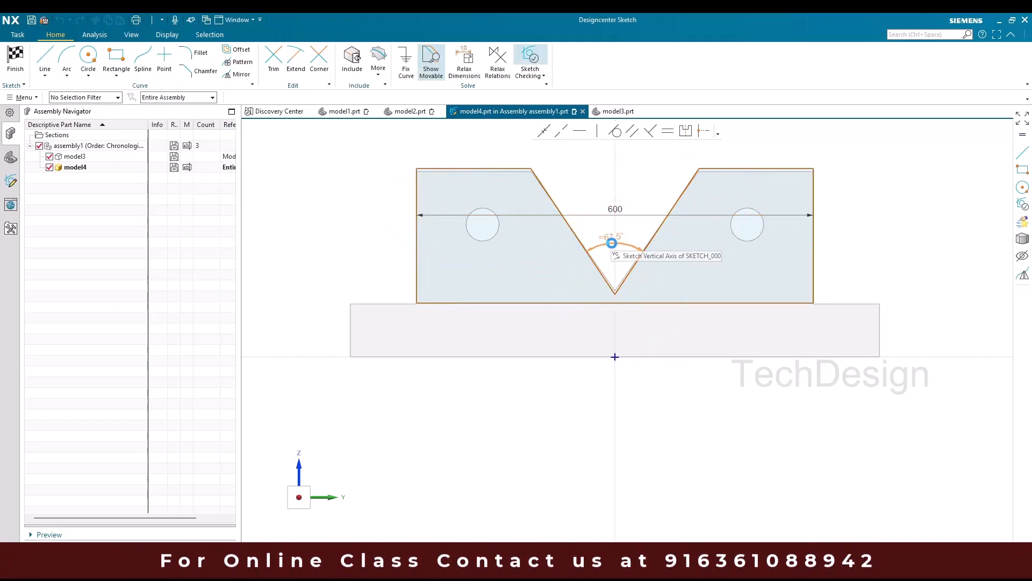
pyautogui.doubleClick(625, 240)
pyautogui.write('70')
pyautogui.press('Return')
# - Place the profile's lower edge 80 mm above the horizontal axis and set its side height to 200 mm
pyautogui.middleClick(724, 286)
pyautogui.click(640, 303)
pyautogui.click(638, 356)
pyautogui.click(787, 329)
pyautogui.write('80')
pyautogui.press('Return')
pyautogui.click(813, 263)
pyautogui.click(837, 232)
pyautogui.write('200')
pyautogui.press('Return')
pyautogui.middleClick(837, 232)
# - Set the height of the V-notch's lowest point above the horizontal axis to 100 mm
pyautogui.click(616, 295)
pyautogui.click(638, 356)
pyautogui.click(615, 329)
pyautogui.write('100')
pyautogui.press('Return')
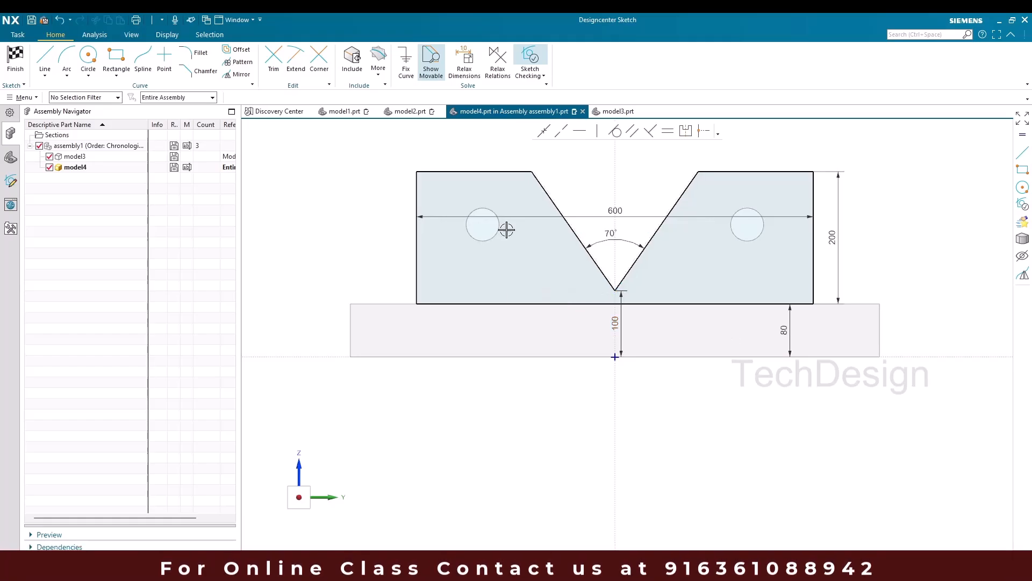
# - Draw a 50 mm diameter circle over model3's hole on the negative Y side of the V-notch
pyautogui.click(88, 58)
pyautogui.click(480, 224)
pyautogui.click(507, 226)
pyautogui.press('Escape')
pyautogui.click(505, 204)
pyautogui.click(528, 199)
pyautogui.write('50')
pyautogui.press('Return')
# - Locate the circle's centre 200 mm above the horizontal axis and 200 mm from the vertical axis
pyautogui.click(480, 240)
pyautogui.click(486, 355)
pyautogui.click(480, 291)
pyautogui.middleClick(516, 353)
pyautogui.click(482, 226)
pyautogui.click(615, 264)
pyautogui.click(549, 226)
pyautogui.write('200')
pyautogui.press('Return')
pyautogui.click(546, 417)
# - Rearrange the circle's height and diameter dimensions and move the 600 mm width dimension above the profile
pyautogui.moveTo(464, 292); pyautogui.dragTo(338, 292)
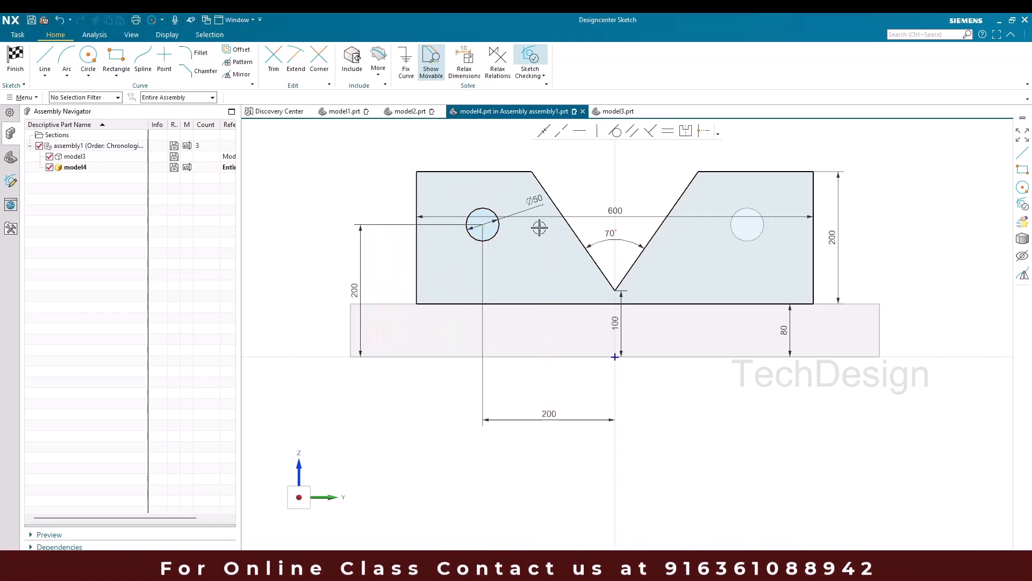
pyautogui.moveTo(504, 199); pyautogui.dragTo(456, 191)
pyautogui.moveTo(612, 214); pyautogui.dragTo(612, 150)
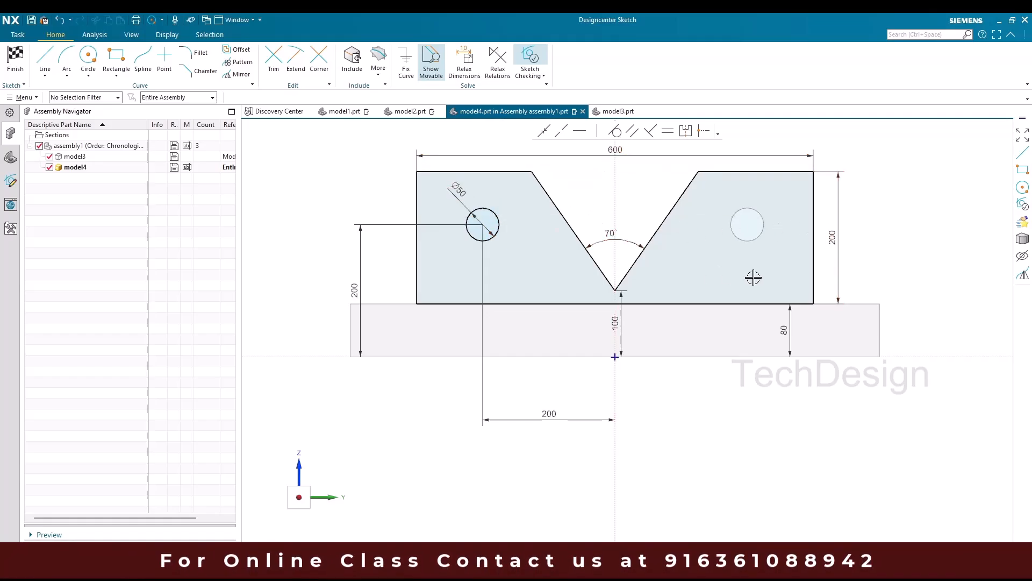
# - Link the profile's side height dimension to expression H
pyautogui.rightClick(836, 242)
pyautogui.click(835, 237)
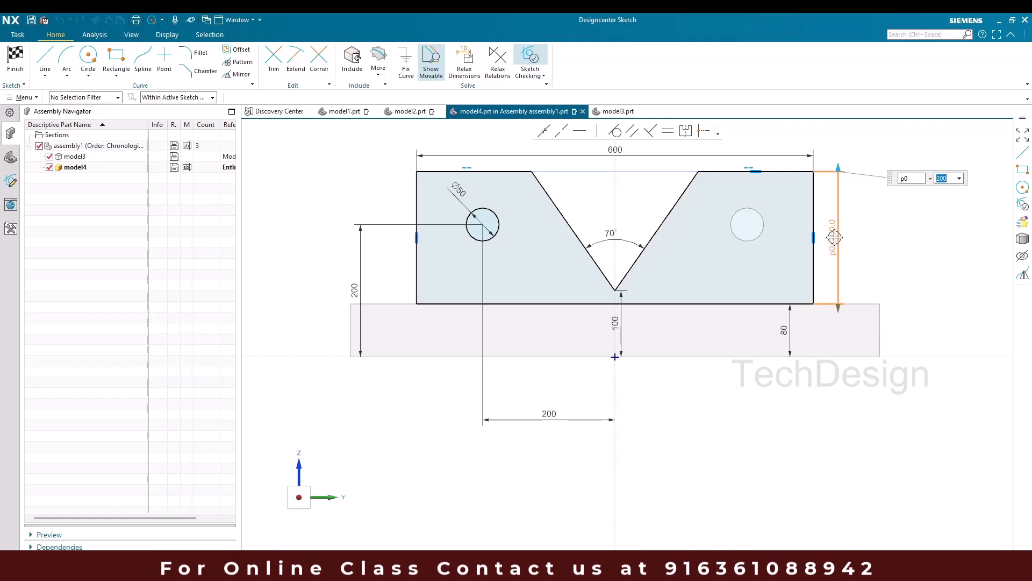
pyautogui.write('H')
pyautogui.press('Return')
pyautogui.middleClick(873, 259)
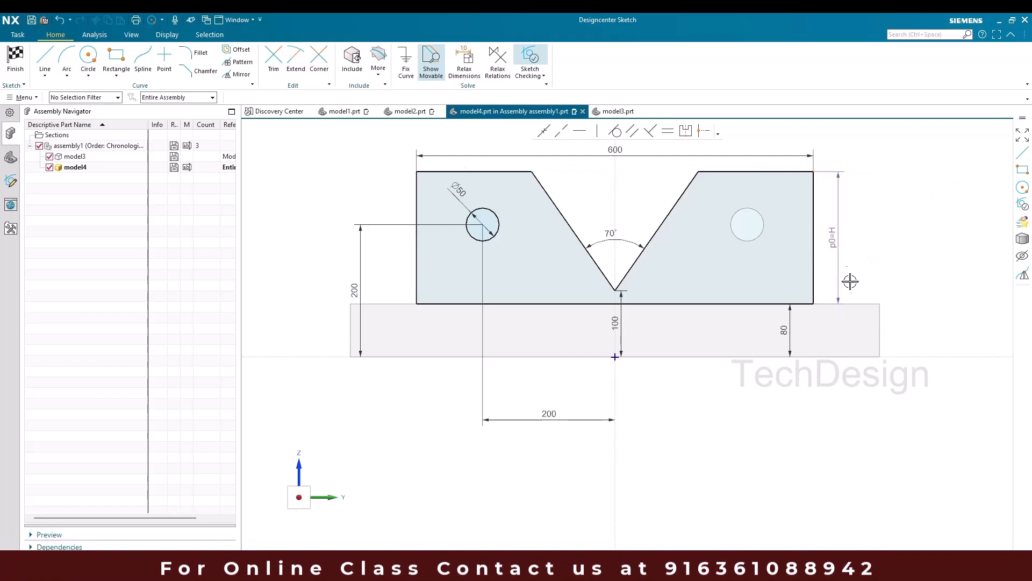
# - Link the V-notch angle dimension to expression A
pyautogui.doubleClick(611, 232)
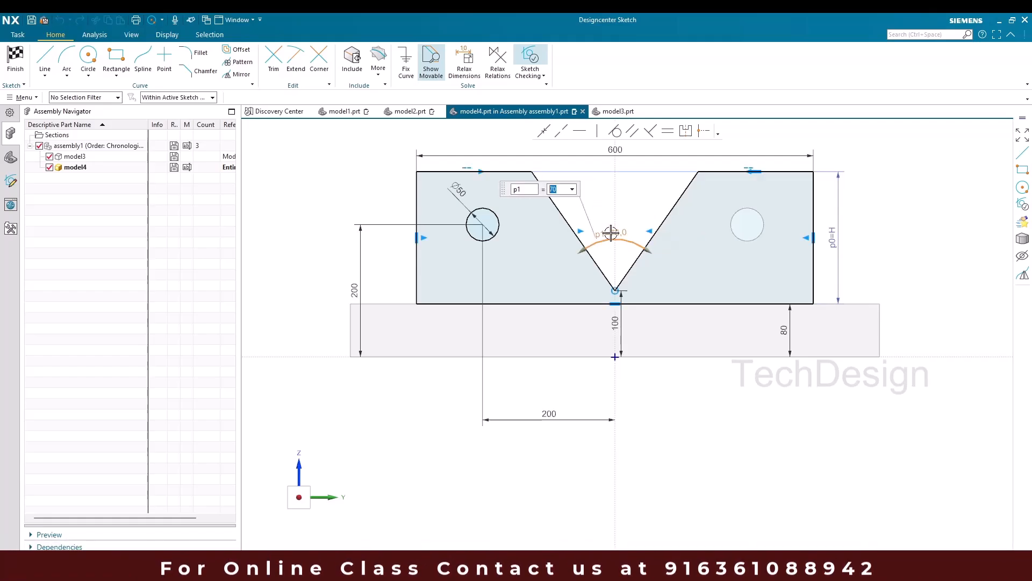
pyautogui.write('A')
pyautogui.press('Return')
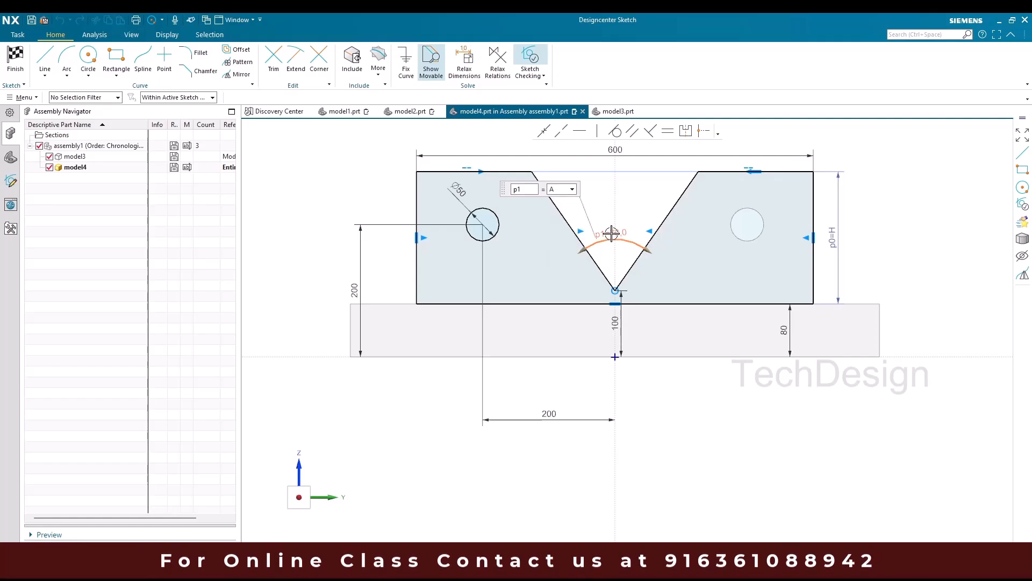
pyautogui.middleClick(610, 230)
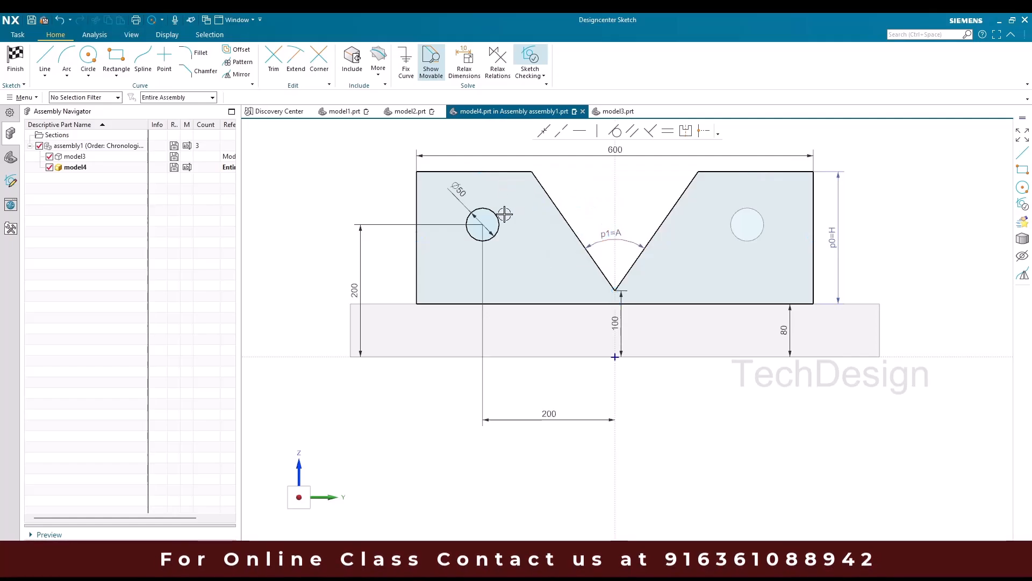
# - Link the circle's diameter dimension to expression D and finish the sketch
pyautogui.doubleClick(461, 187)
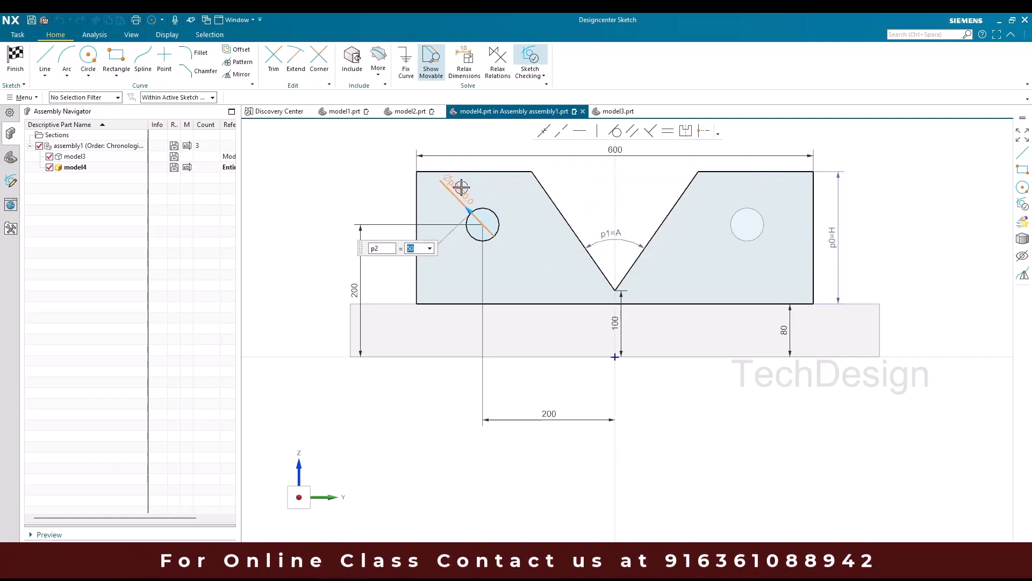
pyautogui.write('D')
pyautogui.press('Return')
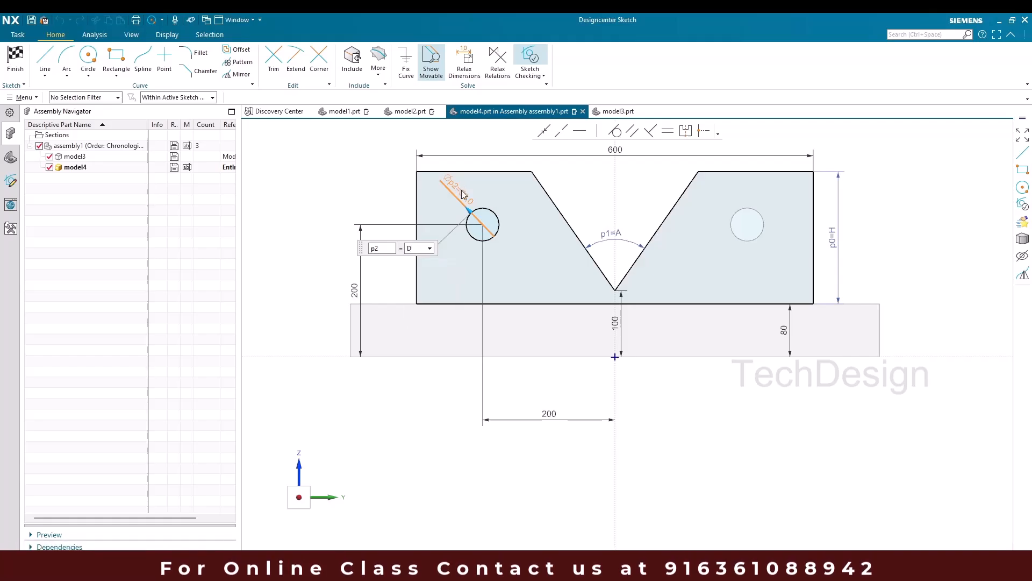
pyautogui.middleClick(346, 201)
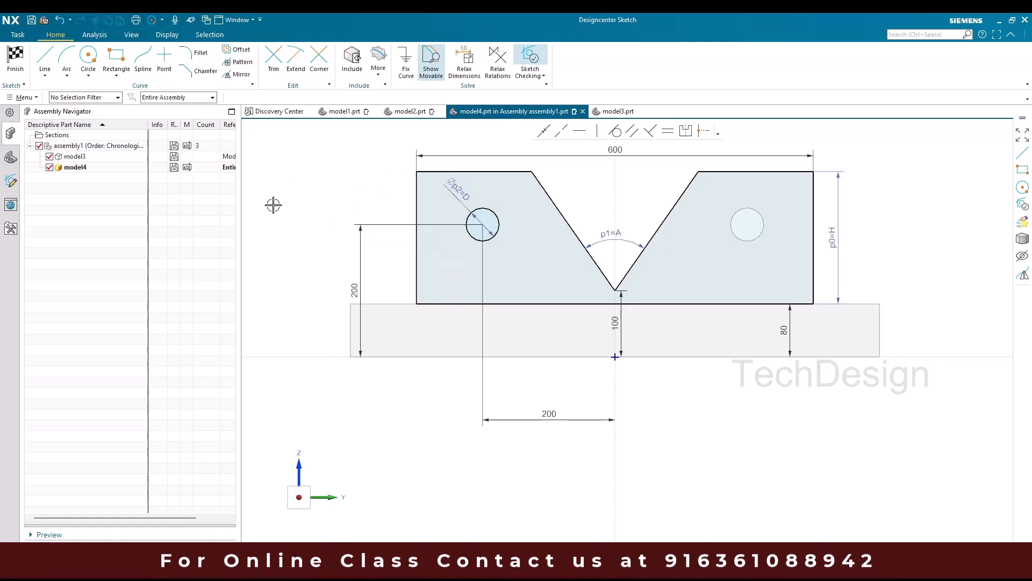
pyautogui.click(16, 64)
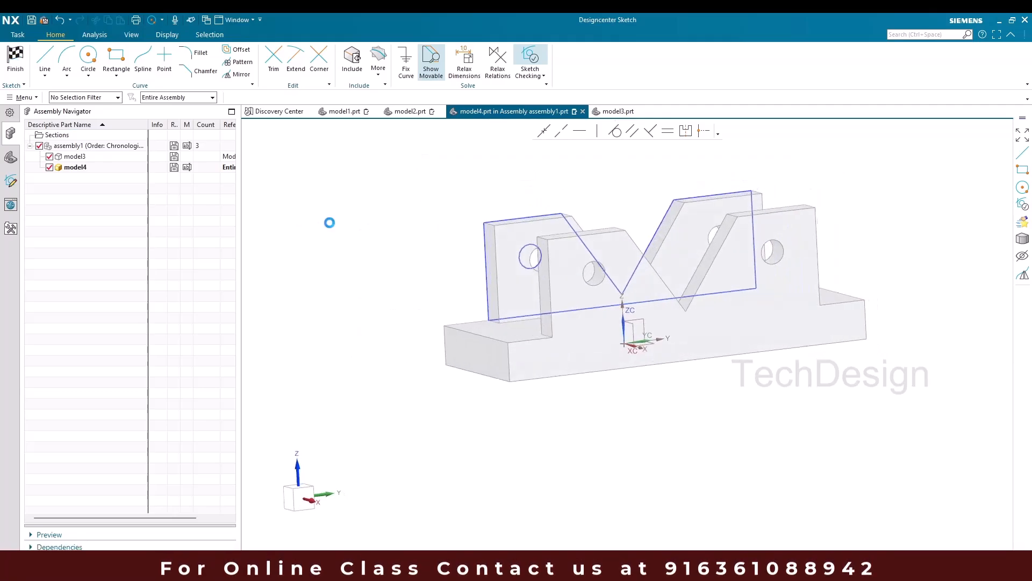
# - Set up an extrusion of the V-block sketch between model3's walls with a start distance of 55 mm
pyautogui.moveTo(461, 263); pyautogui.dragTo(477, 283, button='middle')
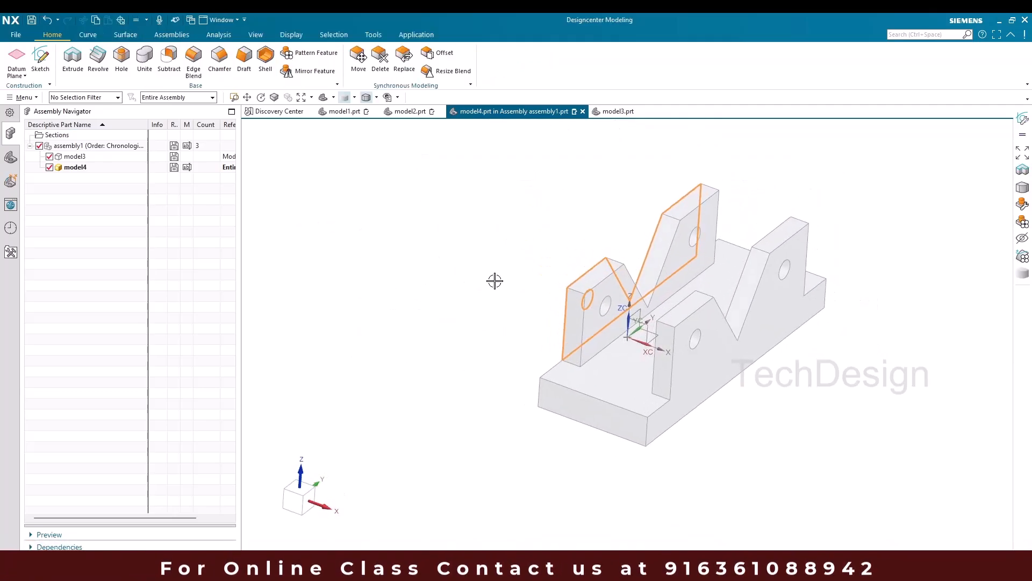
pyautogui.click(73, 64)
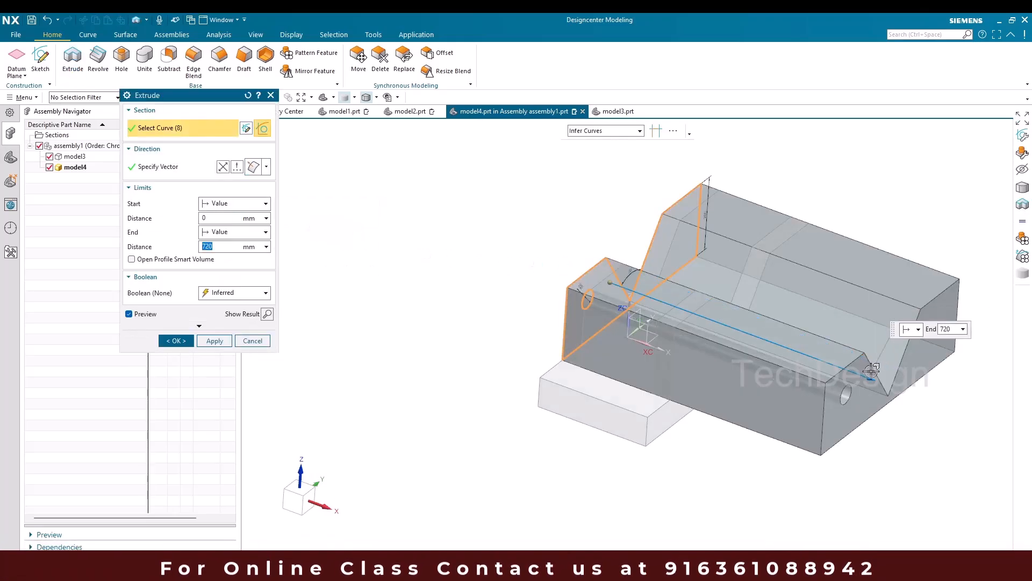
pyautogui.moveTo(872, 379); pyautogui.dragTo(797, 351)
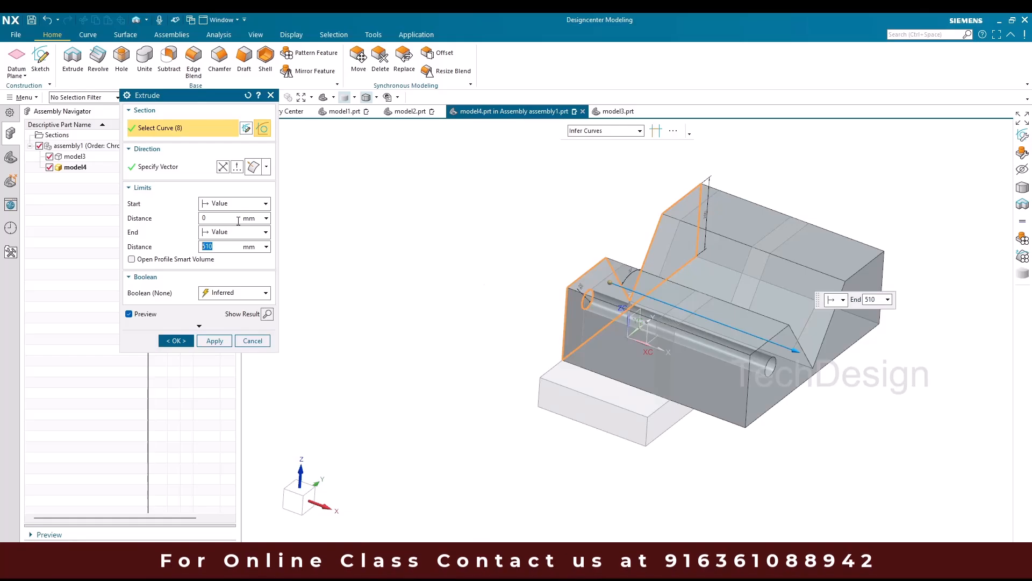
pyautogui.click(215, 217)
pyautogui.write('50')
pyautogui.press('Return')
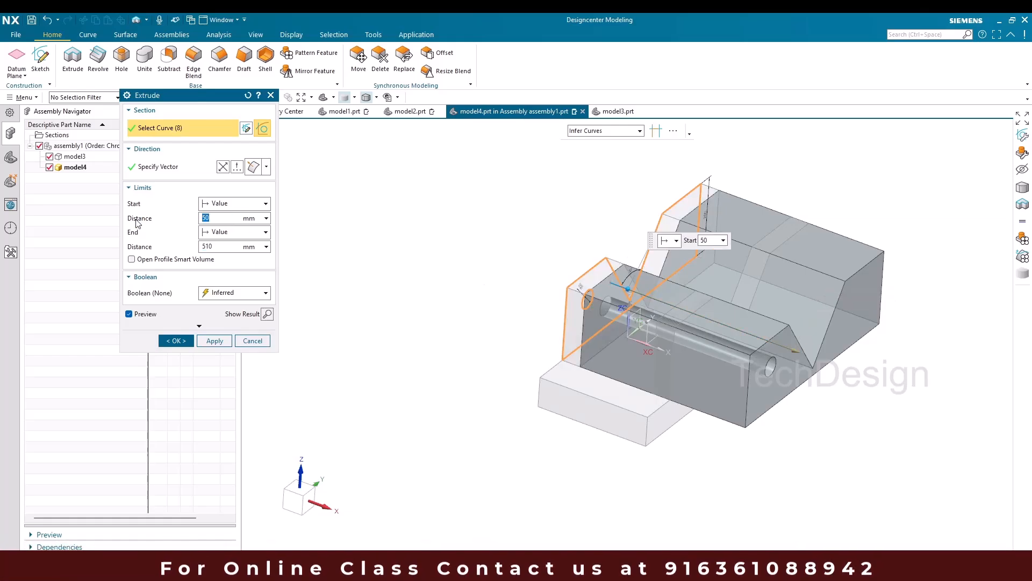
pyautogui.scroll(3, 576, 301)
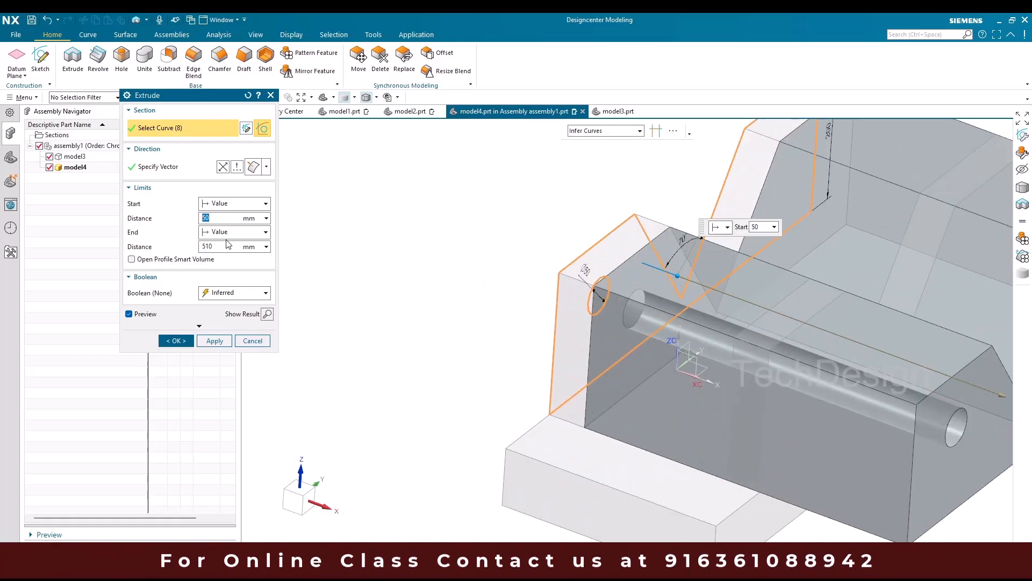
pyautogui.moveTo(594, 280); pyautogui.dragTo(602, 322)
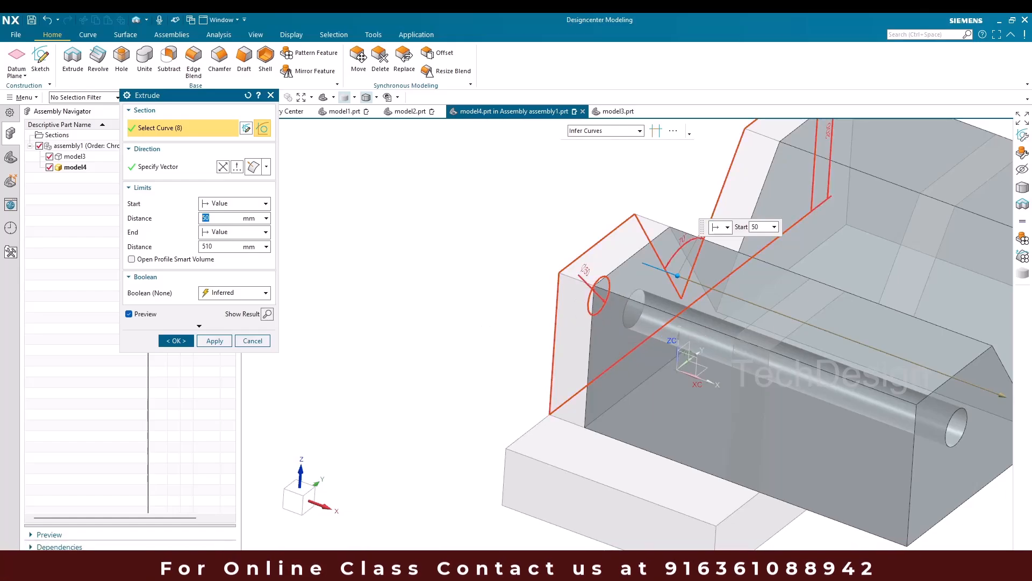
pyautogui.scroll(-3, 555, 290)
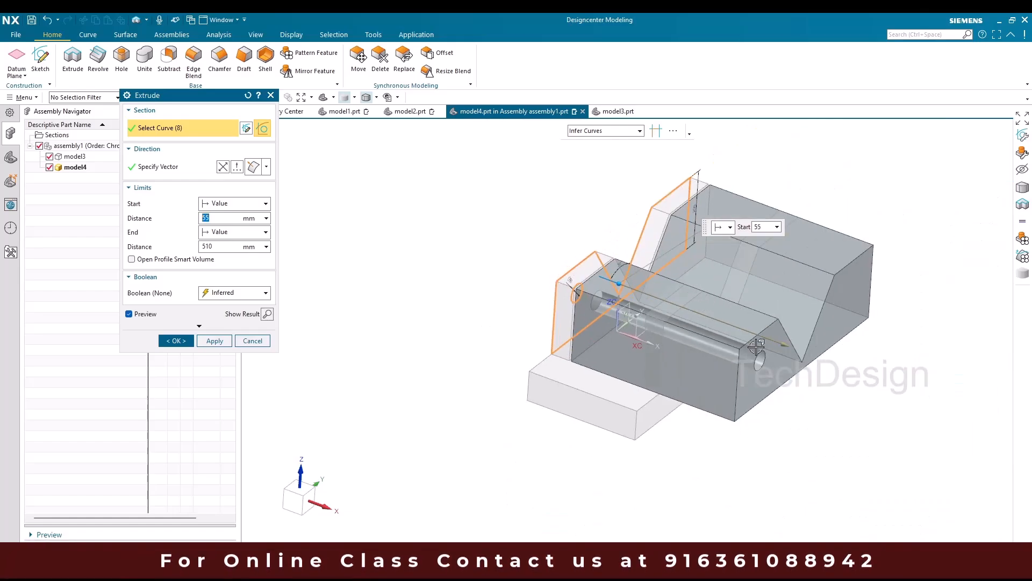
# - Set the extrusion's end distance to 245 mm, just short of model3's opposite wall, and create the body
pyautogui.moveTo(789, 348); pyautogui.dragTo(657, 315)
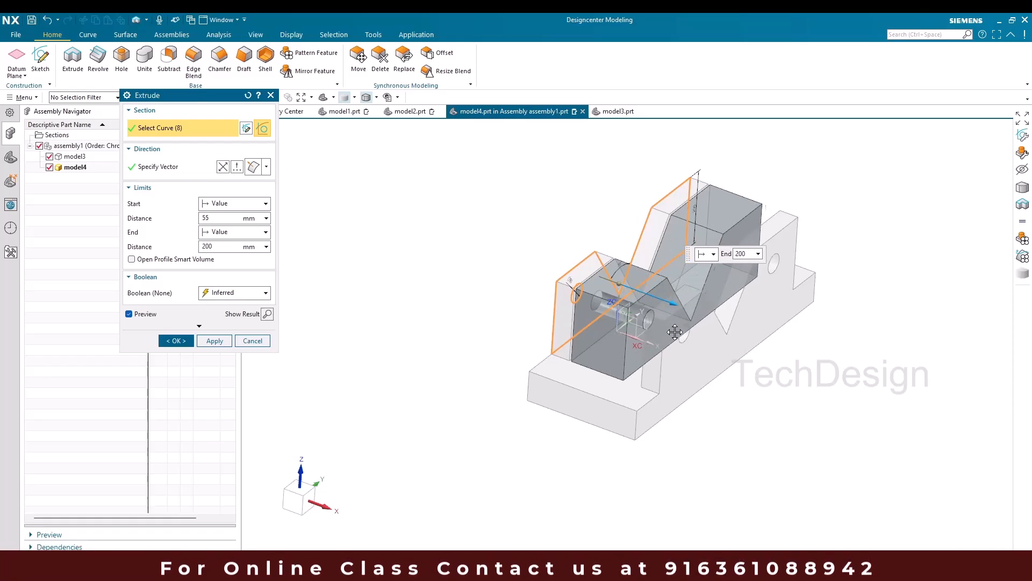
pyautogui.press('F8')
pyautogui.scroll(6, 709, 281)
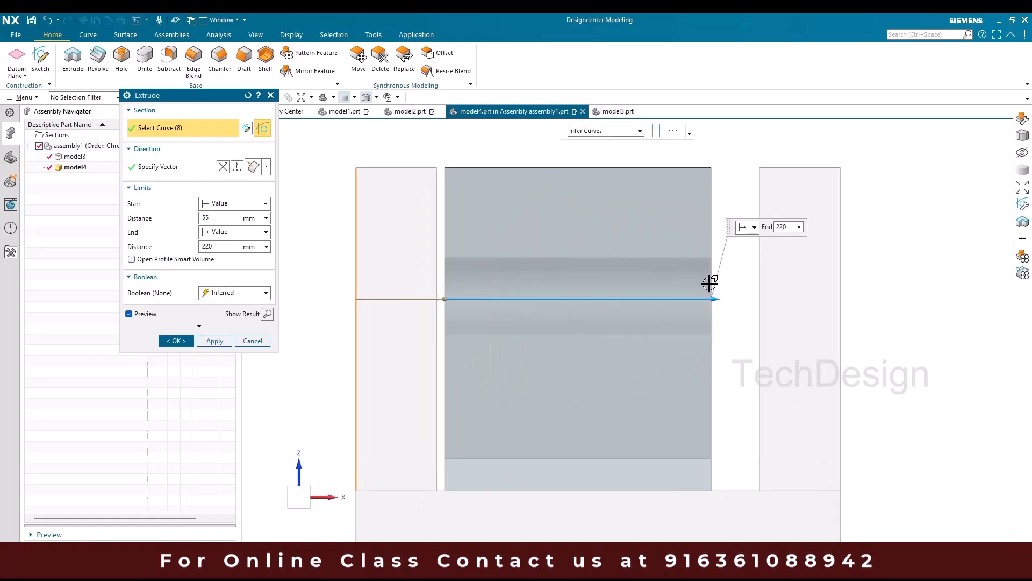
pyautogui.moveTo(719, 305); pyautogui.dragTo(760, 313)
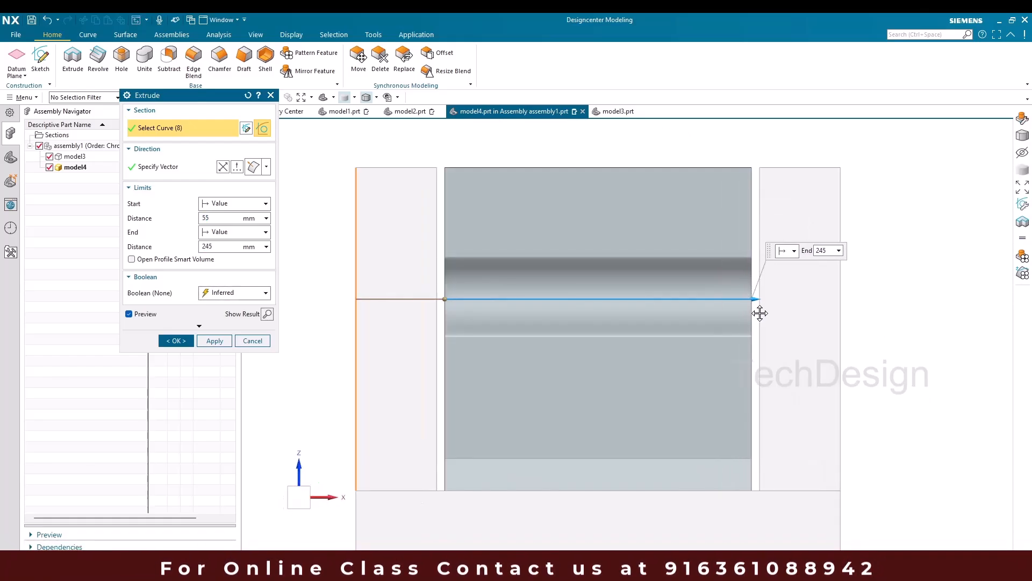
pyautogui.click(177, 341)
# - Make assembly1 the work part and view the assembled V-blocks from a trimetric angle
pyautogui.press('Home')
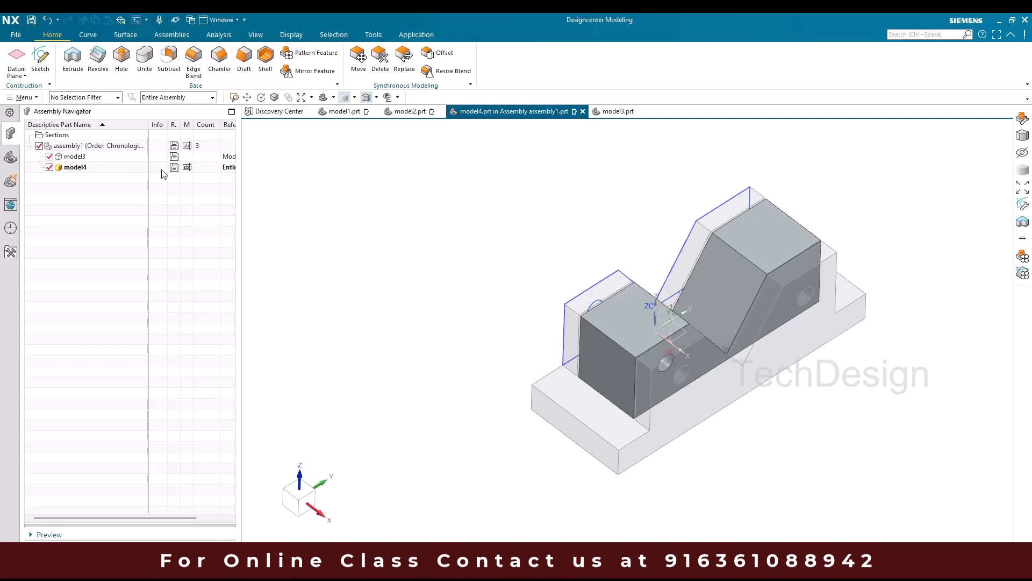
pyautogui.doubleClick(105, 146)
pyautogui.moveTo(465, 269)
pyautogui.mouseDown(button='middle')
pyautogui.moveTo(464, 235)
pyautogui.moveTo(463, 253)
pyautogui.mouseUp(button='middle')
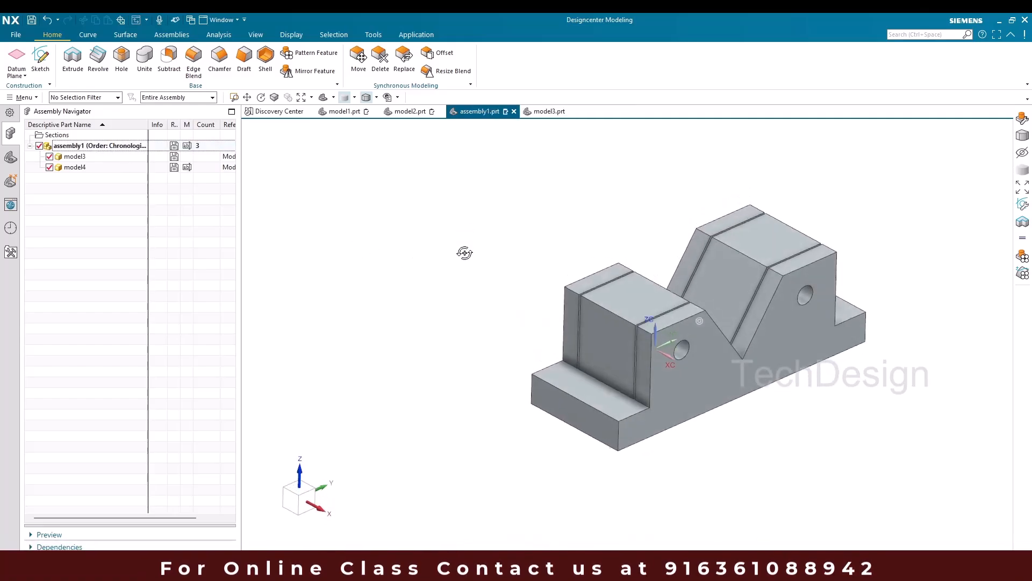
# - Make model3 the work part in assembly1 and set its expression A to 60 degrees
pyautogui.scroll(4, 661, 313)
pyautogui.scroll(-3, 822, 229)
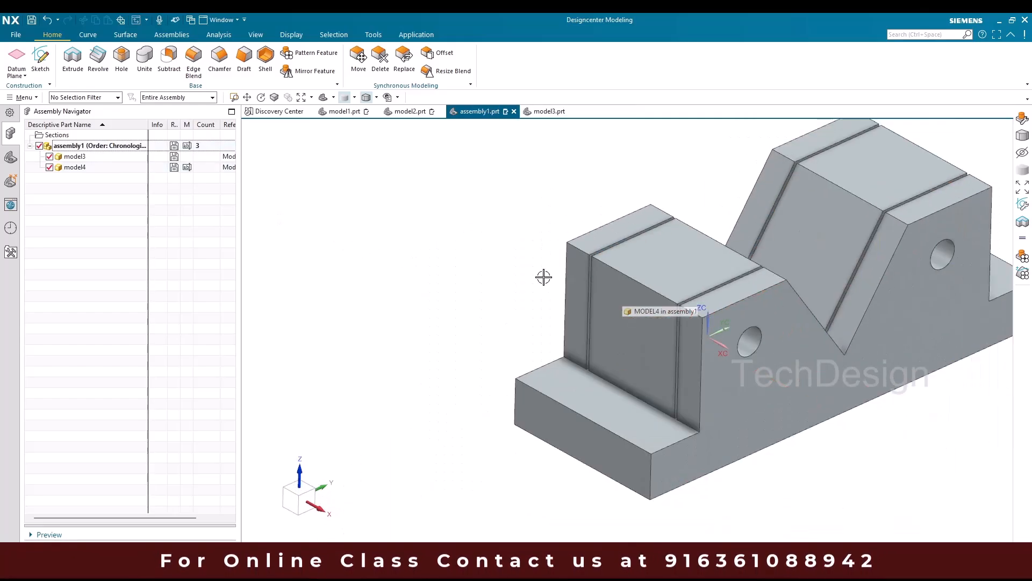
pyautogui.click(75, 157)
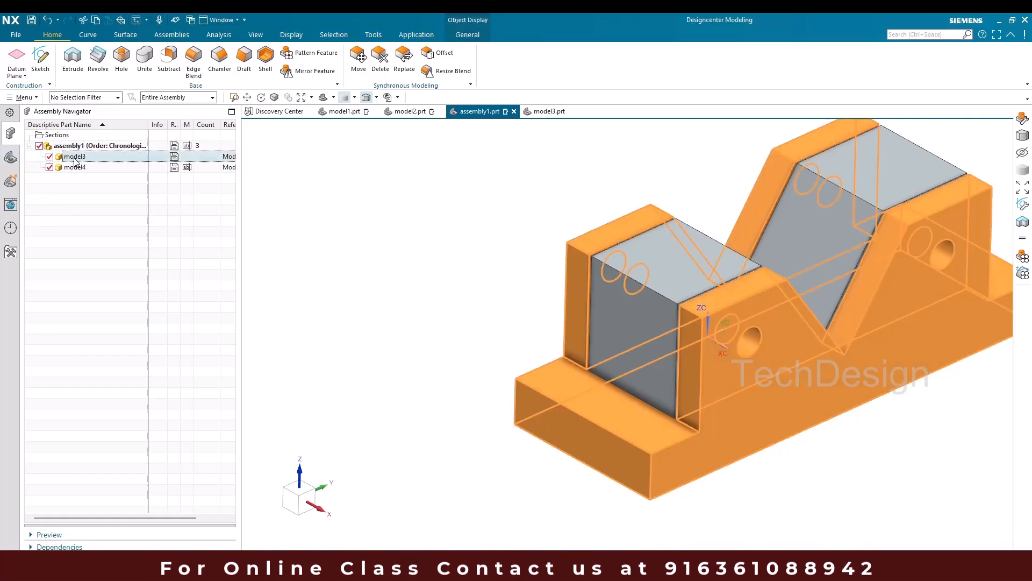
pyautogui.doubleClick(75, 159)
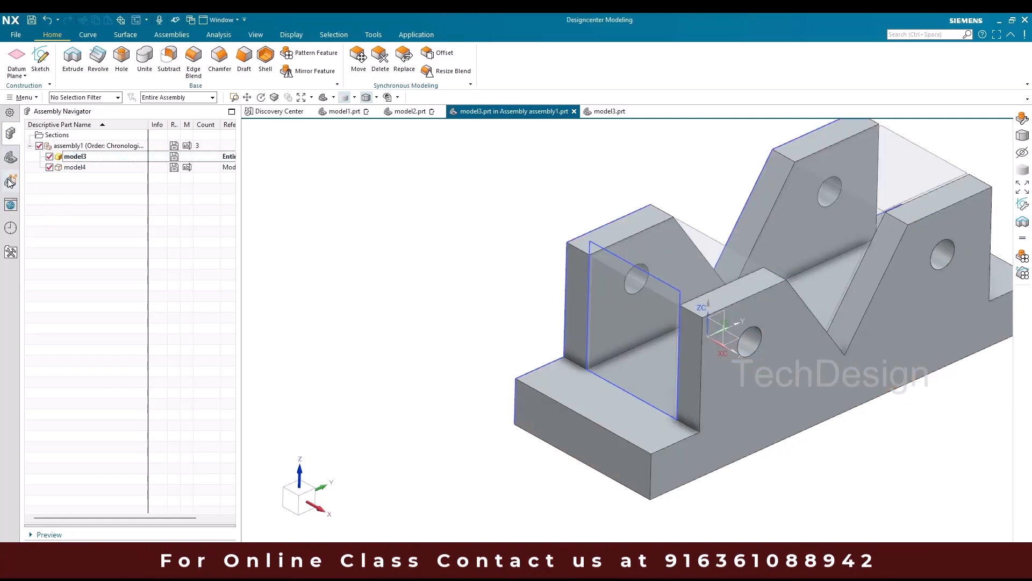
pyautogui.click(11, 160)
pyautogui.doubleClick(85, 168)
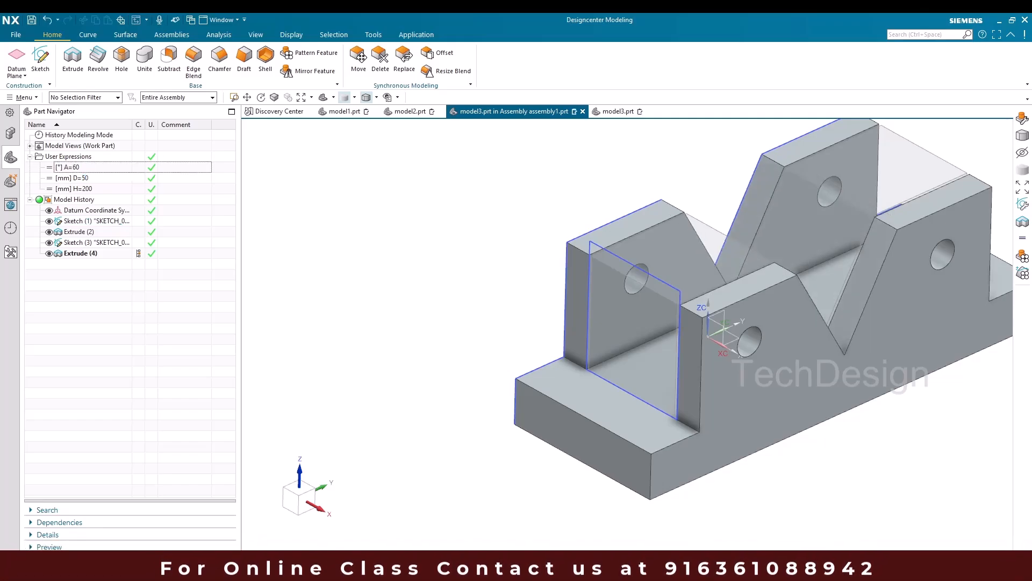
# - Set model3's expression D to 70 mm and expression H to 300 mm
pyautogui.doubleClick(93, 178)
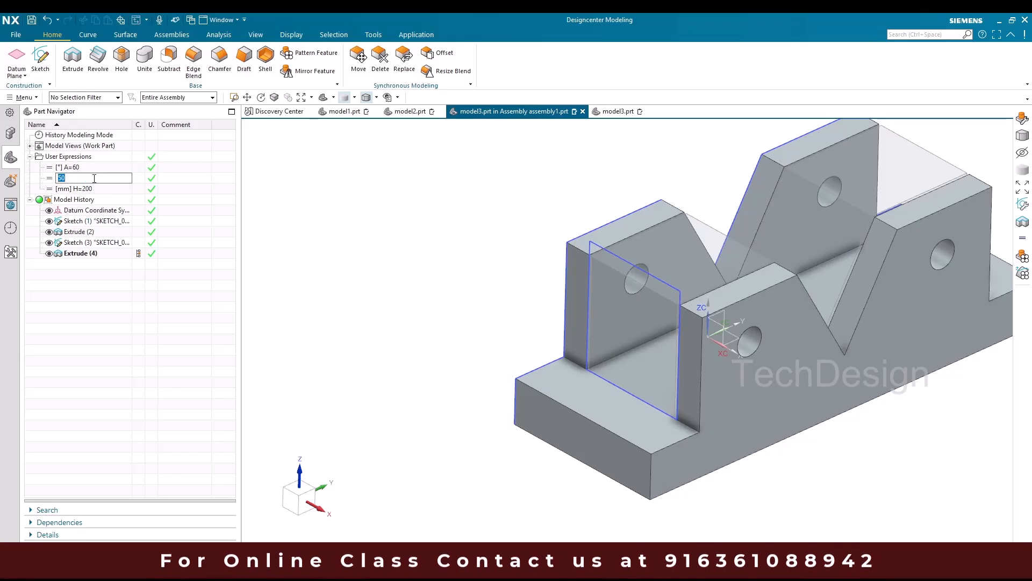
pyautogui.write('70')
pyautogui.press('Return')
pyautogui.doubleClick(95, 189)
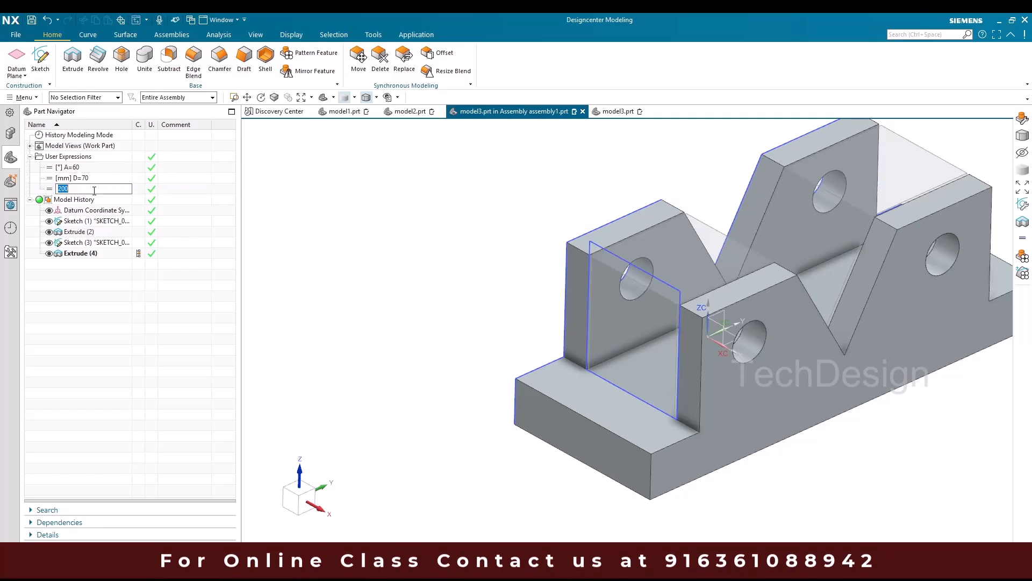
pyautogui.write('30')
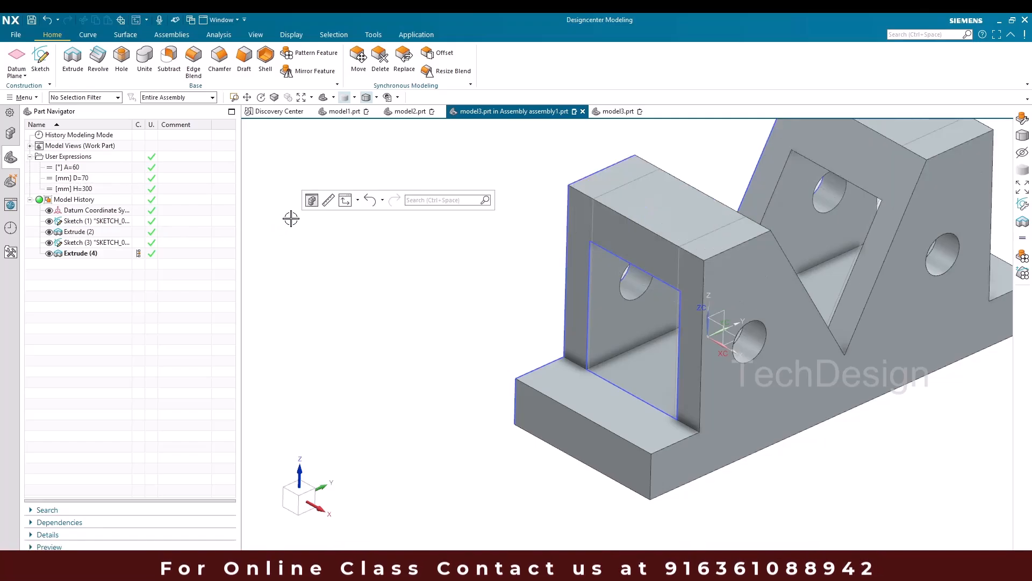
# - Make assembly1 the work part and examine both V-blocks after the expression changes
pyautogui.click(266, 198)
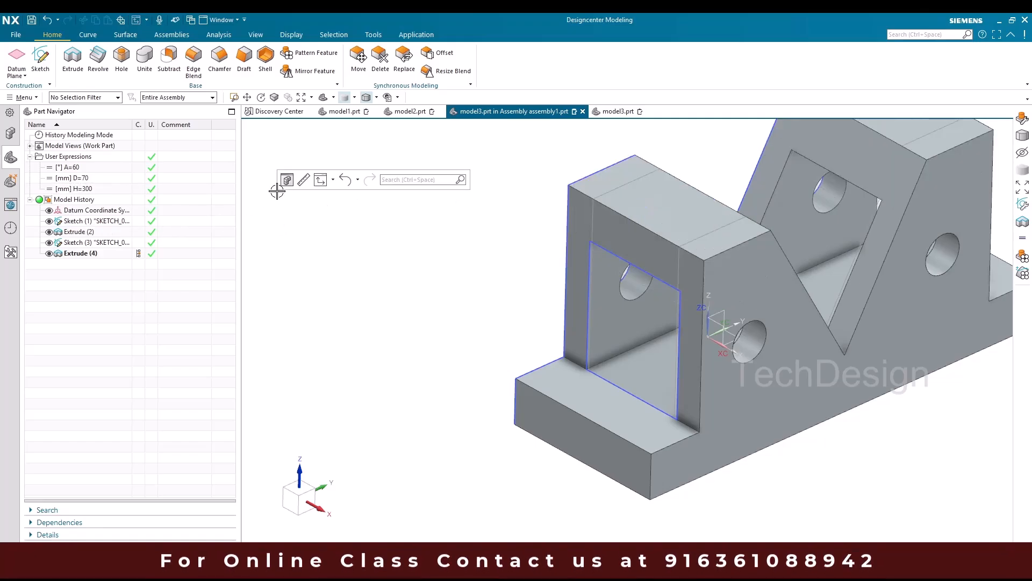
pyautogui.click(288, 183)
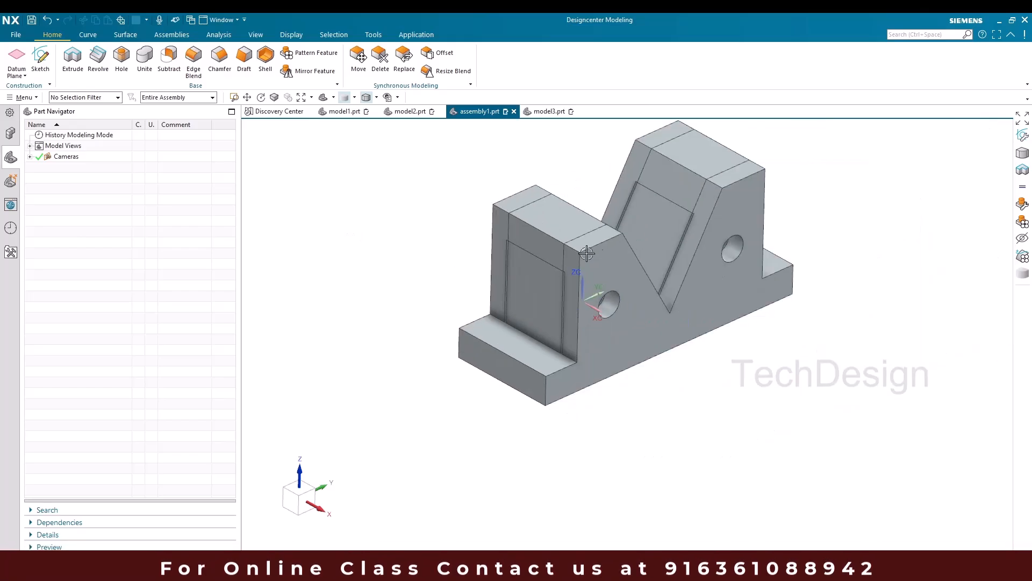
pyautogui.scroll(3, 548, 220)
pyautogui.scroll(2, 543, 231)
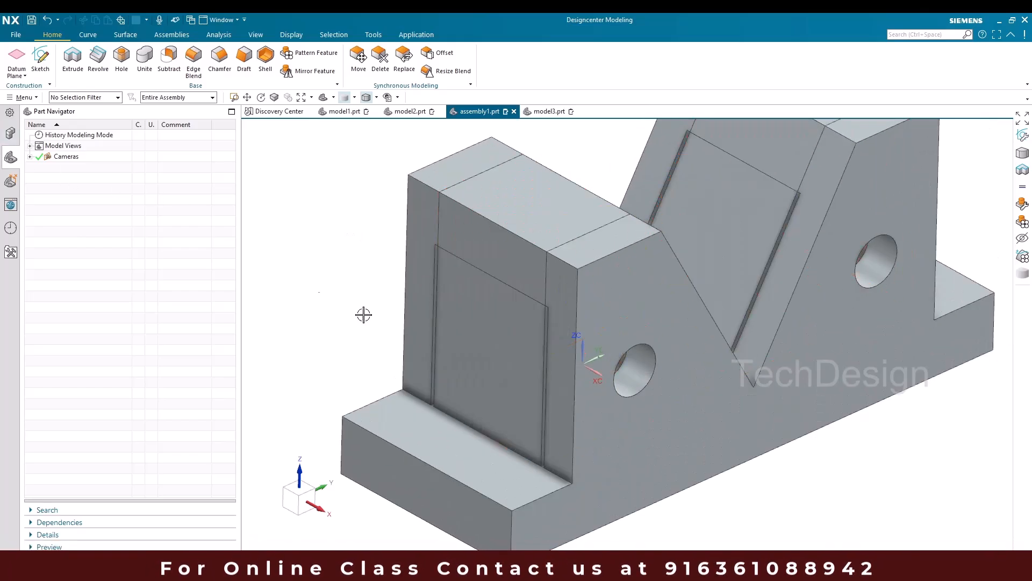
# - Make model3 the work part and open its rectangular slot sketch, Sketch (3), for editing
pyautogui.click(19, 141)
pyautogui.doubleClick(73, 156)
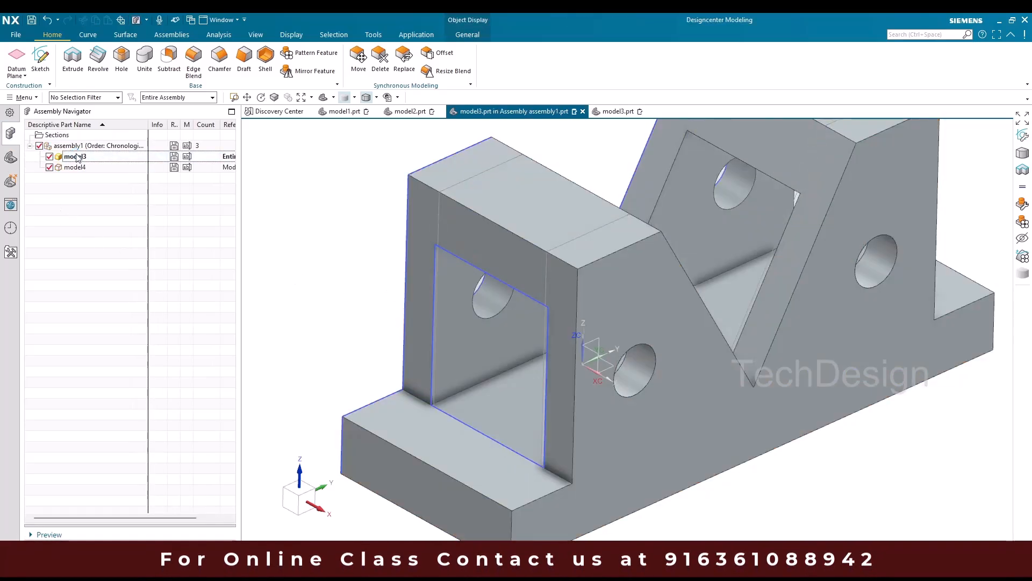
pyautogui.click(12, 160)
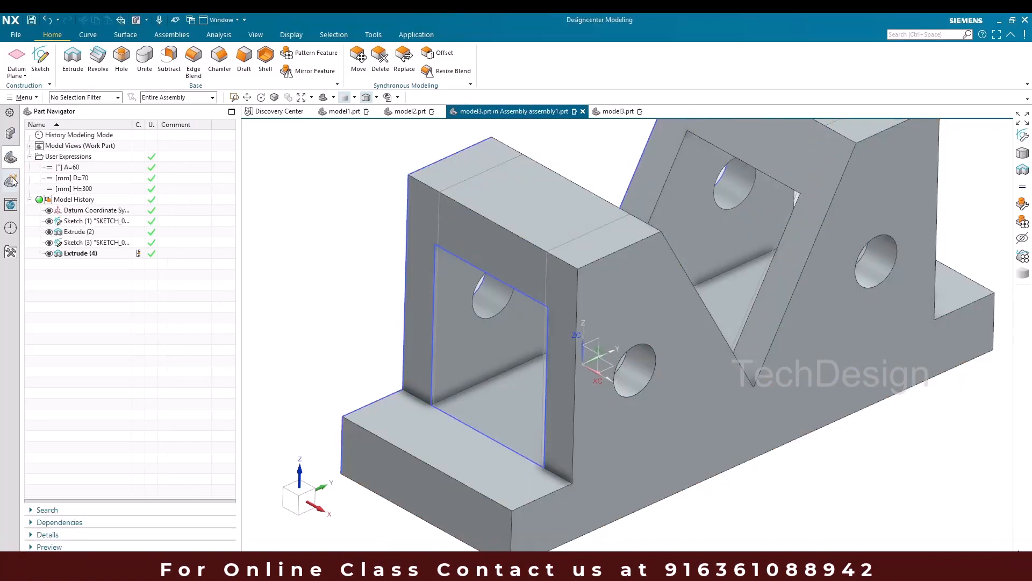
pyautogui.click(91, 244)
pyautogui.doubleClick(90, 242)
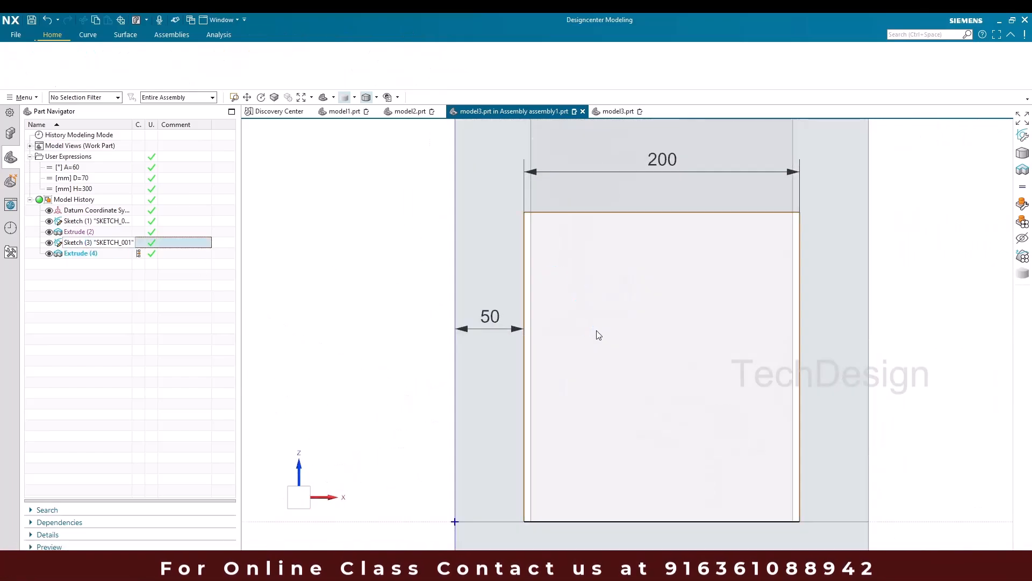
# - Set the distance between the slot rectangle's upper line and the block's top edge to 0, and finish the sketch
pyautogui.press('Escape')
pyautogui.click(570, 270)
pyautogui.click(541, 217)
pyautogui.click(544, 243)
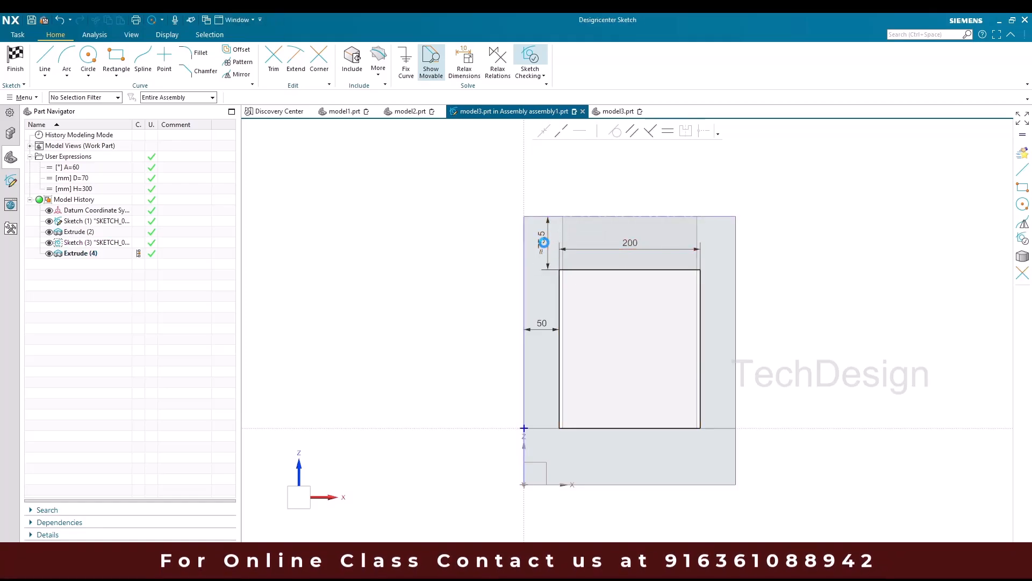
pyautogui.write('0')
pyautogui.press('Return')
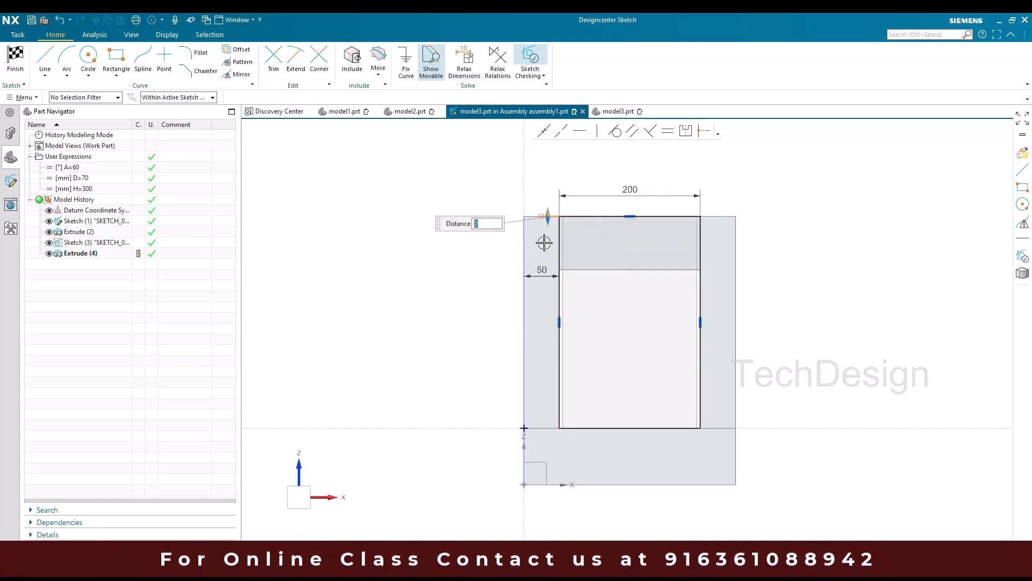
pyautogui.click(15, 61)
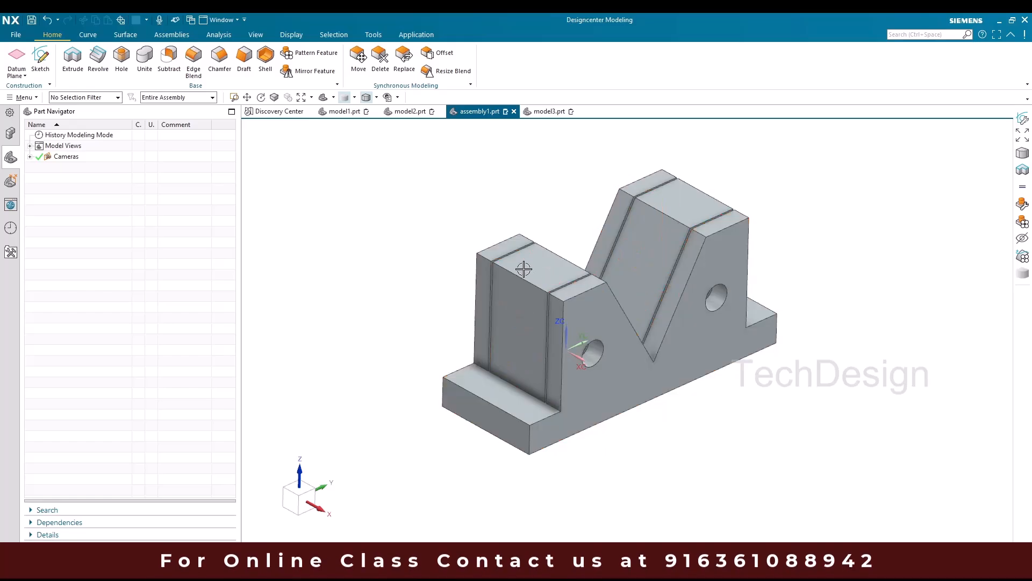
# - Examine the fit of the model4 insert between model3's walls in assembly1 from several angles
pyautogui.scroll(5, 546, 288)
pyautogui.moveTo(530, 285)
pyautogui.mouseDown(button='middle')
pyautogui.moveTo(502, 256)
pyautogui.moveTo(510, 280)
pyautogui.mouseUp(button='middle')
pyautogui.scroll(-5, 511, 280)
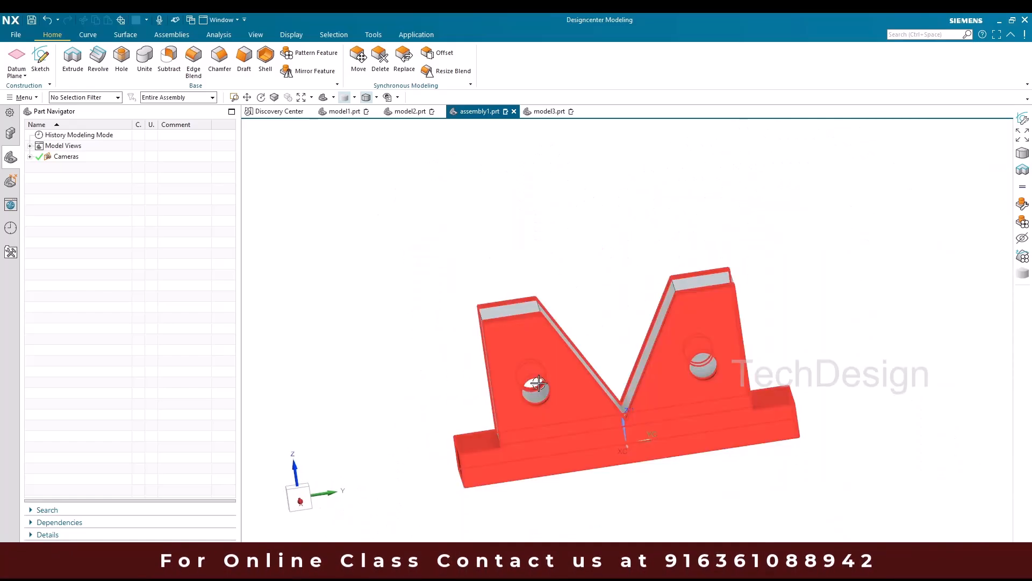
pyautogui.moveTo(642, 352); pyautogui.dragTo(673, 374, button='middle')
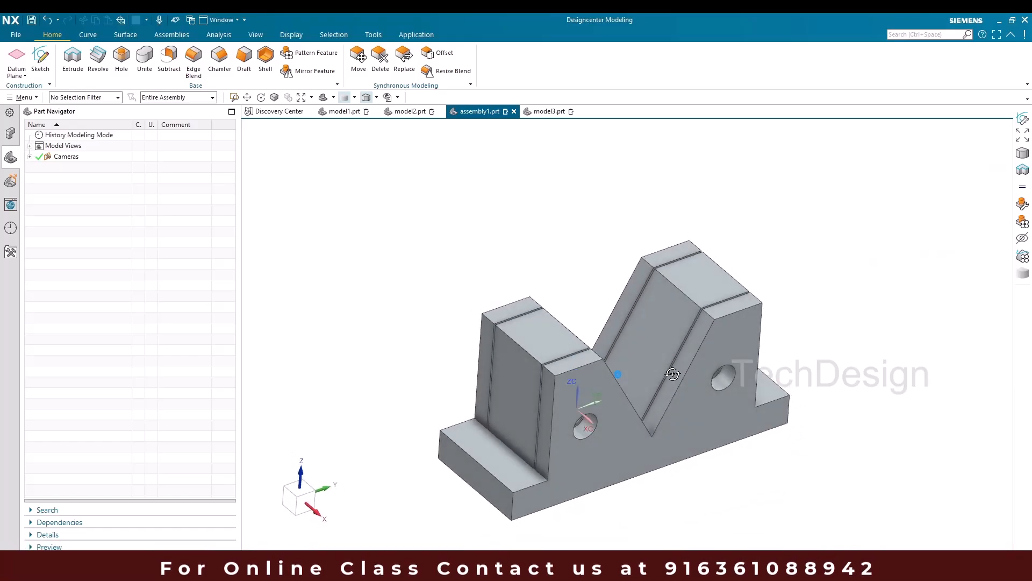
pyautogui.scroll(2, 672, 373)
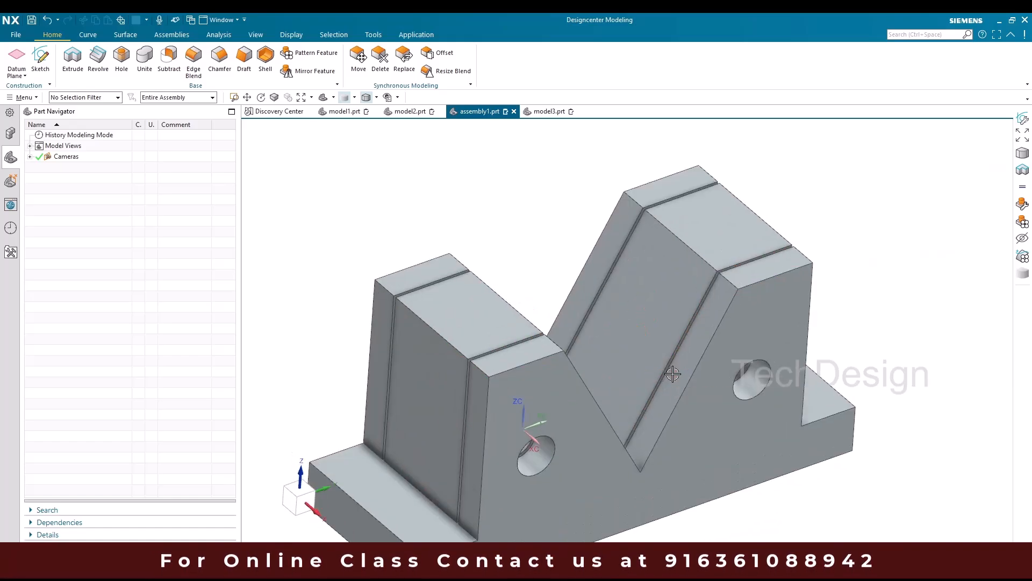